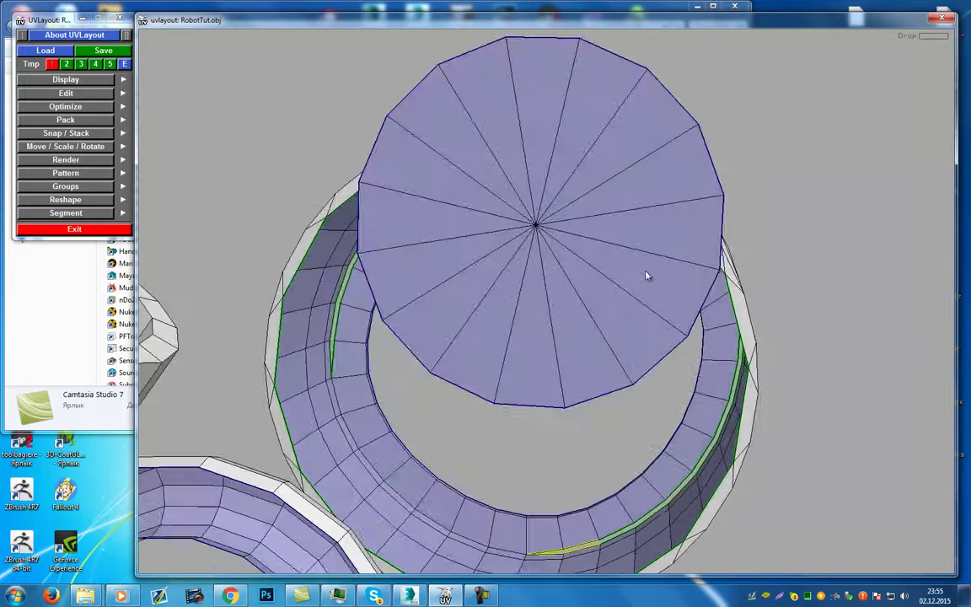
Mark the first stretch of edges along the wide ring's outer rim for cutting
key("c")
key("c")
key("c")
left_click_drag(382, 313, 421, 321)
key("c")
key("c")
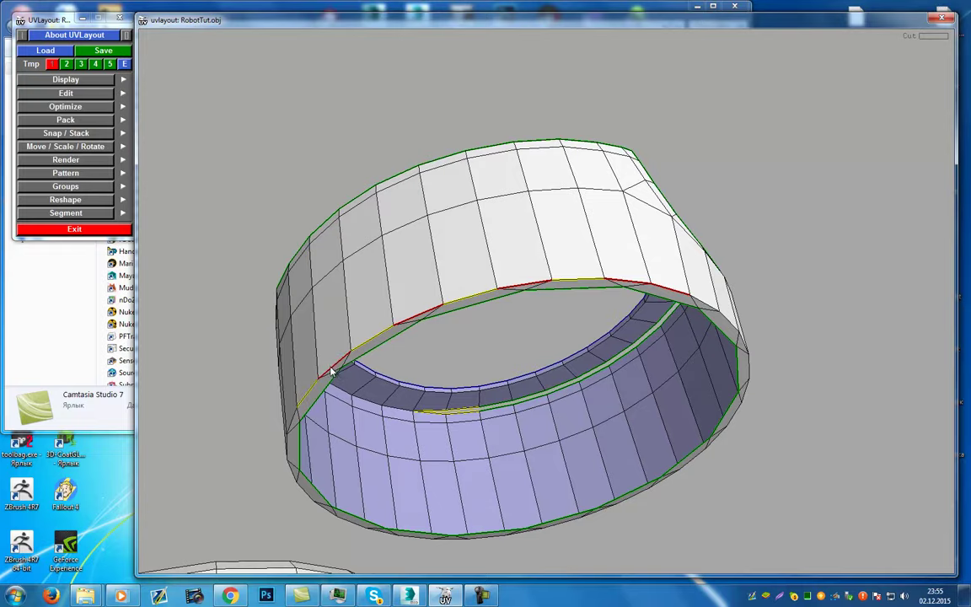
left_click_drag(332, 375, 346, 364)
key("c")
left_click_drag(334, 403, 401, 249)
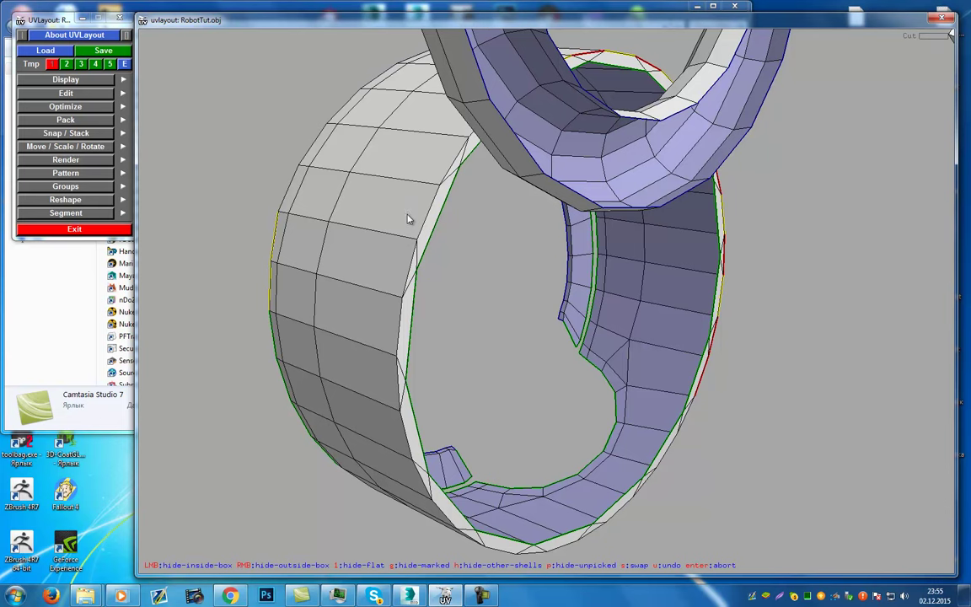
Hide the other shells and continue marking the wide ring's outer rim edges for cutting
key("Home")
left_click_drag(409, 216, 725, 338)
left_click_drag(732, 382, 489, 229)
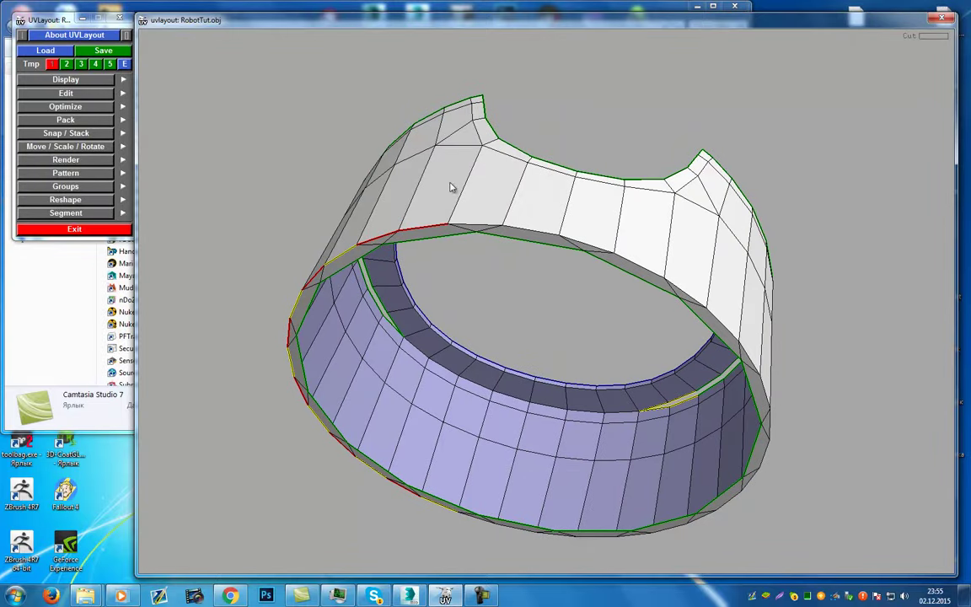
key("c")
key("c")
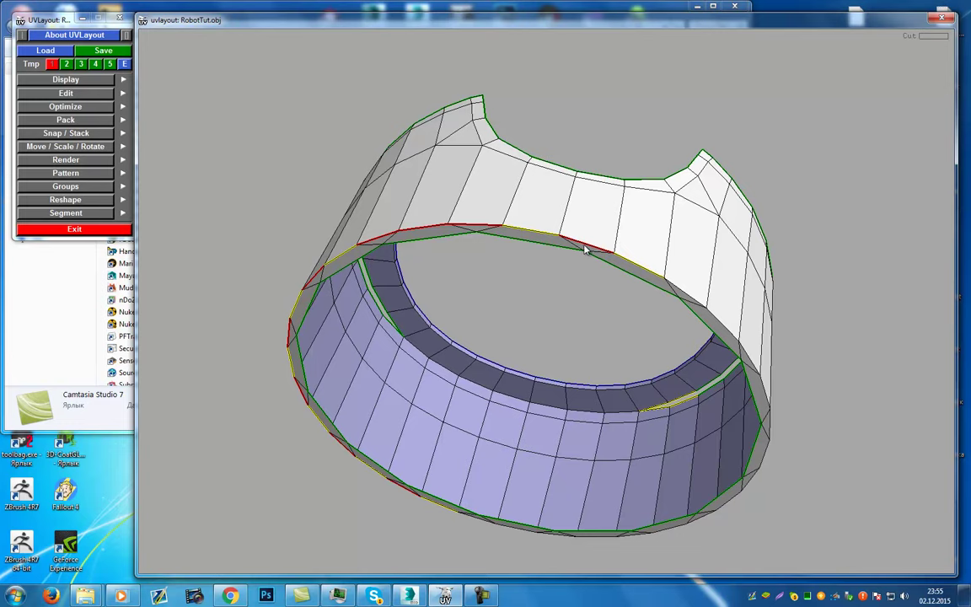
key("c")
left_click_drag(764, 393, 709, 371)
key("c")
key("c")
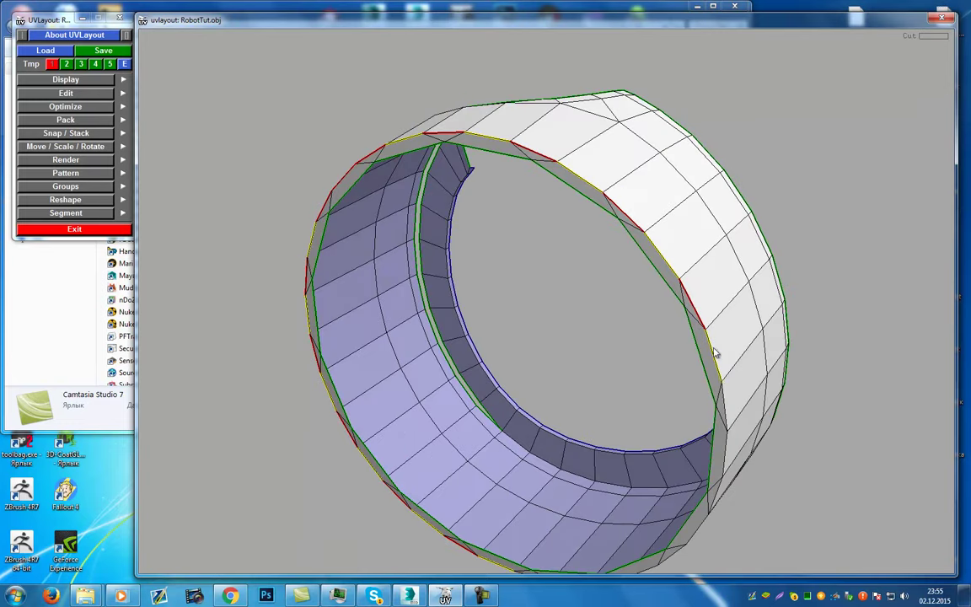
Complete the cut loop around the wide ring's outer rim, detach the narrow rim strip and drop it
key("c")
left_click_drag(716, 508, 714, 487)
key("c")
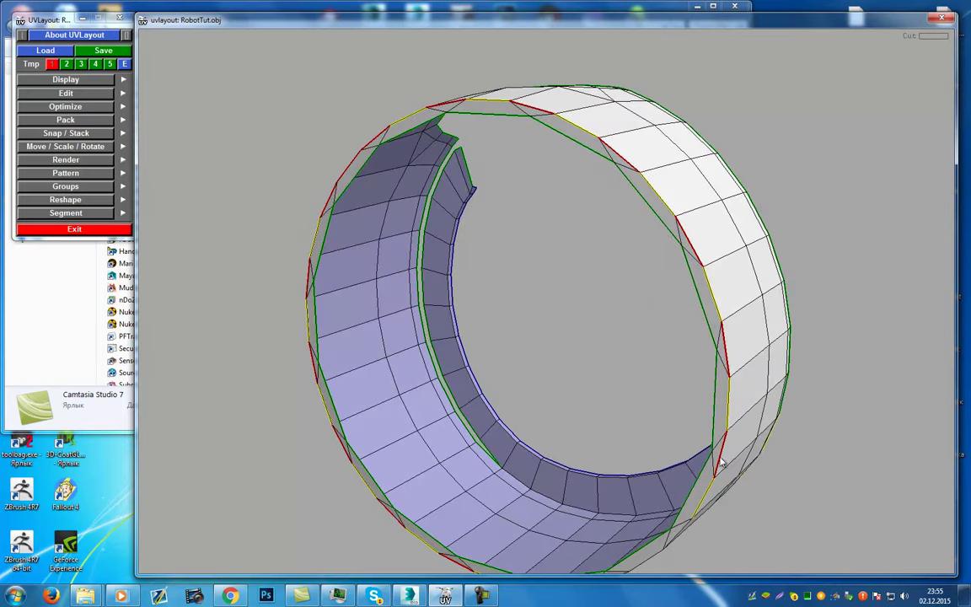
left_click_drag(680, 537, 658, 521)
left_click_drag(624, 563, 542, 514)
key("c")
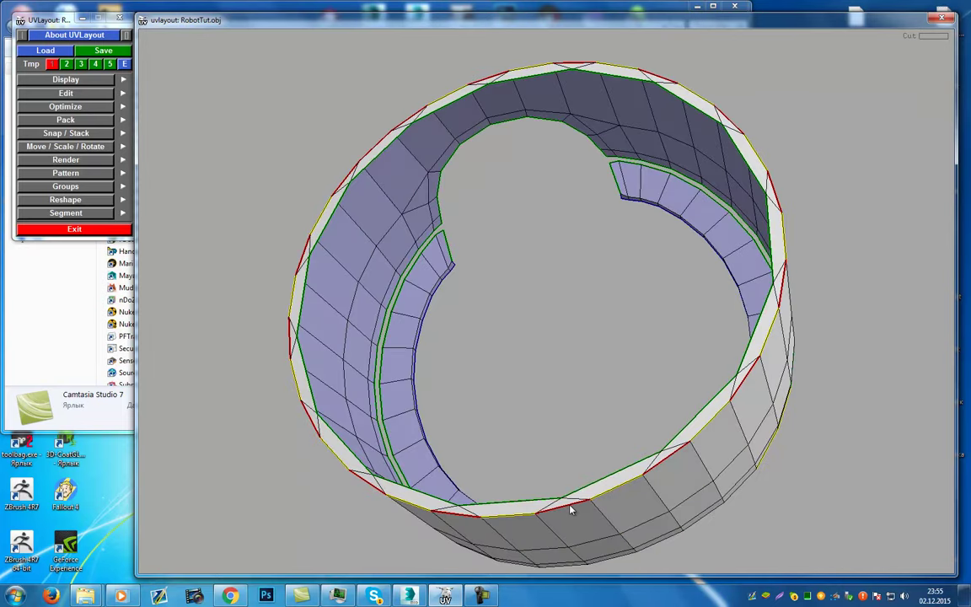
key("Return")
key("d")
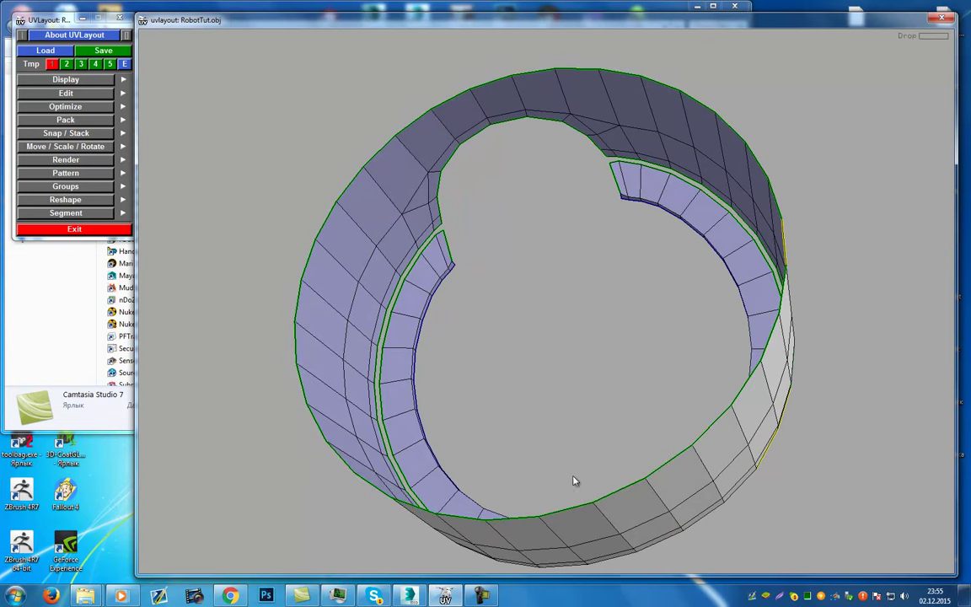
Unhide the other shells, split the narrow inner flange from the wide band and drop the flange
key("h")
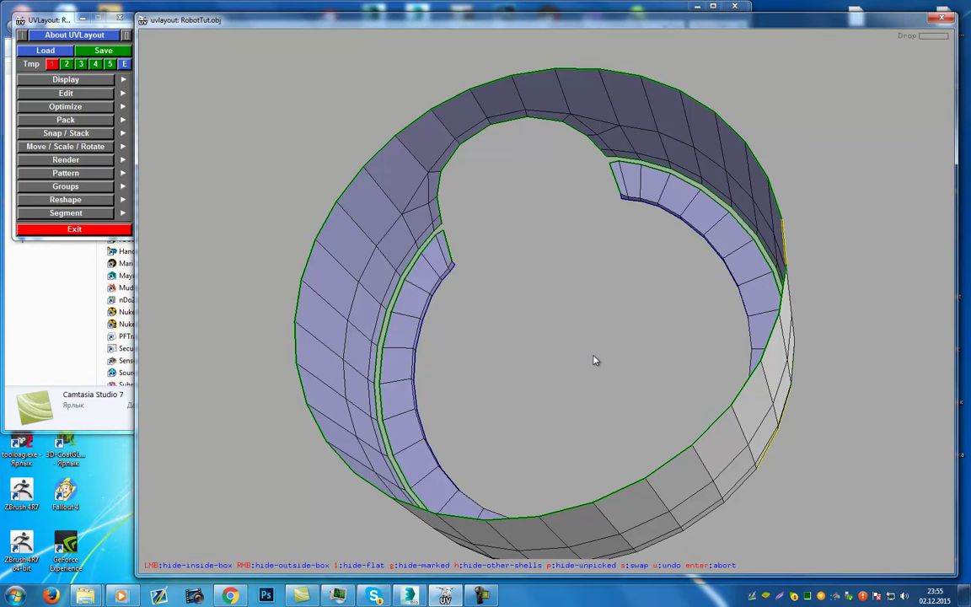
key("u")
left_click_drag(593, 322, 433, 187)
key("c")
key("shift+s")
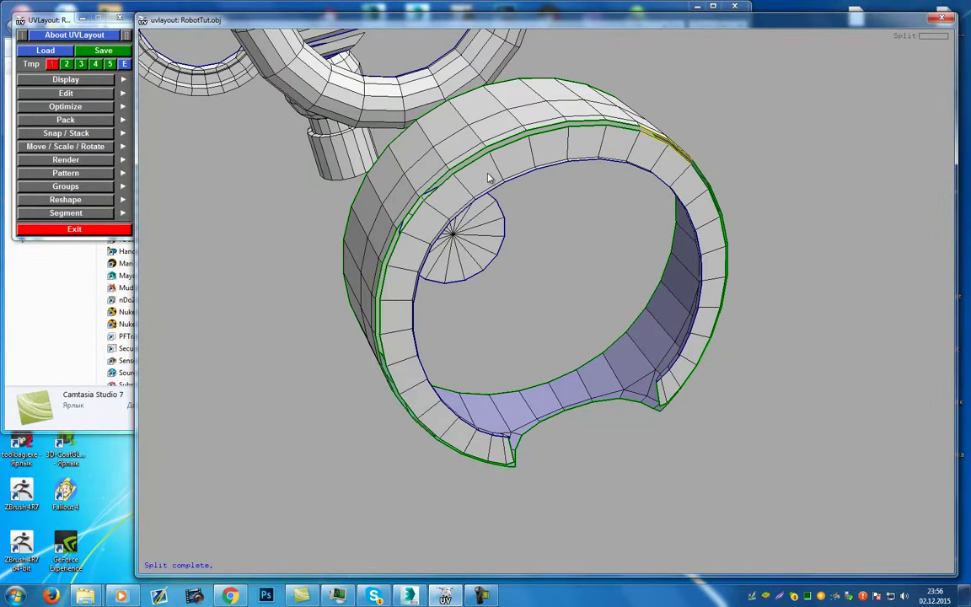
left_click_drag(495, 230, 514, 246)
key("d")
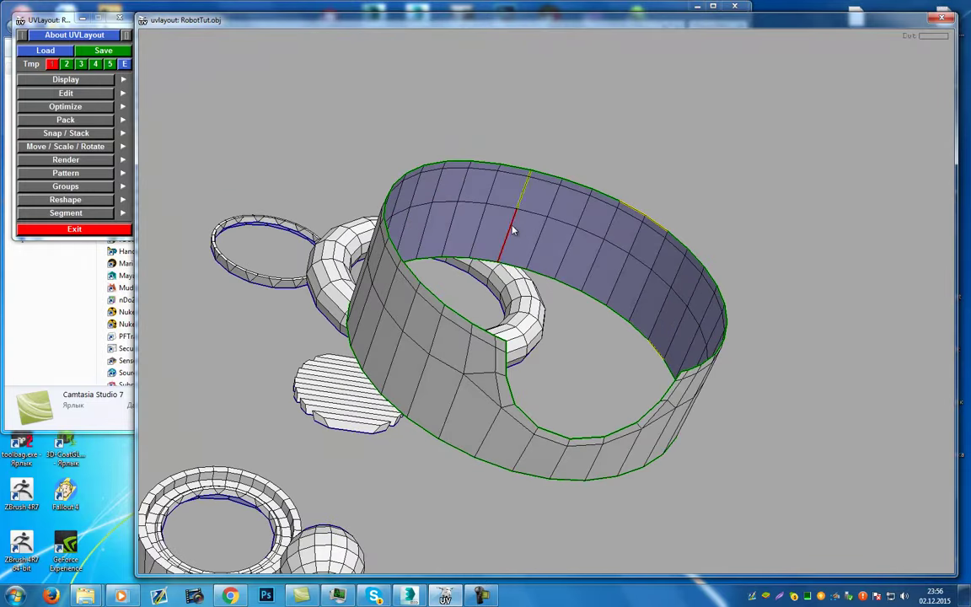
Split the wide band across its width and the large torus across its tube, and drop both shells
key("Return")
key("d")
left_click_drag(523, 273, 436, 346)
key("Return")
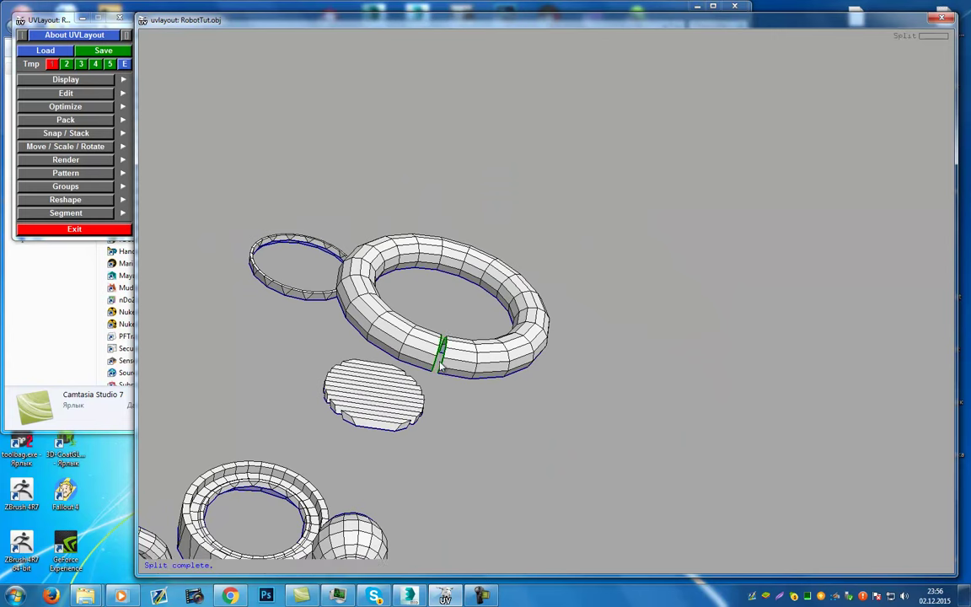
key("d")
Cut the thin ring open across its profile and drop it
left_click_drag(377, 310, 373, 266)
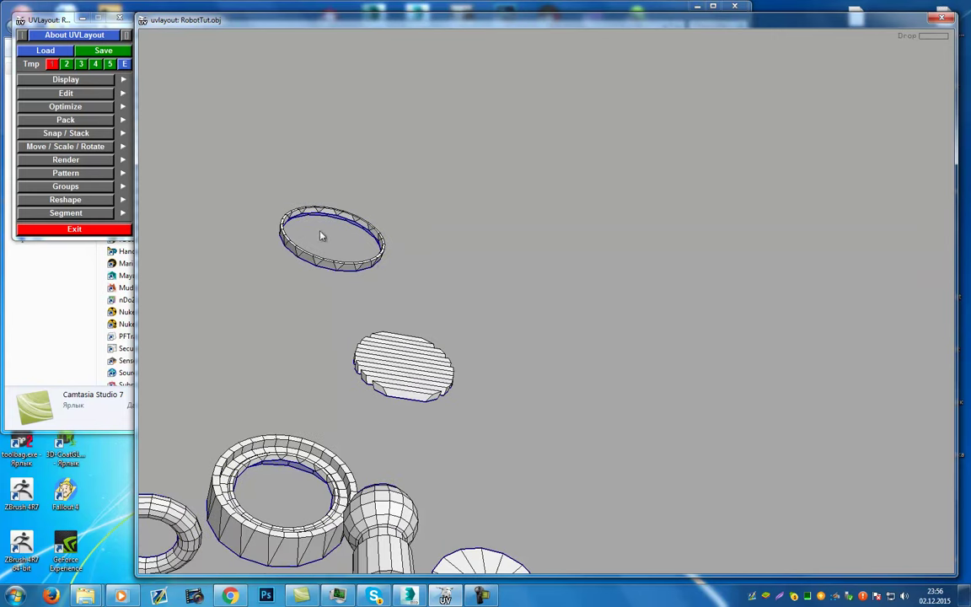
key("Home")
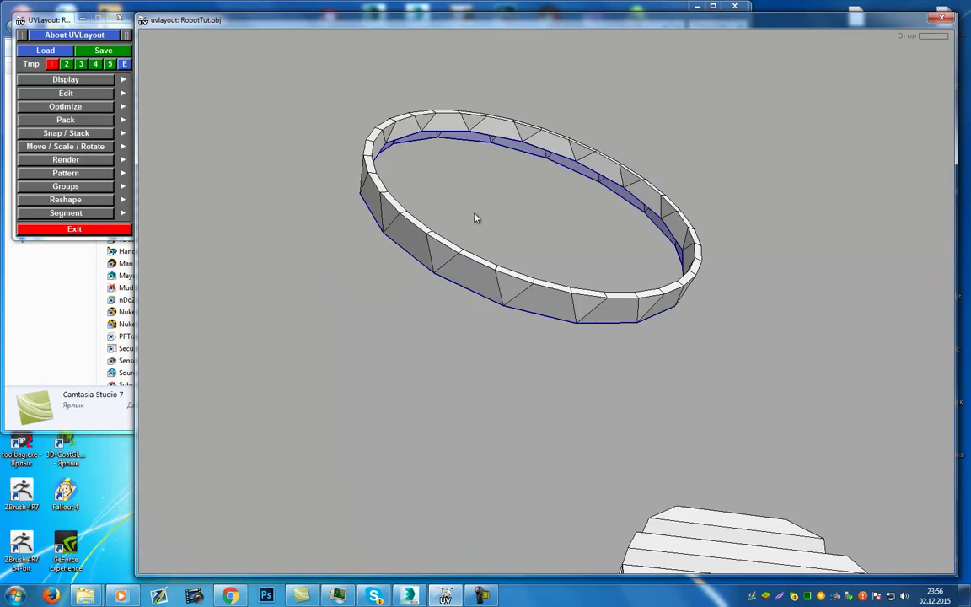
left_click_drag(475, 218, 509, 264)
key("c")
key("shift+s")
left_click_drag(523, 290, 524, 325)
key("shift+s")
right_click_drag(553, 349, 628, 366)
key("d")
Split the thick stepped ring open along one seam across its profile and drop it
left_click_drag(628, 366, 531, 354)
middle_click_drag(520, 416, 519, 254)
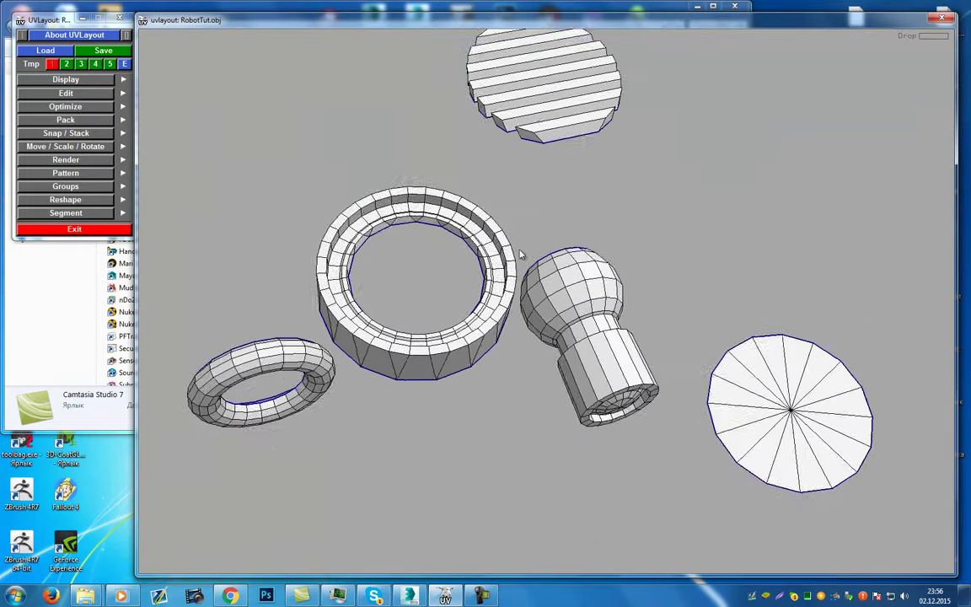
right_click_drag(520, 255, 515, 335)
left_click_drag(515, 335, 510, 392)
middle_click_drag(472, 350, 549, 281)
right_click_drag(549, 282, 533, 486)
middle_click_drag(460, 414, 526, 358)
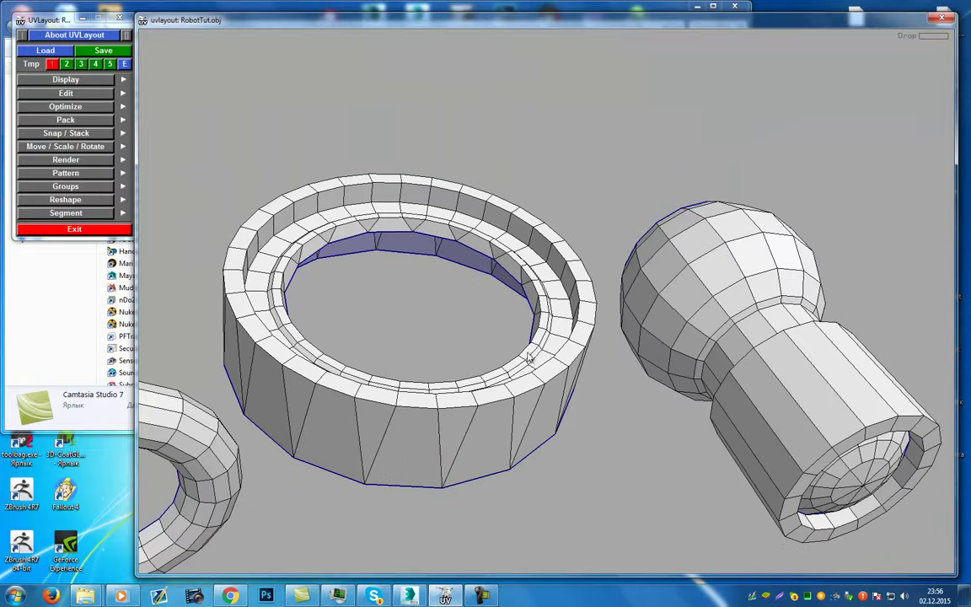
right_click_drag(526, 359, 447, 416)
key("c")
left_click_drag(424, 446, 424, 484)
key("shift+s")
left_click_drag(385, 144, 411, 232)
middle_click_drag(412, 231, 422, 365)
right_click_drag(422, 365, 496, 222)
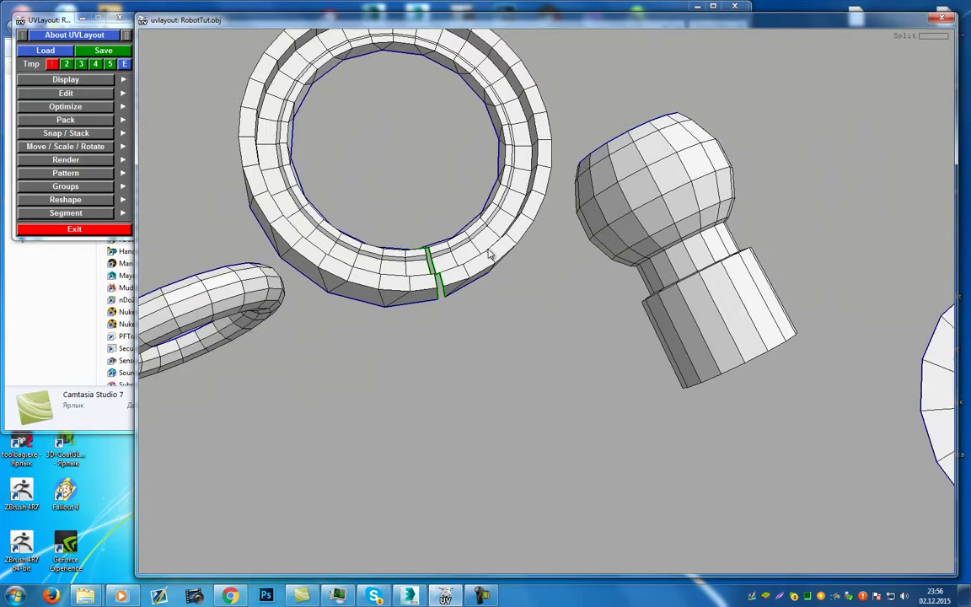
key("d")
Try to split the ball-joint piece lengthwise, starting from the rim of its hollow cylinder
left_click_drag(518, 287, 569, 399)
middle_click_drag(569, 399, 763, 221)
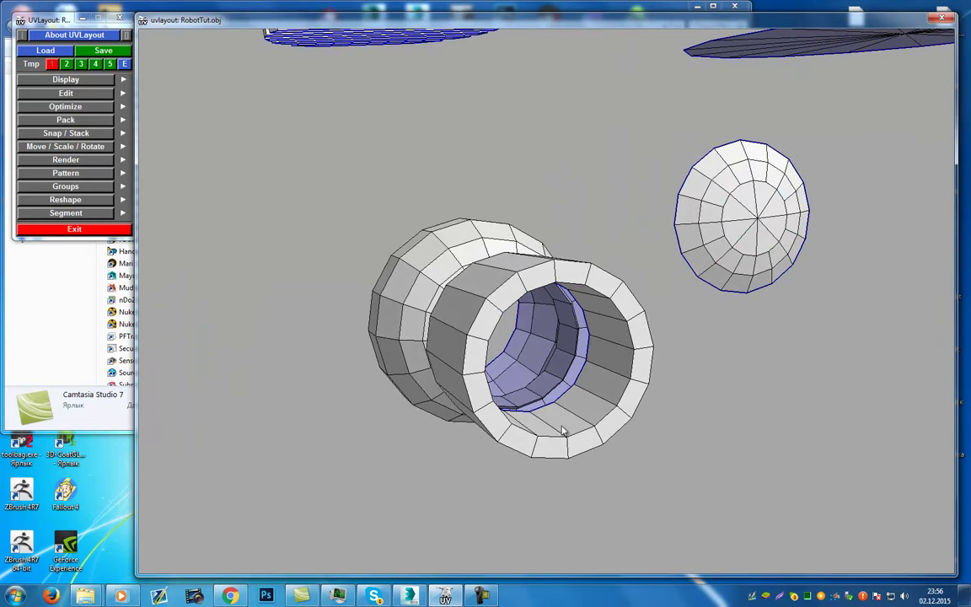
key("d")
key("c")
key("shift+s")
left_click_drag(541, 446, 460, 379)
key("ctrl+z")
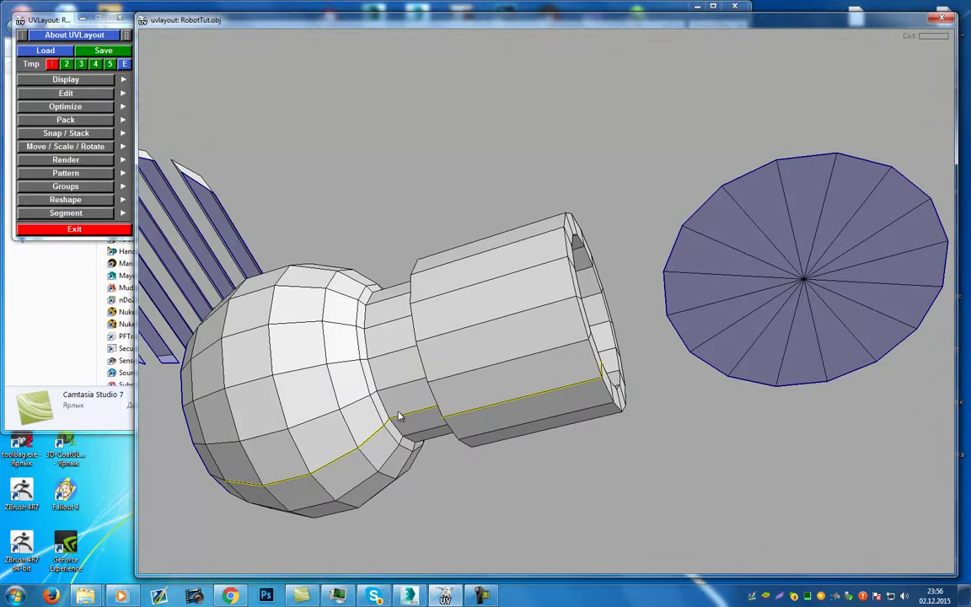
Try a different seam along the ball joint's neck and undo the cuts on the piece
key("Return")
key("c")
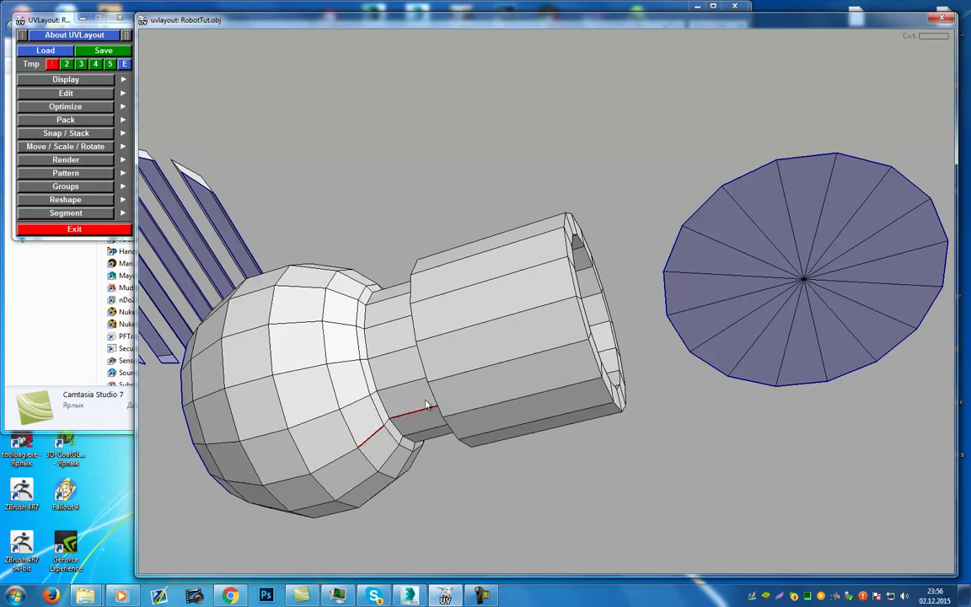
key("Return")
key("ctrl+z")
key("ctrl+z")
key("ctrl+z")
key("ctrl+z")
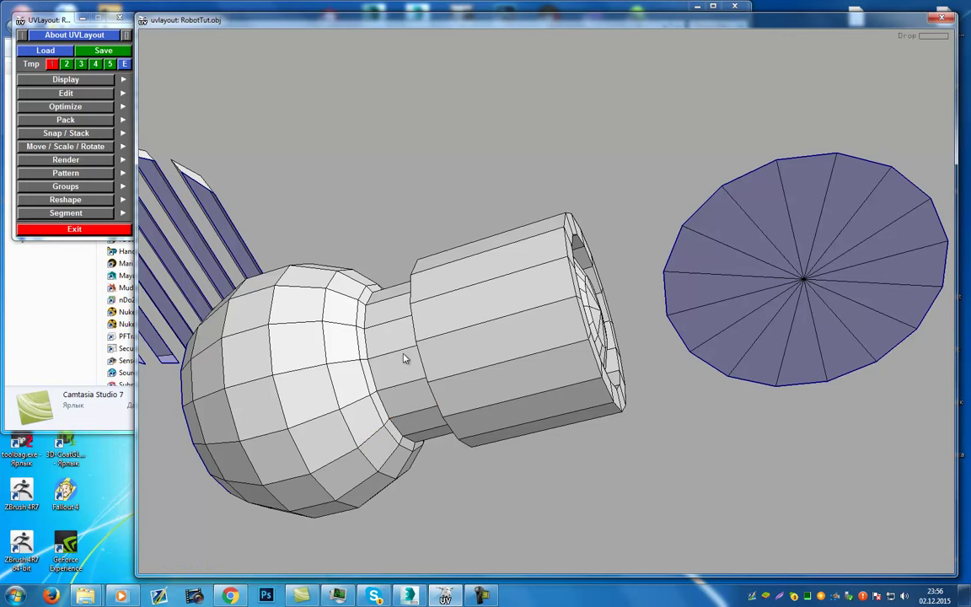
Try splitting the ball-joint piece from inside its hollow cylinder, and undo the splits
left_click_drag(482, 368, 461, 382)
middle_click_drag(566, 343, 710, 391)
left_click_drag(362, 365, 423, 335)
key("c")
key("shift+s")
left_click_drag(510, 351, 447, 378)
key("ctrl+z")
mouse_move(511, 407)
left_mouse_down()
mouse_move(489, 418)
mouse_move(494, 411)
left_mouse_up()
key("c")
key("shift+s")
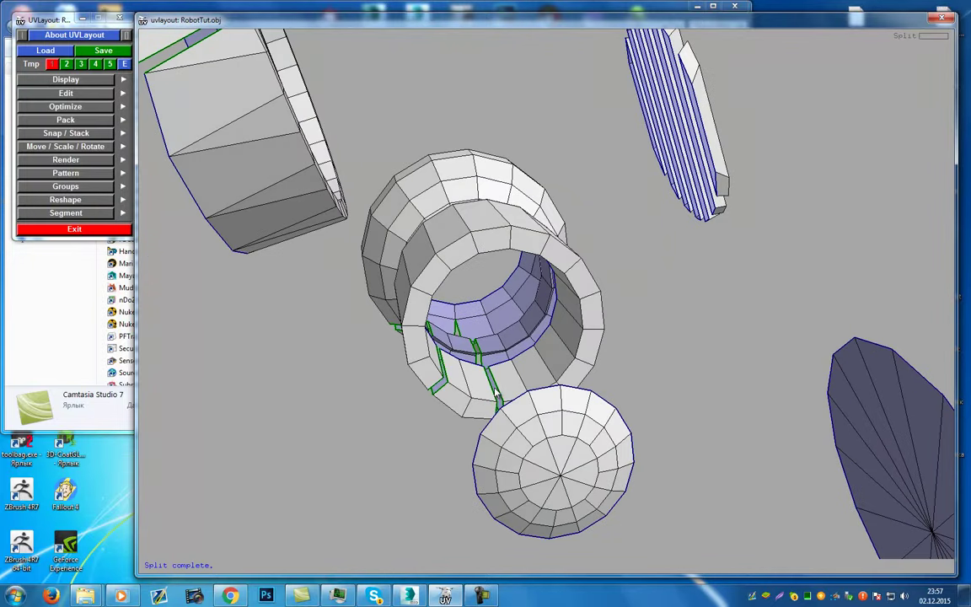
key("ctrl+z")
key("ctrl+z")
Split the ball-joint piece along one lengthwise seam reaching the ball's open end, and drop it
key("c")
key("shift+s")
key("d")
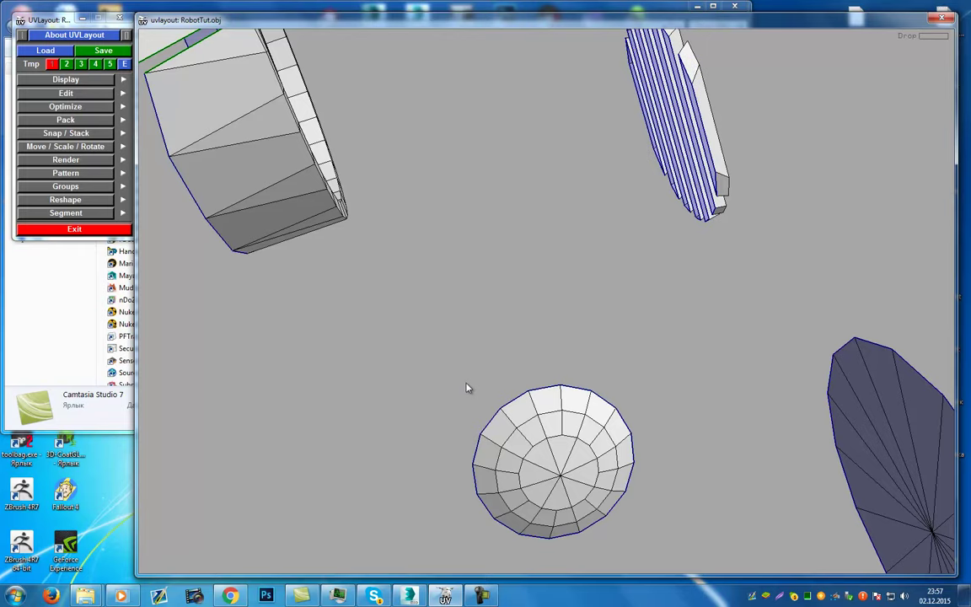
key("ctrl+z")
left_click_drag(469, 384, 583, 346)
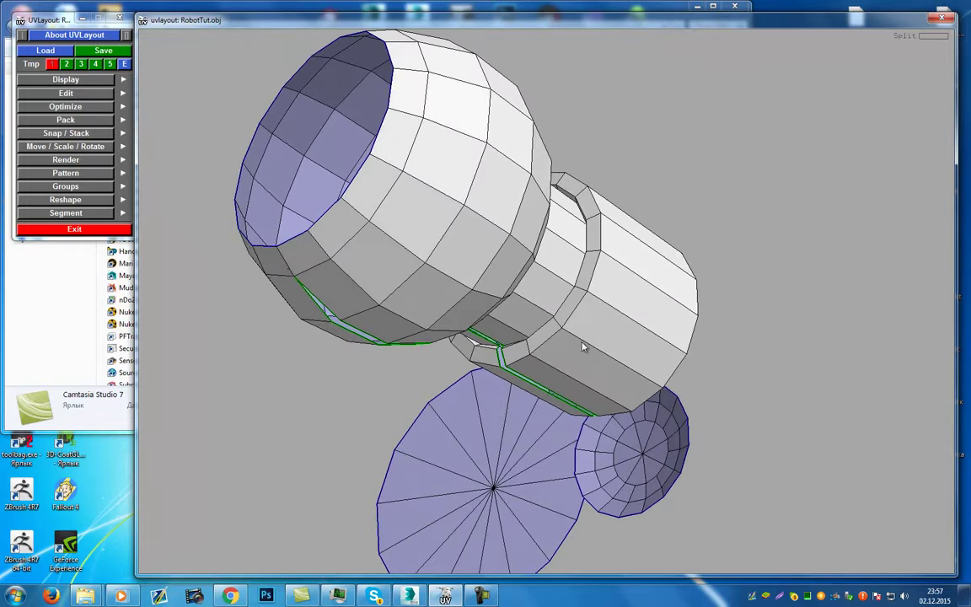
key("c")
key("Return")
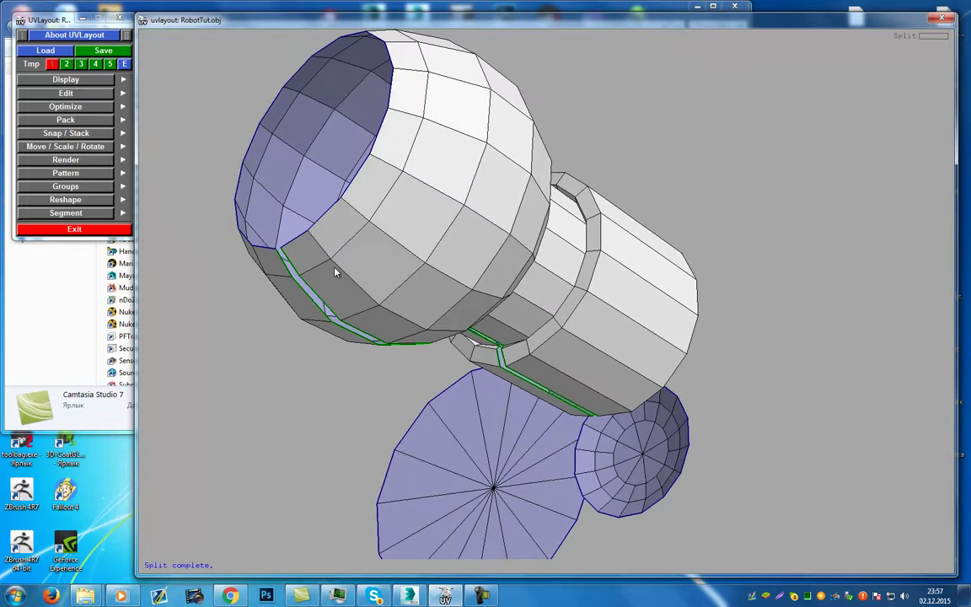
left_click_drag(334, 271, 283, 287)
key("d")
Drop the small dome cap, the flat radial disc and the split stepped ring
right_click_drag(362, 274, 473, 323)
left_click_drag(473, 323, 582, 417)
key("d")
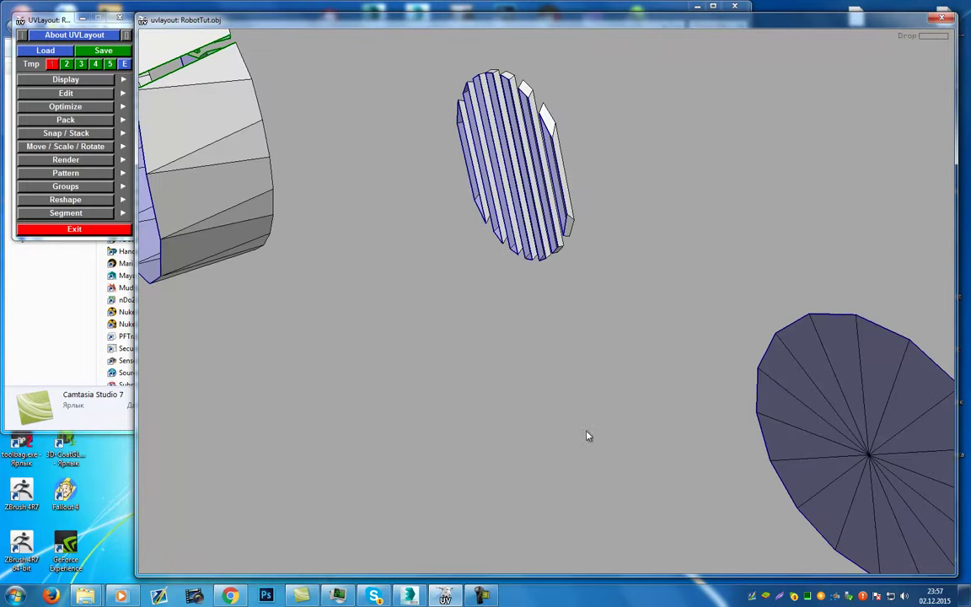
right_click_drag(587, 435, 533, 347)
left_click_drag(533, 347, 572, 360)
key("d")
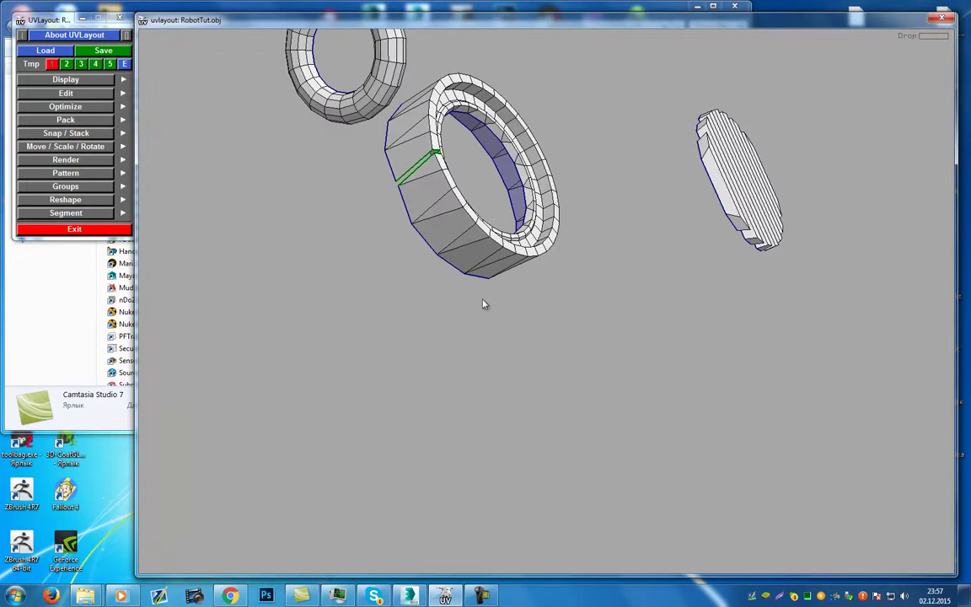
right_click_drag(483, 300, 462, 384)
left_click_drag(463, 385, 383, 285)
key("d")
Split the small torus along a seam and drop it
middle_click_drag(708, 234, 584, 316)
key("c")
key("ctrl+z")
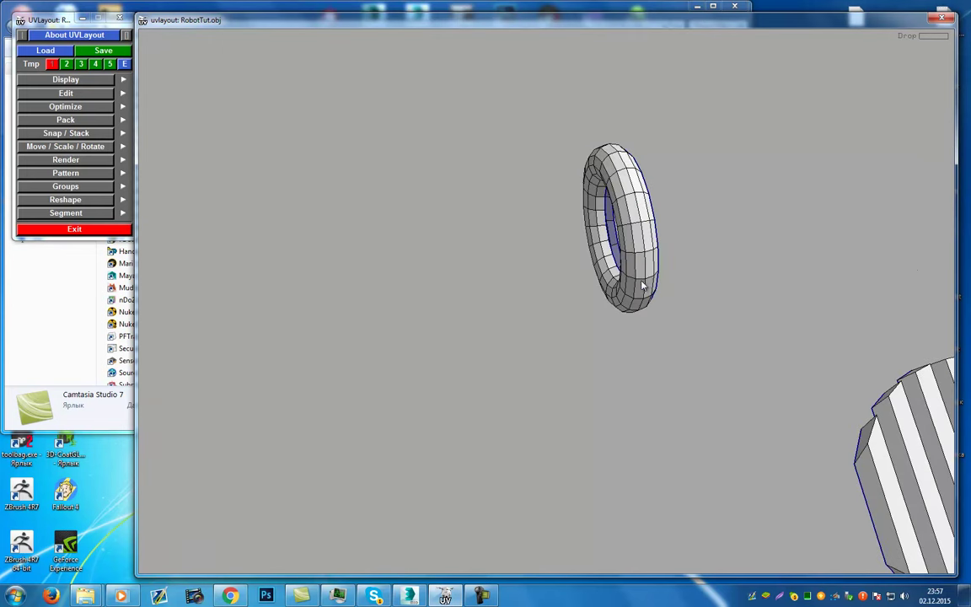
key("shift+s")
key("d")
Mark the edges around both end faces of the outermost slat on the ribbed grille for cutting
middle_click_drag(679, 308, 345, 236)
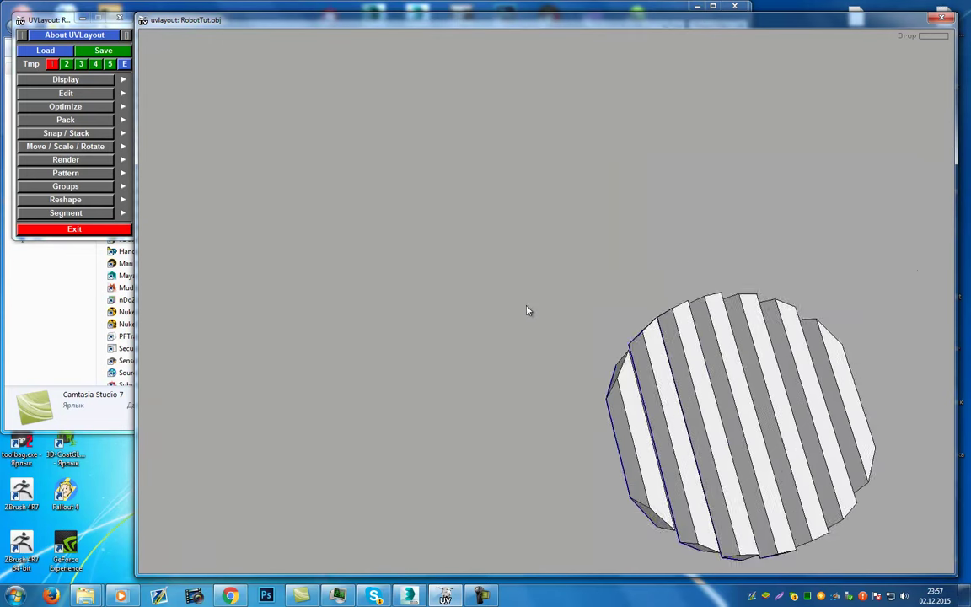
middle_click_drag(692, 447, 564, 330)
left_click_drag(564, 331, 496, 277)
right_click_drag(496, 277, 547, 407)
left_click_drag(548, 407, 463, 307)
key("c")
key("w")
key("c")
left_click_drag(520, 352, 603, 354)
key("c")
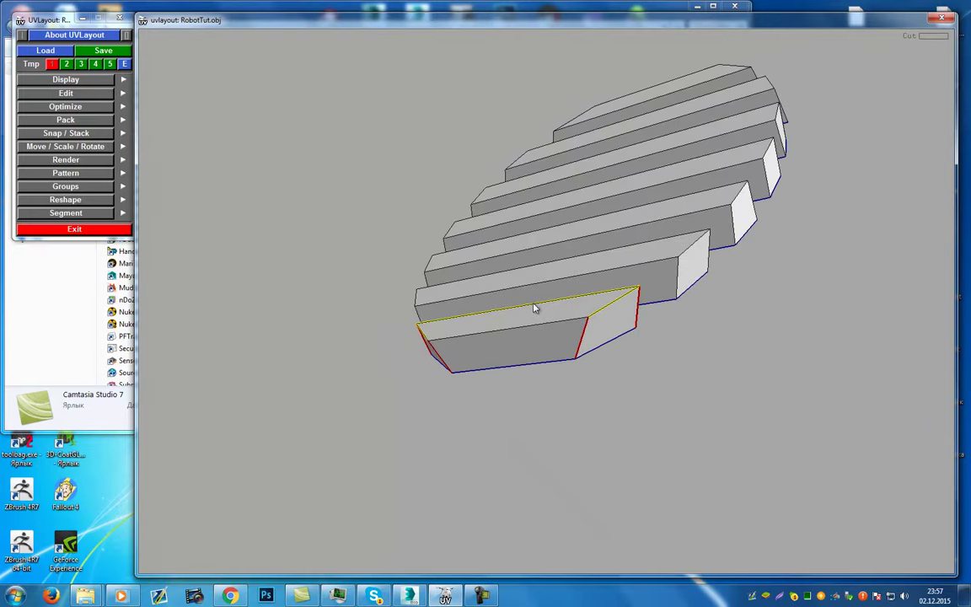
Weld the unwanted cut marks along the outermost slat's top edges, keeping those on its end faces
left_click_drag(558, 300, 567, 347)
key("w")
key("shift+s")
left_click_drag(539, 379, 563, 372)
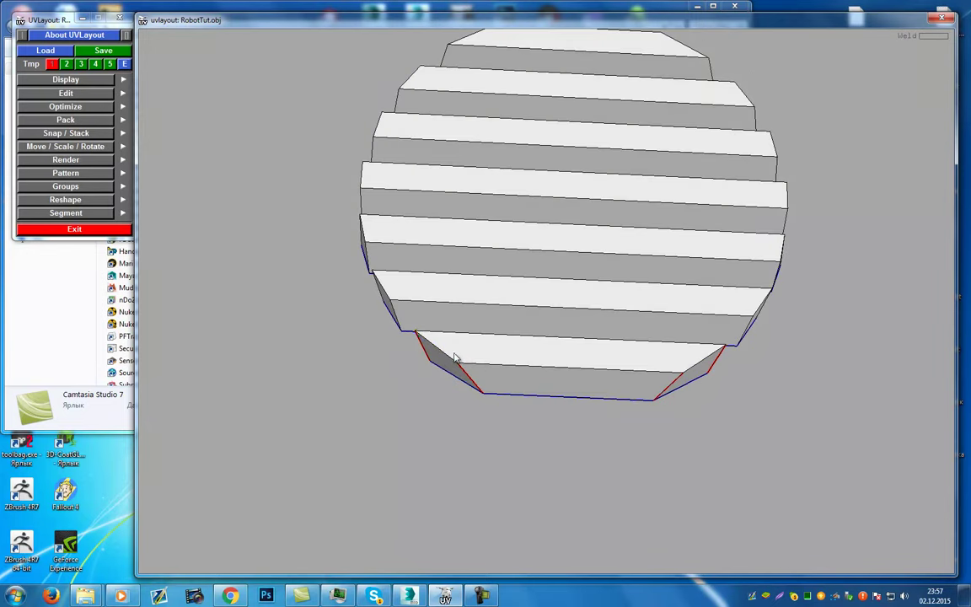
key("d")
left_click_drag(526, 341, 493, 370)
Mark the end-face edges of the second and third grille slats for cutting on one side
key("c")
left_click_drag(381, 360, 559, 413)
key("w")
key("c")
key("c")
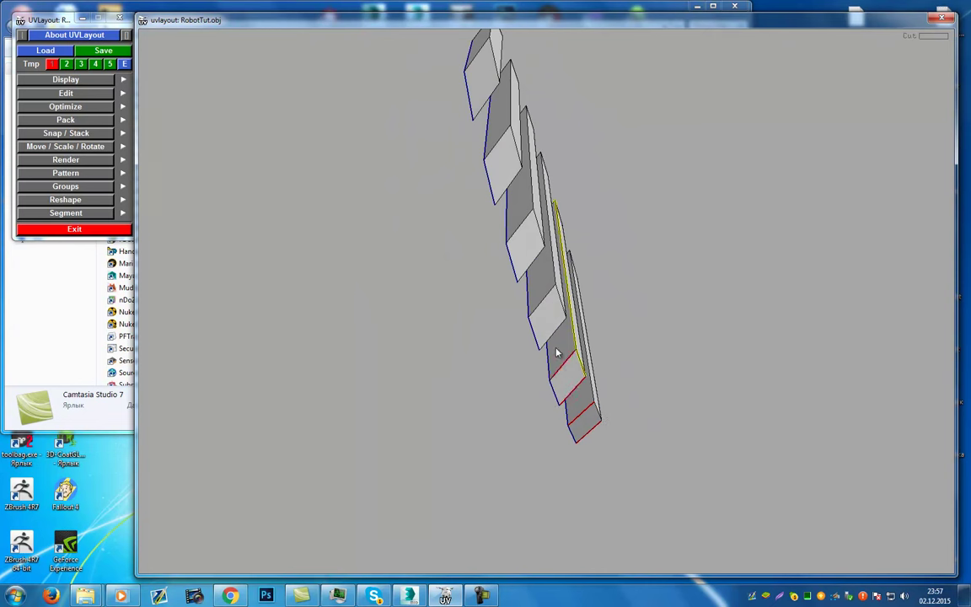
key("c")
key("c")
Mark the end-face edges of the remaining grille slats for cutting on the same side
key("c")
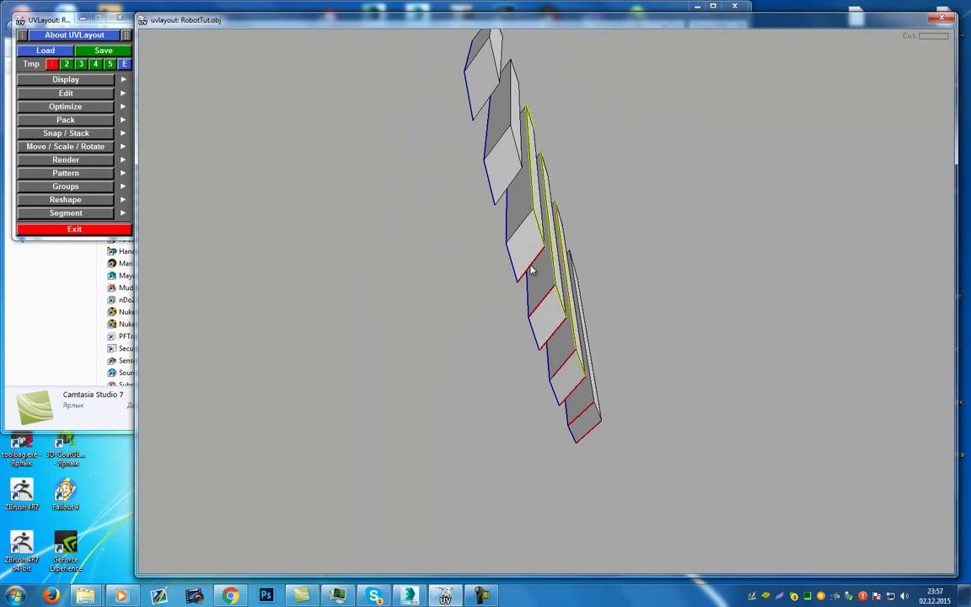
key("c")
key("c")
key("c")
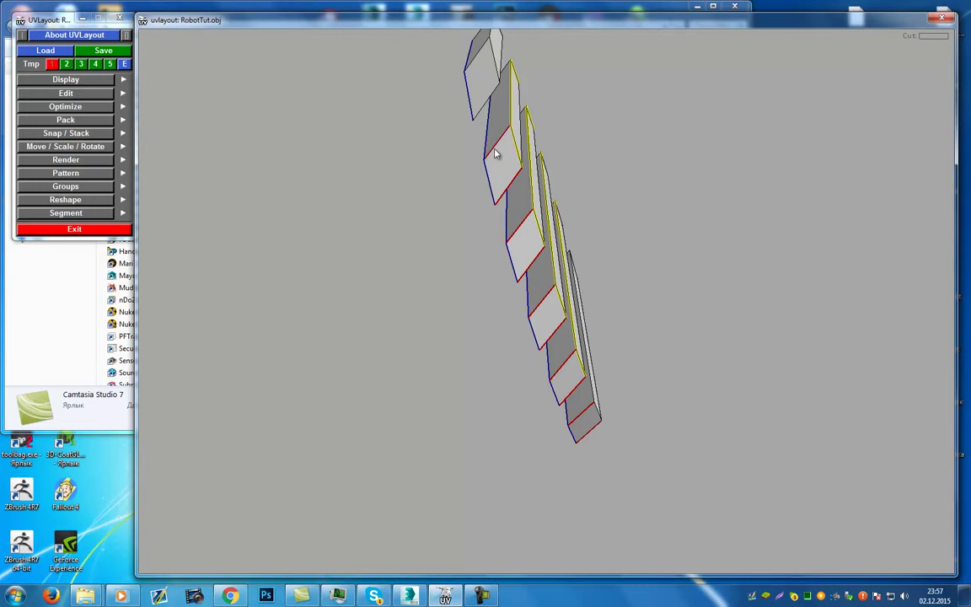
key("c")
key("c")
Mark the end-face edges of the grille slats for cutting on the opposite side
left_click_drag(549, 226, 489, 288)
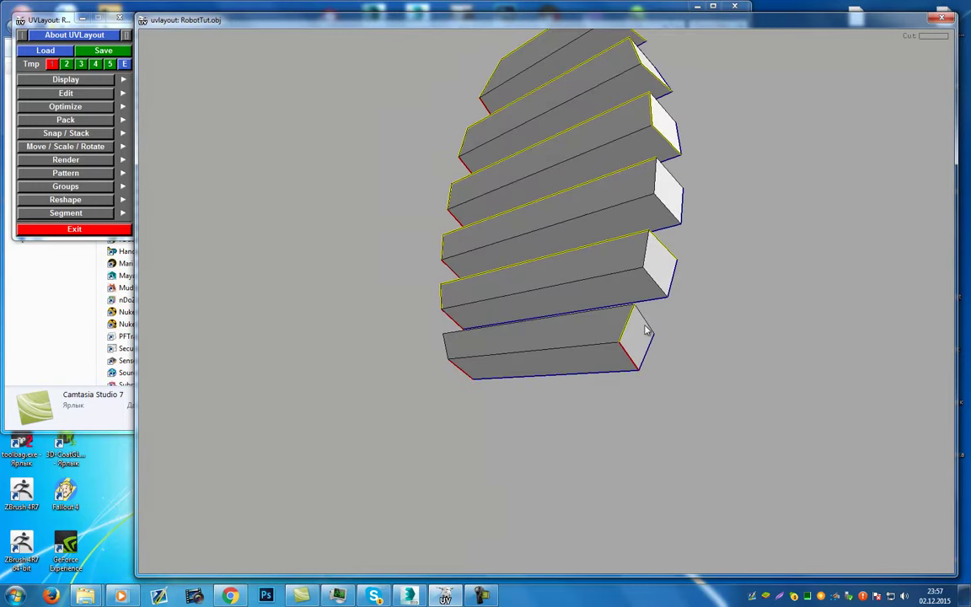
key("c")
key("c")
middle_click_drag(668, 207, 634, 256)
key("c")
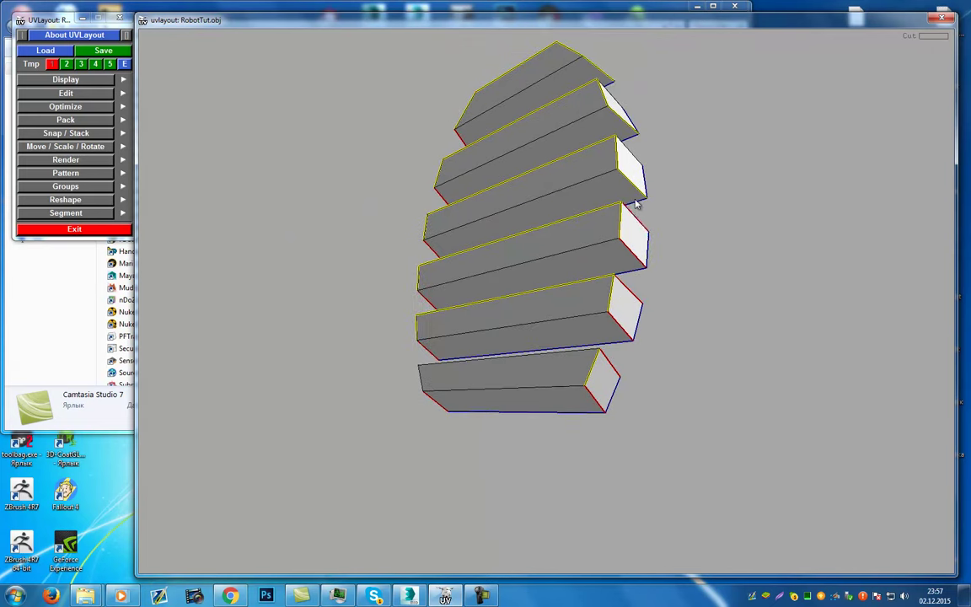
key("c")
left_click_drag(627, 127, 575, 251)
key("c")
key("c")
key("c")
key("c")
Weld the unwanted cut marks along the slats' long edges, keeping those around the end faces
left_click_drag(570, 166, 524, 211)
key("w")
key("w")
key("w")
key("w")
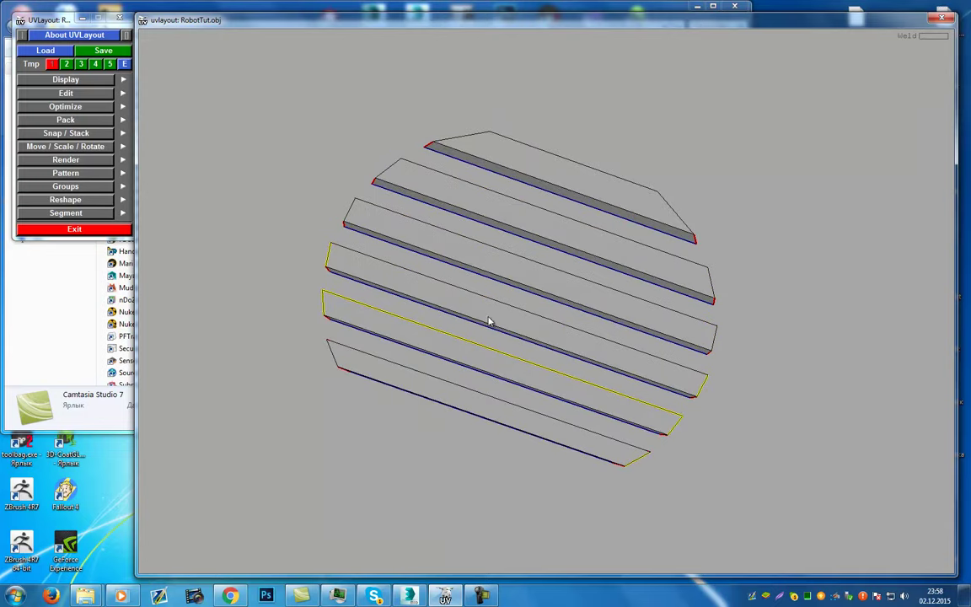
key("w")
Split each of the six grille slats along its marked end-face seams
left_click_drag(438, 331, 347, 318)
left_click_drag(461, 322, 621, 418)
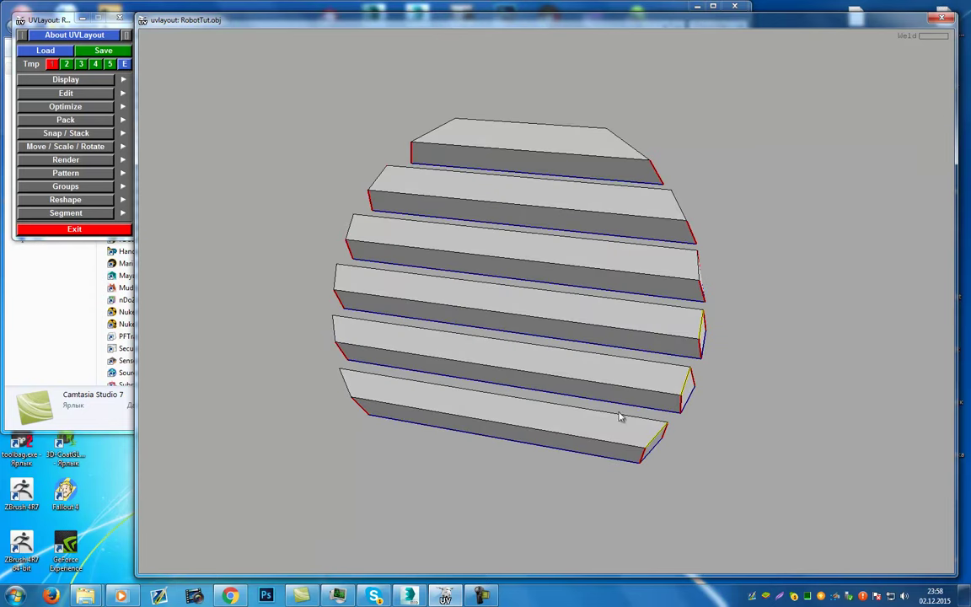
key("shift+s")
left_click_drag(583, 379, 660, 394)
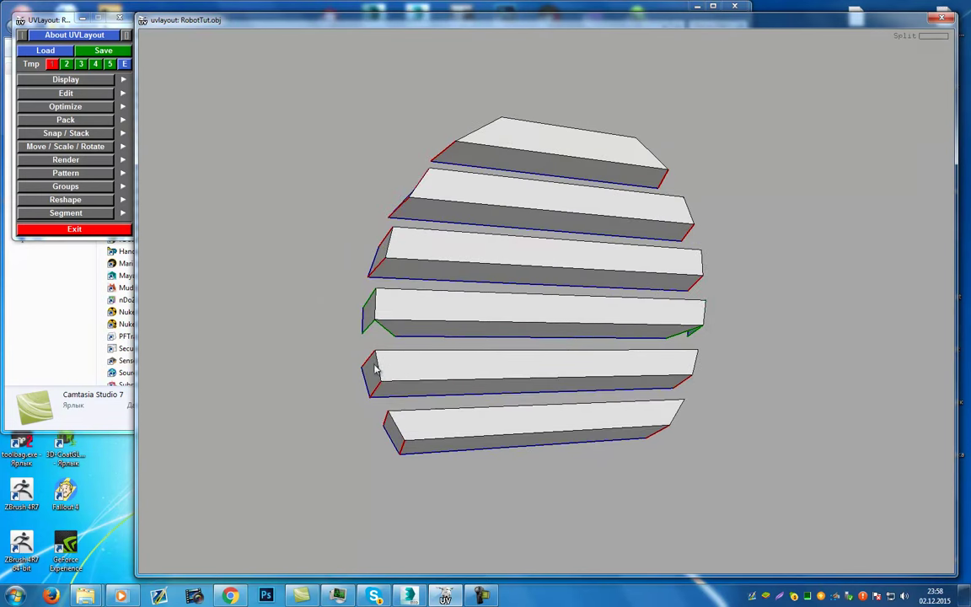
key("Return")
key("shift+s")
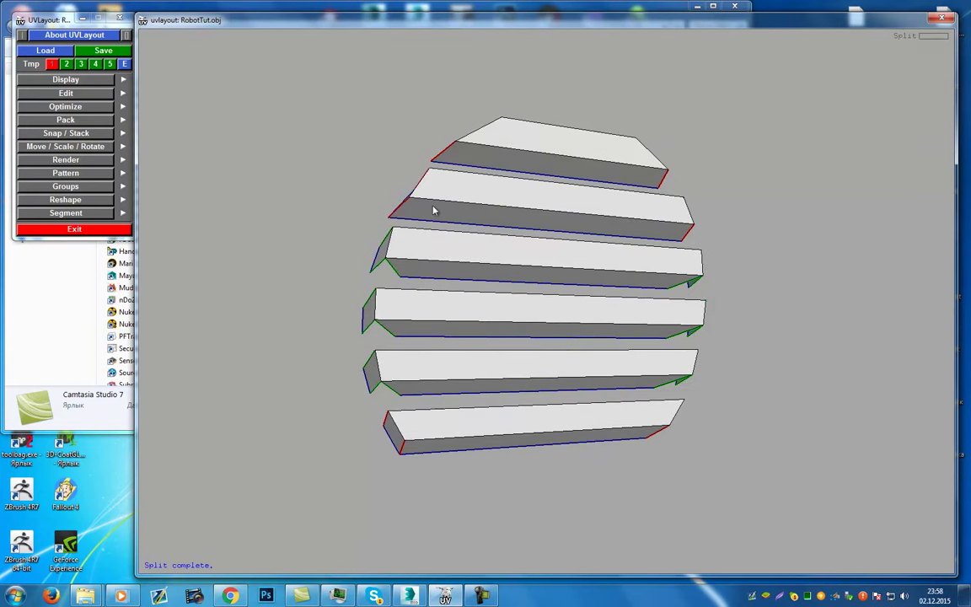
key("shift+s")
key("shift+s")
key("shift+s")
Drop all six split grille slats for UV unwrapping
left_click_drag(553, 440, 515, 450)
key("d")
key("d")
key("d")
key("d")
key("d")
key("d")
Examine the dropped shells and their seams on the assembled model in the 3D view
left_click_drag(576, 332, 576, 324)
right_click_drag(567, 337, 554, 207)
key("1")
right_click_drag(553, 298, 410, 385)
key("2")
key("3")
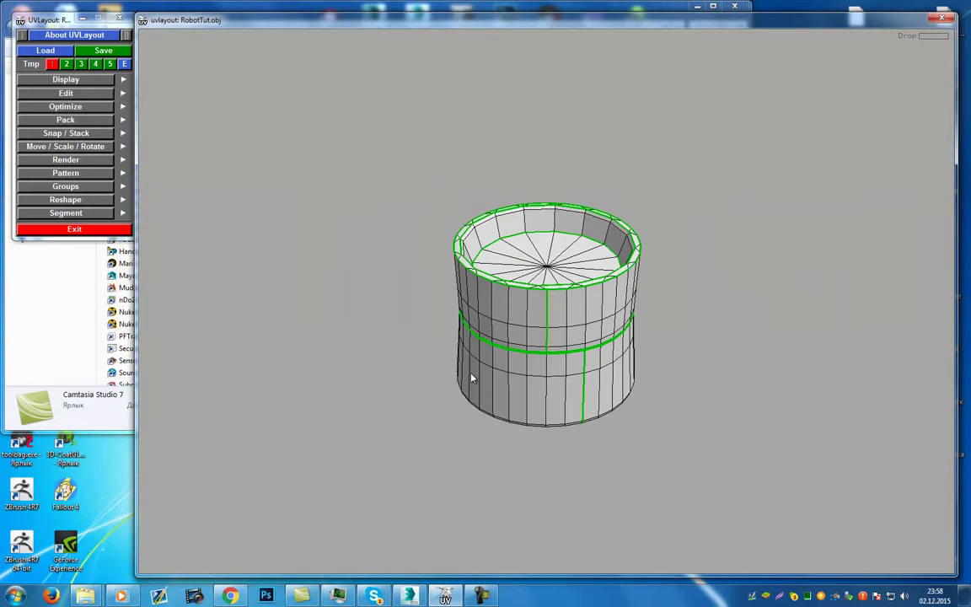
left_click_drag(494, 392, 433, 396)
Switch to the UV view and save the current state to temporary slot 2
key("u")
right_click_drag(426, 398, 307, 350)
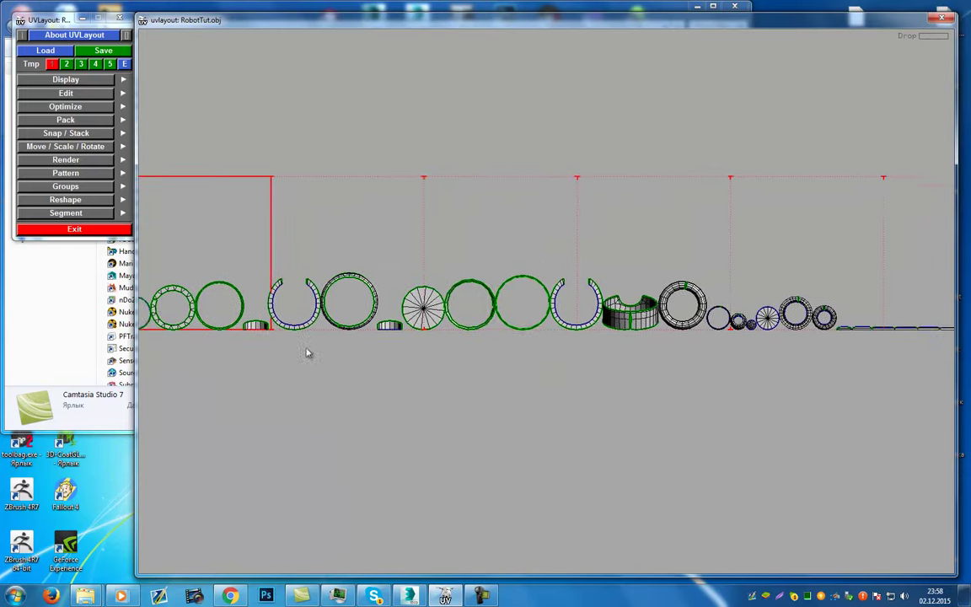
middle_click_drag(306, 349, 396, 366)
left_click(67, 65)
Straighten the first thin ring shell into an upright rectangular strip
middle_click_drag(205, 320, 358, 303)
right_click_drag(357, 307, 509, 377)
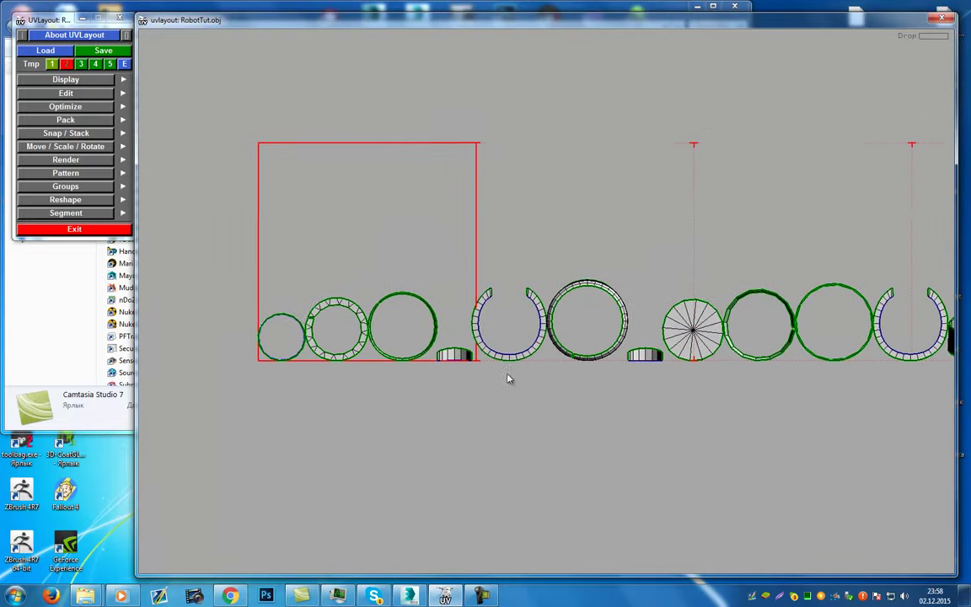
middle_click_drag(509, 377, 540, 453)
key("r")
key("r")
key("r")
key("r")
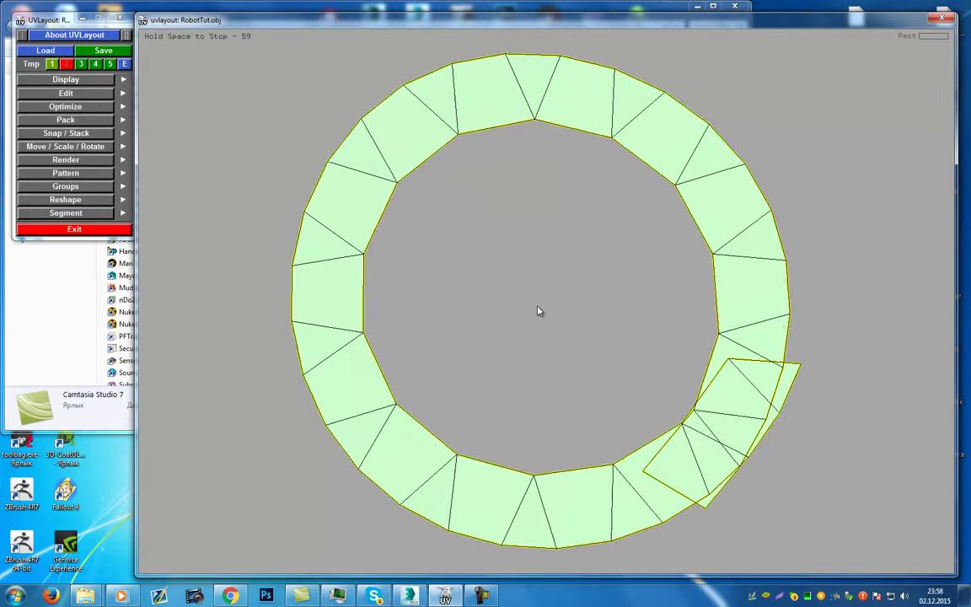
Flatten the wide triangulated ring shell and move it to the UV square's upper corner
key("space")
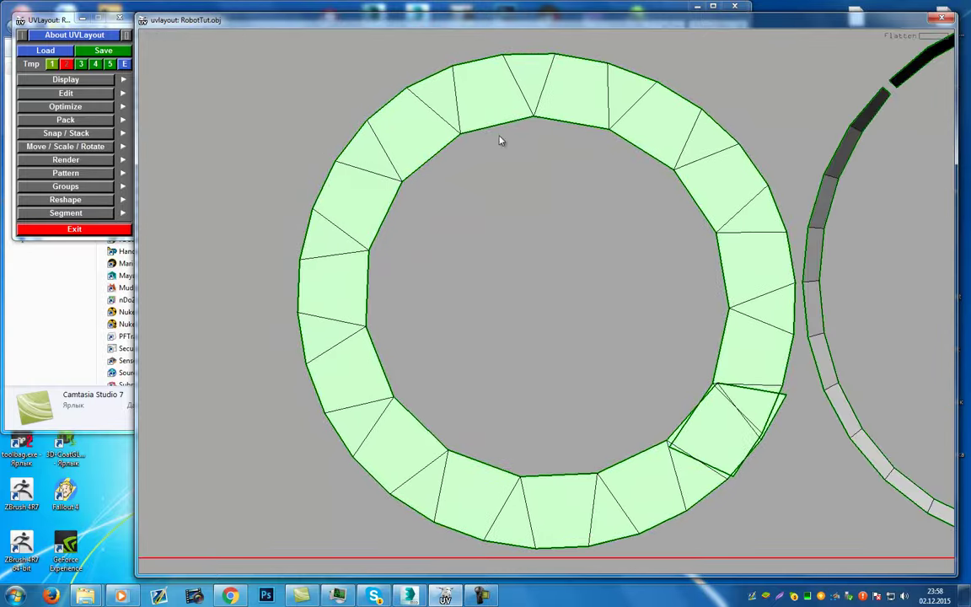
right_click_drag(459, 128, 433, 124)
right_click_drag(432, 318, 431, 246)
middle_click_drag(431, 245, 321, 406)
middle_click_drag(412, 417, 699, 28)
Straighten the next thin ring into a rectangular strip, turn it upright and place both strips beside the UV square
key("r")
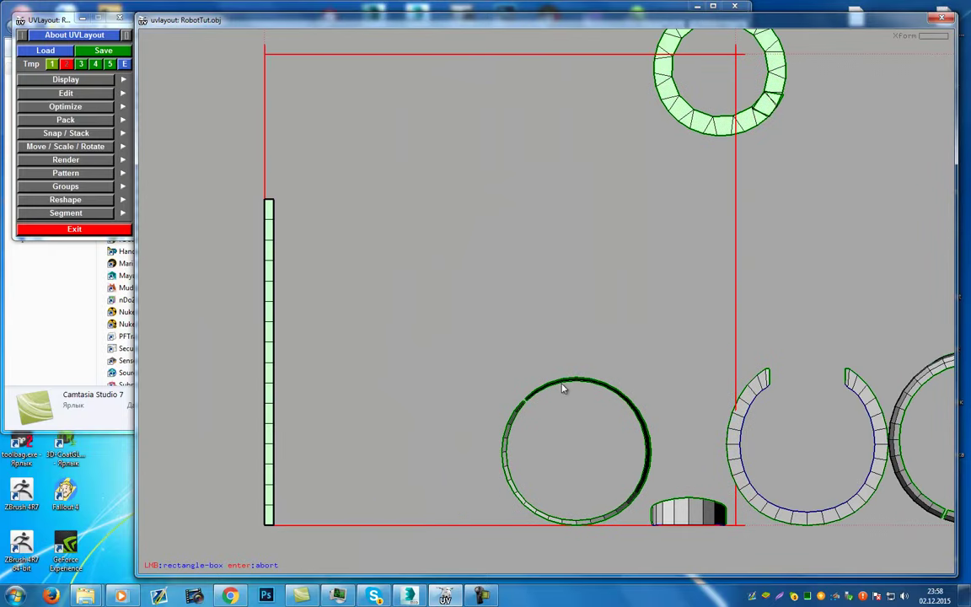
key("r")
right_click_drag(591, 419, 573, 358)
middle_click_drag(569, 434, 390, 492)
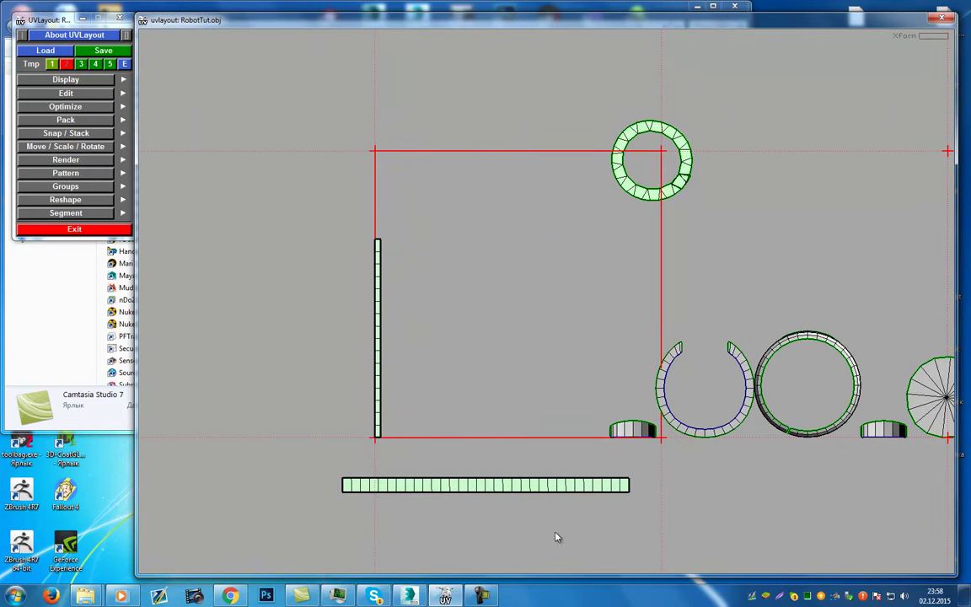
key("F5")
middle_click_drag(489, 500, 399, 319)
middle_click_drag(396, 368, 336, 362)
key("backslash")
Move the open C-shaped ring shell beside the strips and flatten it
middle_click_drag(657, 386, 360, 386)
key("f")
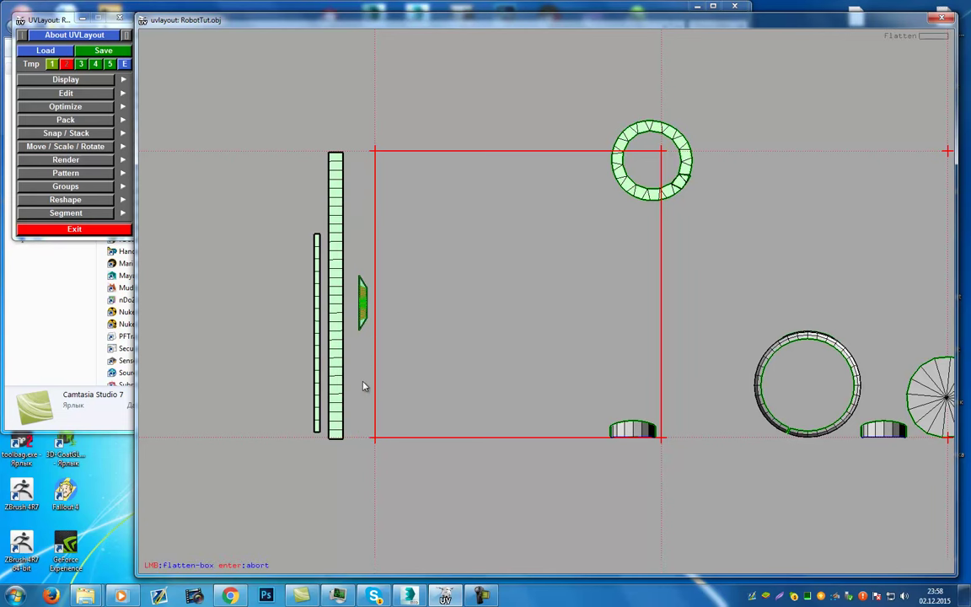
key("shift+f")
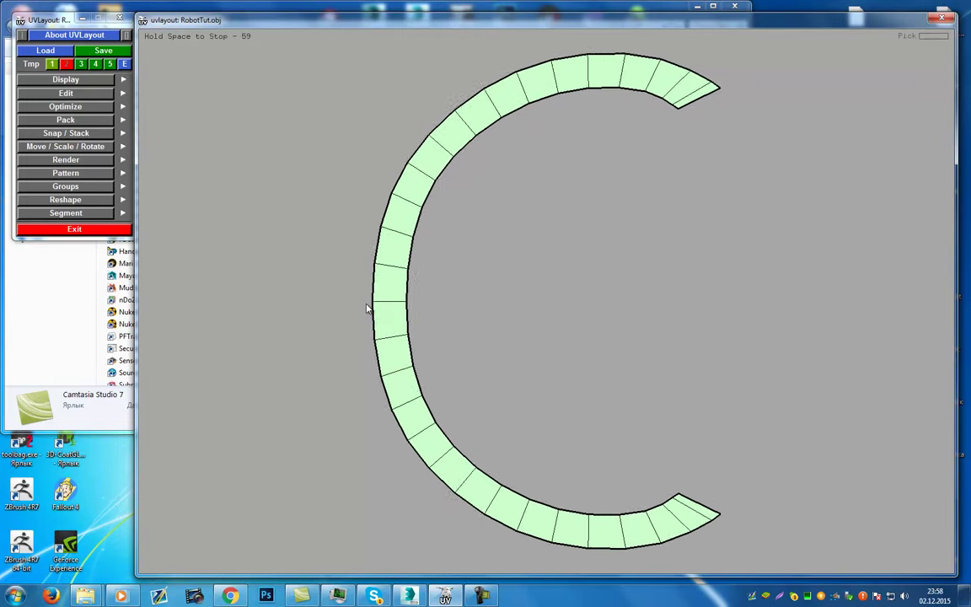
key("space")
Straighten the C-shaped shell into an upright strip and place it next to the other strips
right_click_drag(564, 393, 546, 210)
key("r")
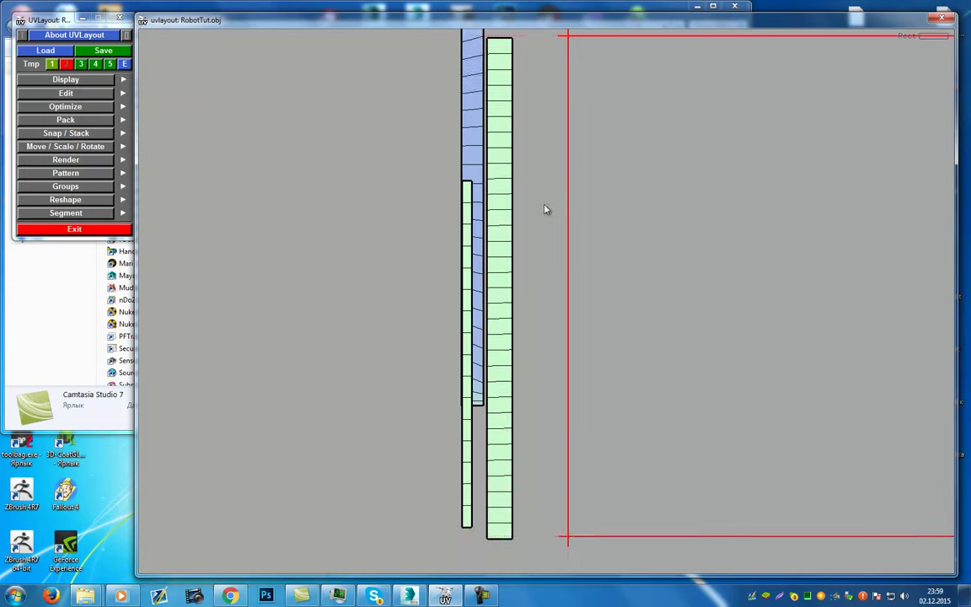
middle_click_drag(546, 209, 544, 281)
middle_click_drag(469, 240, 353, 321)
key("f")
scroll(352, 341, "up", 2)
key("r")
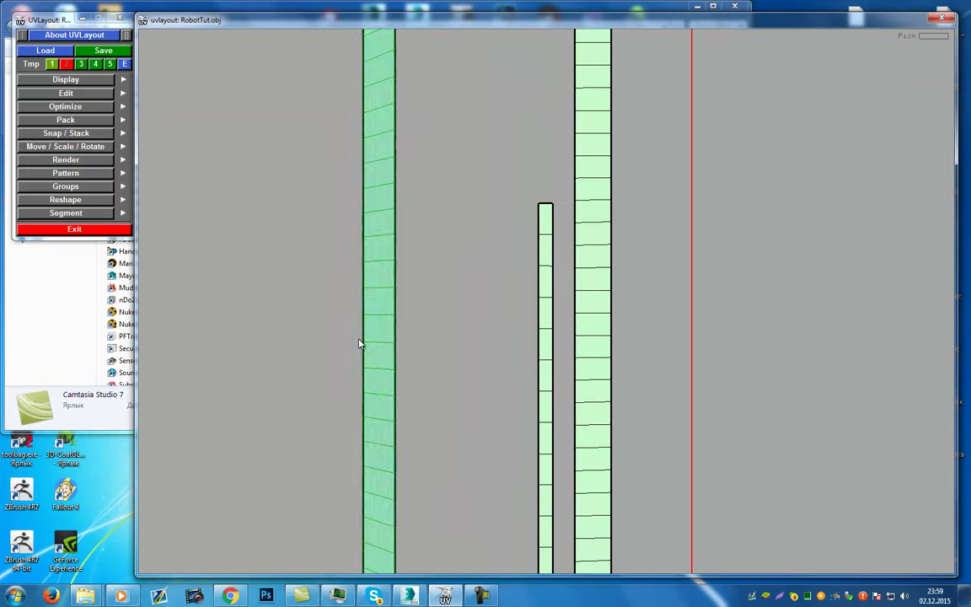
scroll(362, 343, "down", 3)
middle_click_drag(450, 398, 525, 428)
Flatten the large ring band with the semicircular notch into an unrolled shell
scroll(658, 322, "down", 2)
middle_click_drag(889, 234, 668, 232)
middle_click_drag(749, 344, 557, 364)
key("r")
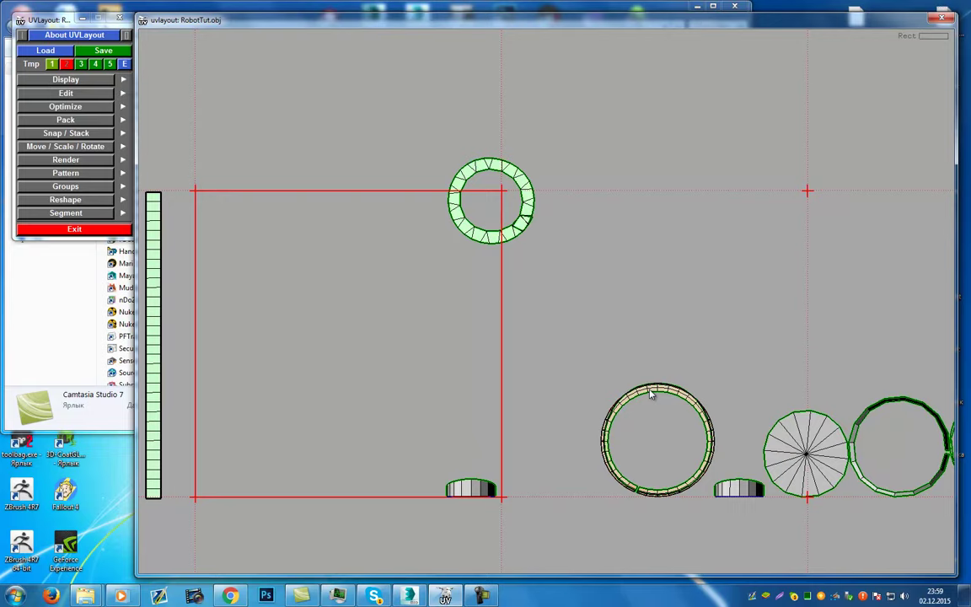
key("shift+f")
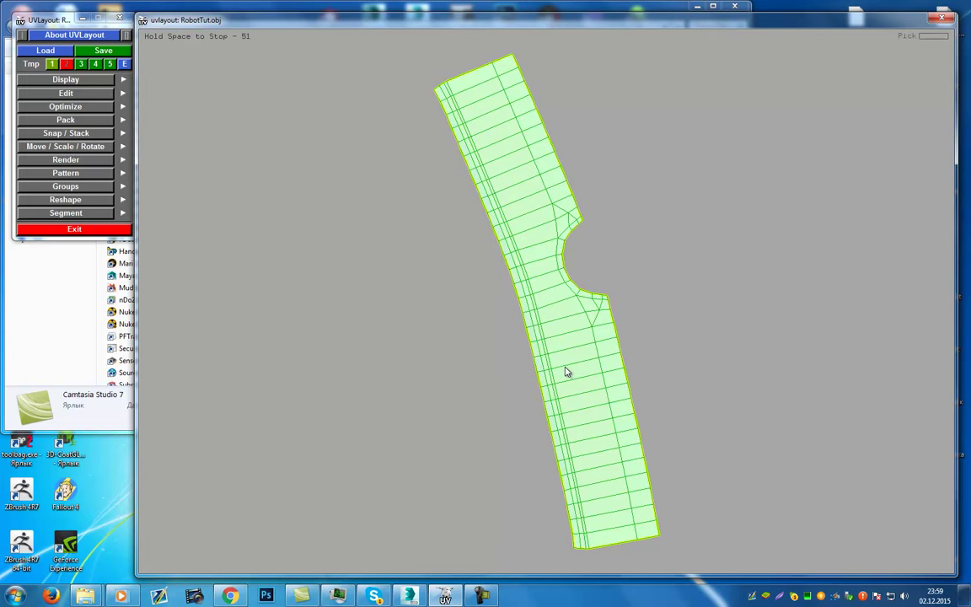
key("space")
right_click_drag(653, 404, 634, 394)
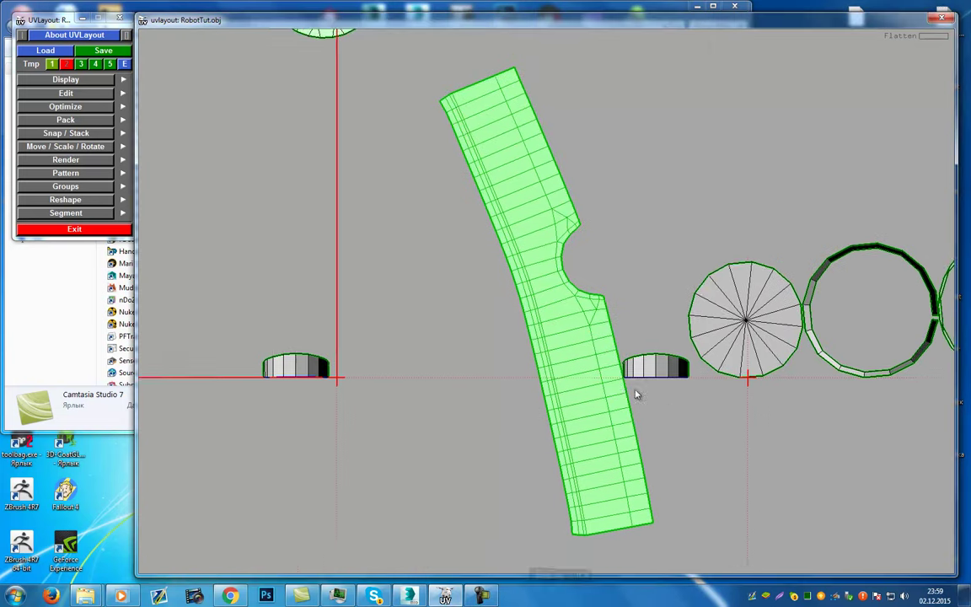
middle_click_drag(634, 394, 568, 383)
key("f")
Tag the notched shell's long side and end edges for straightening and flatten it again
middle_click_drag(497, 361, 368, 353)
right_click_drag(427, 382, 421, 351)
left_click_drag(442, 420, 429, 432)
key("s")
key("s")
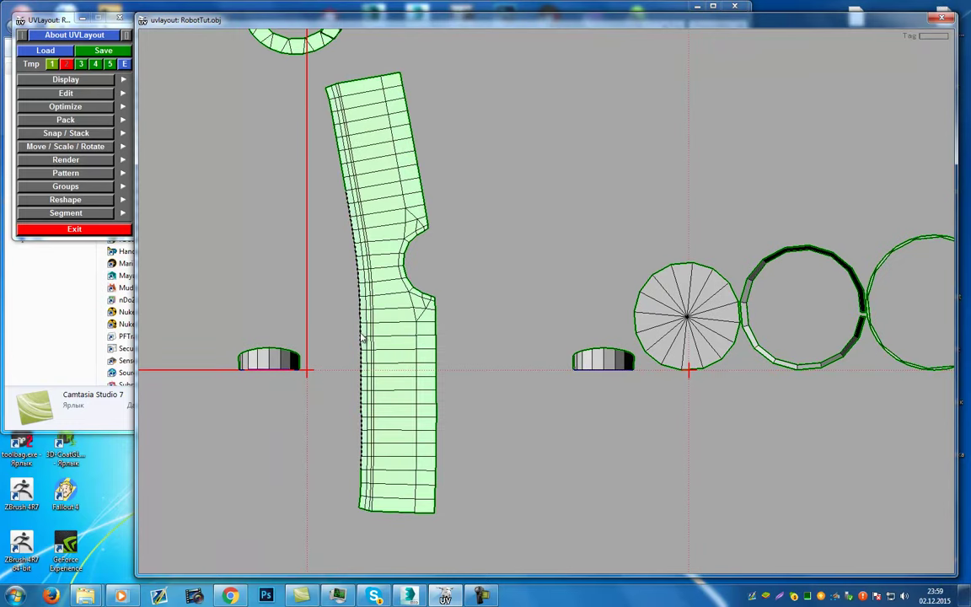
key("c")
key("c")
key("c")
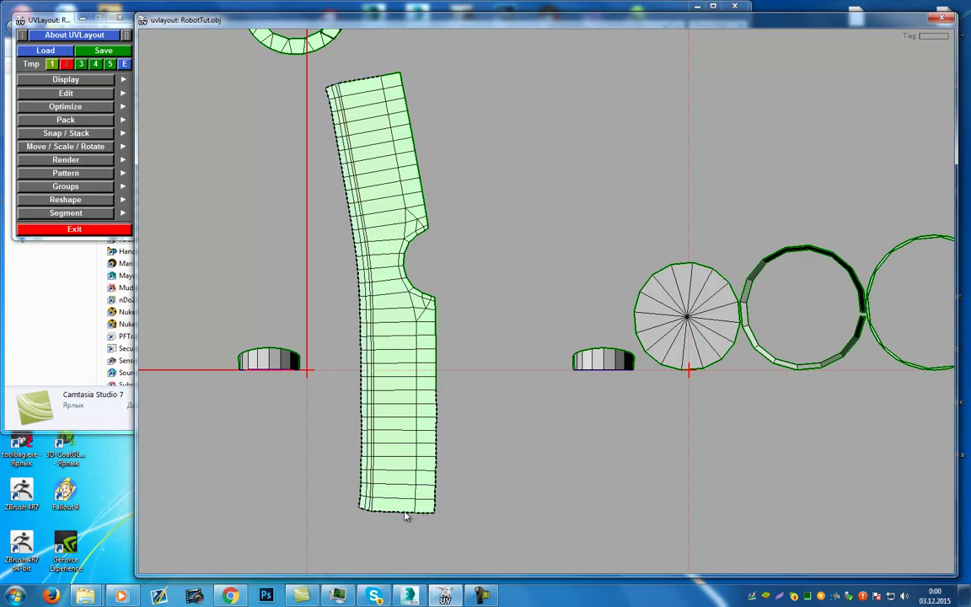
key("f")
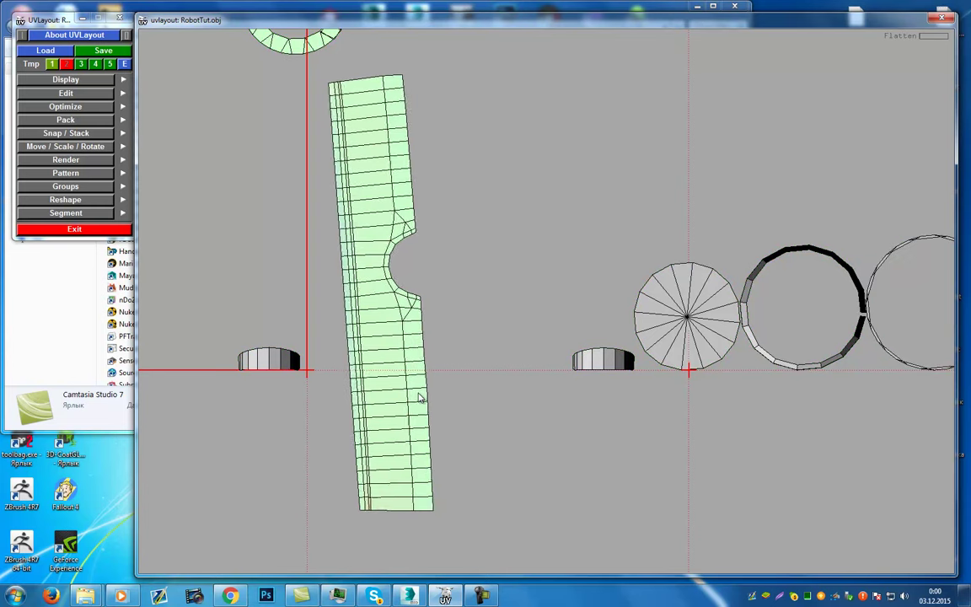
Turn the notched shell upright and place it beside the straightened strips outside the UV square
right_click_drag(428, 420, 431, 313)
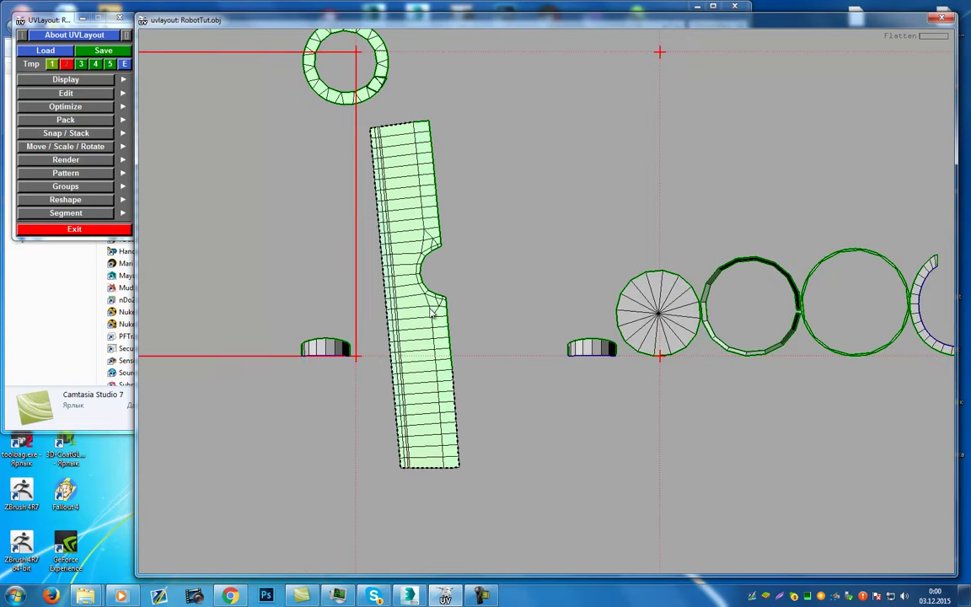
middle_click_drag(440, 412, 257, 333)
right_click_drag(260, 331, 283, 242)
middle_click_drag(284, 243, 418, 341)
middle_click_drag(456, 400, 239, 372)
left_click_drag(263, 410, 252, 413)
middle_click_drag(252, 413, 259, 419)
right_click_drag(262, 409, 267, 465)
middle_click_drag(266, 465, 421, 420)
Tag further boundary edges of the notched shell for straightening and flatten it once more
right_click_drag(389, 410, 382, 421)
key("f")
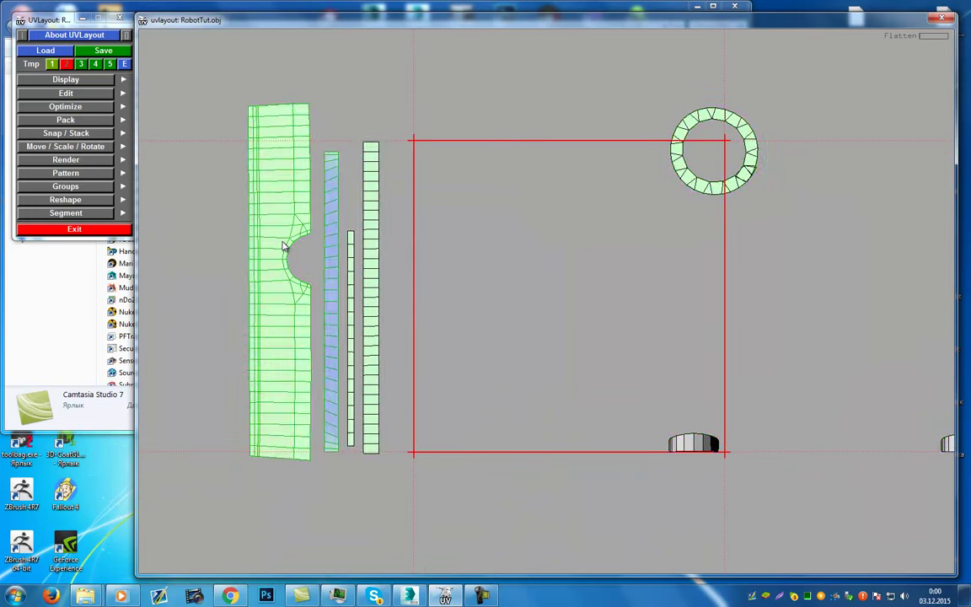
key("s")
key("s")
key("f")
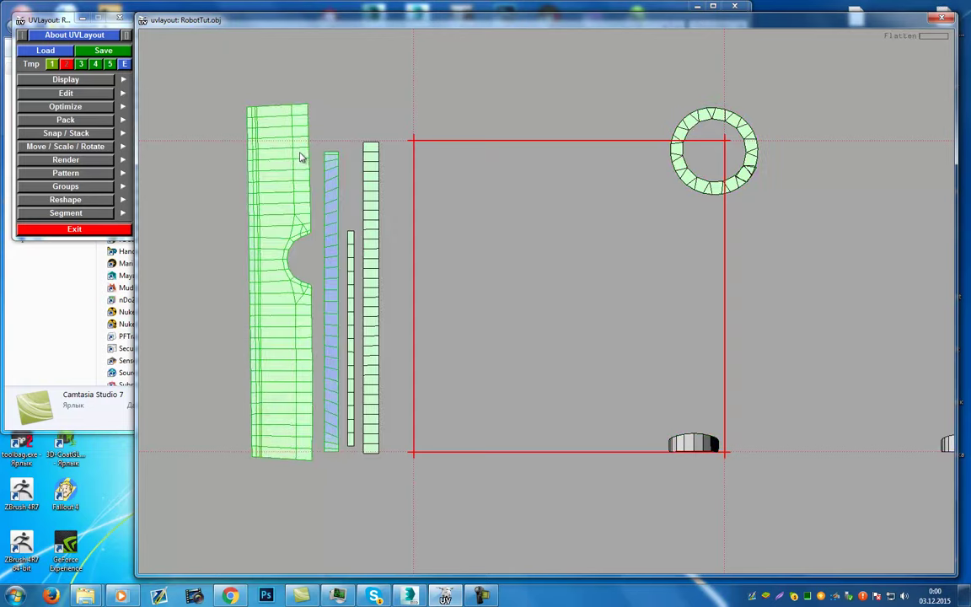
Try to re-flatten the notched shell from scratch, and undo the attempt
right_click_drag(300, 291, 293, 324)
key("shift+f")
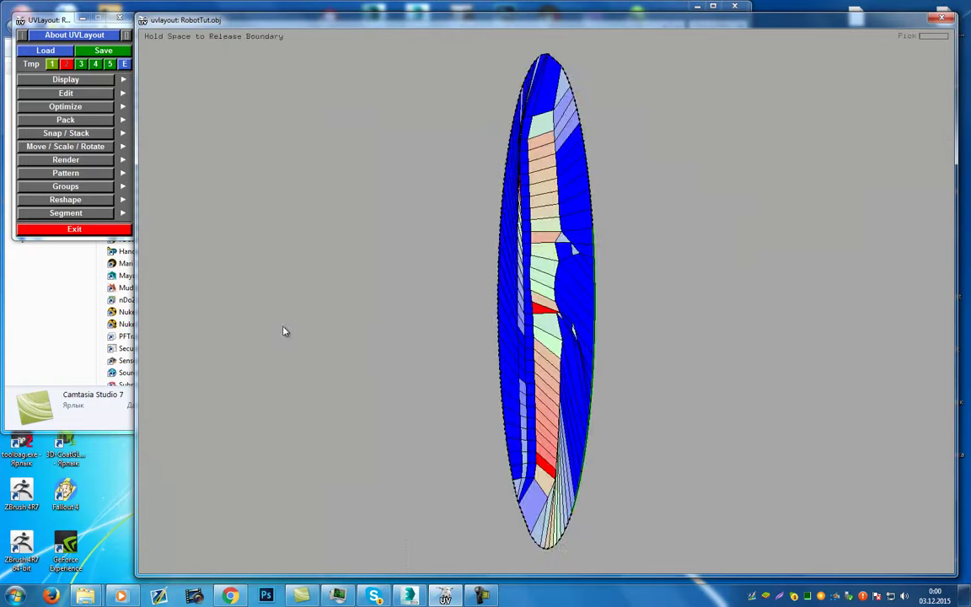
key("space")
key("ctrl+z")
Display the numbered checker texture on the unwrapped band in the 3D view
right_click_drag(553, 358, 551, 179)
middle_click_drag(552, 252, 491, 260)
key("3")
left_click_drag(603, 340, 738, 338)
left_click_drag(572, 310, 639, 345)
key("t")
left_click_drag(564, 312, 600, 333)
right_click_drag(600, 333, 600, 365)
left_click_drag(600, 365, 585, 337)
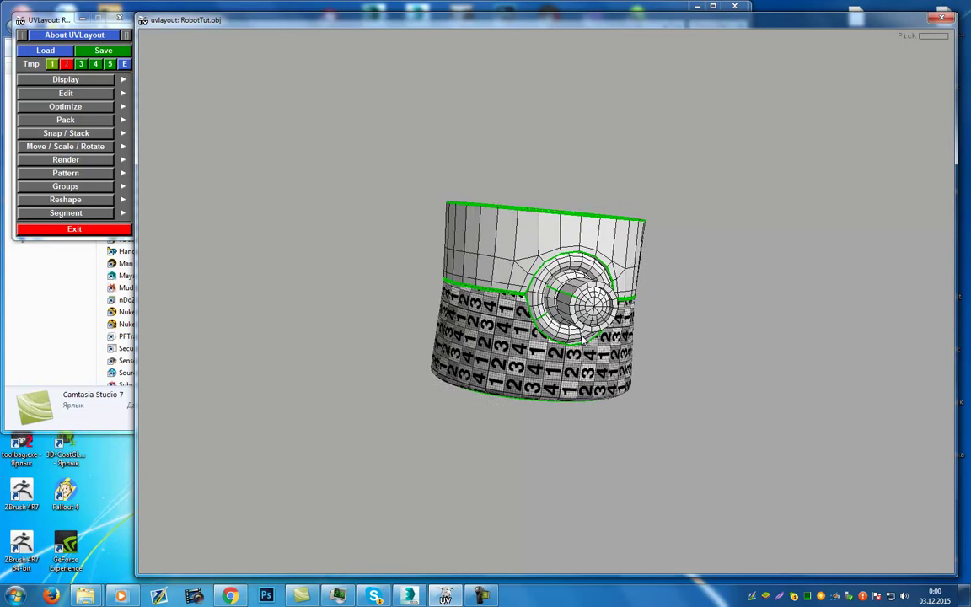
Vary the checker pattern's size, ending with larger squares, and inspect the band for distortion
key("minus")
key("minus")
key("minus")
key("equal")
key("equal")
key("equal")
key("equal")
key("minus")
key("equal")
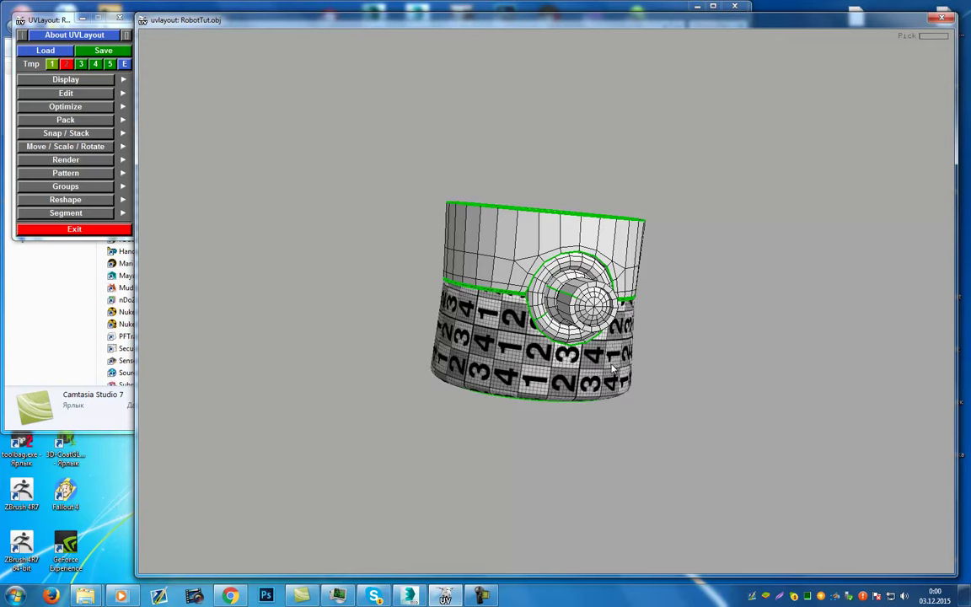
left_click_drag(613, 368, 553, 355)
Straighten the first small band shell in the UV view, turn it upright and place it beside the long strips
key("u")
middle_click_drag(639, 383, 539, 367)
right_click_drag(539, 367, 559, 258)
middle_click_drag(580, 428, 376, 390)
key("F5")
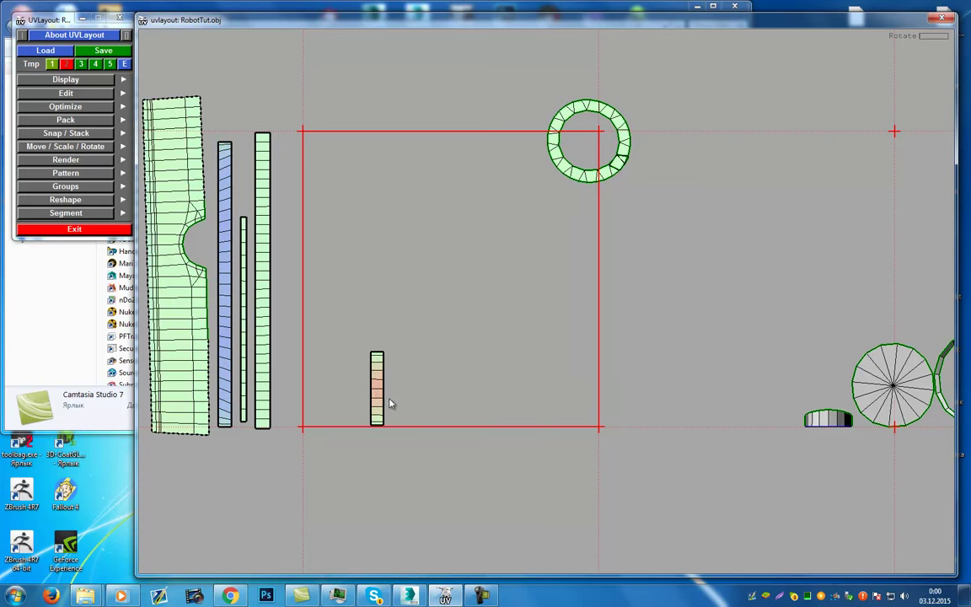
key("f")
middle_click_drag(388, 414, 298, 198)
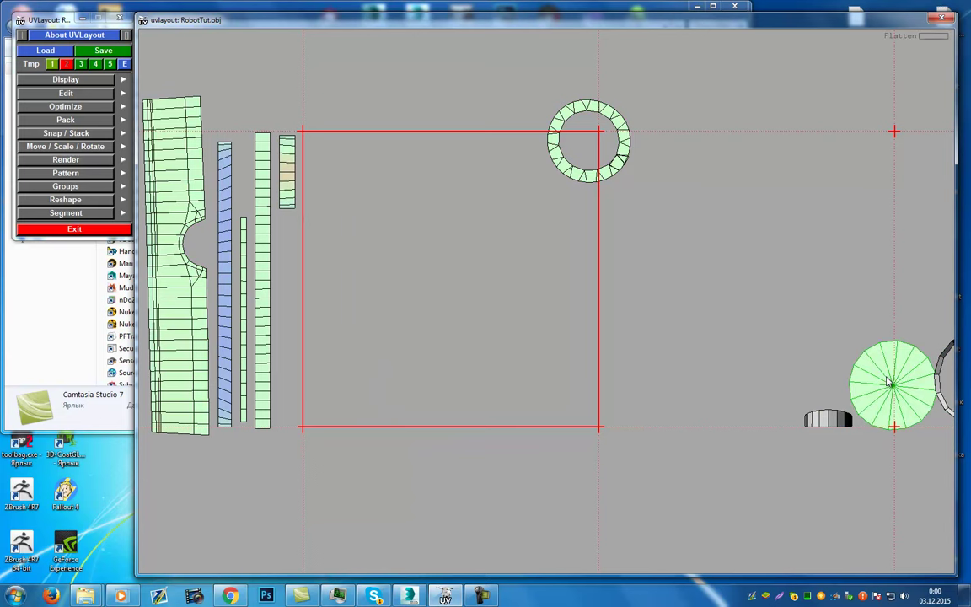
Place the flattened disc at the UV square's lower corner and straighten the second small band into an upright strip
middle_click_drag(933, 396, 333, 396)
key("f")
middle_click_drag(824, 418, 345, 217)
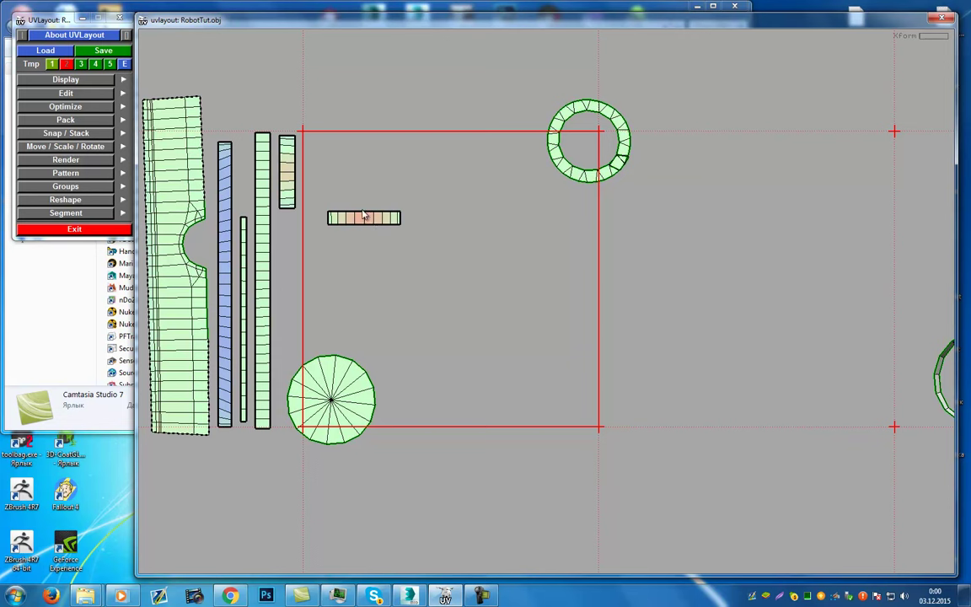
left_click_drag(362, 215, 366, 223)
middle_click_drag(379, 222, 311, 253)
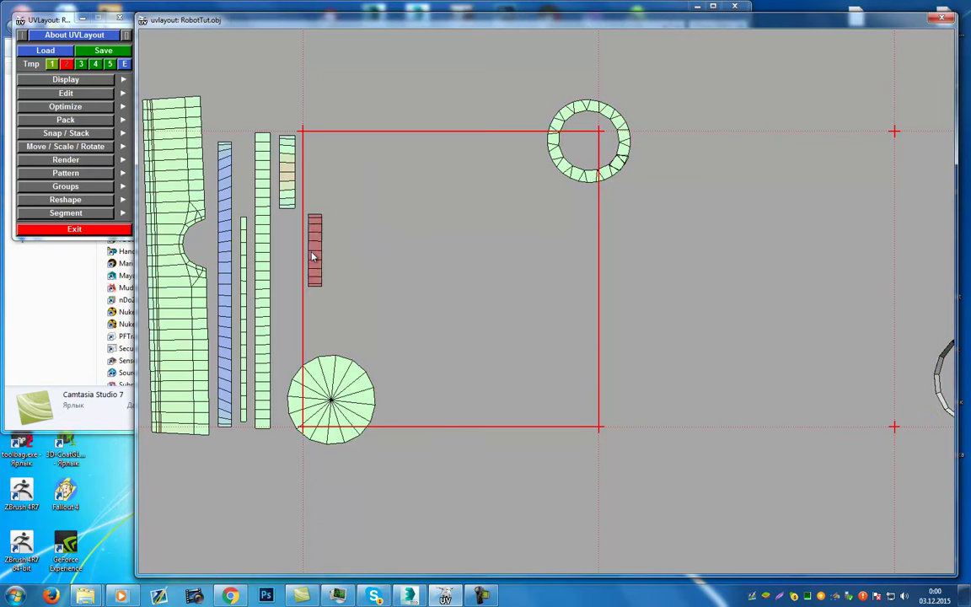
Turn the next long strip shell upright, straighten it and place it on the outer side of the large notched panel
middle_click_drag(418, 272, 622, 278)
right_click_drag(622, 279, 799, 329)
key("r")
middle_click_drag(872, 384, 438, 290)
key("bracketleft")
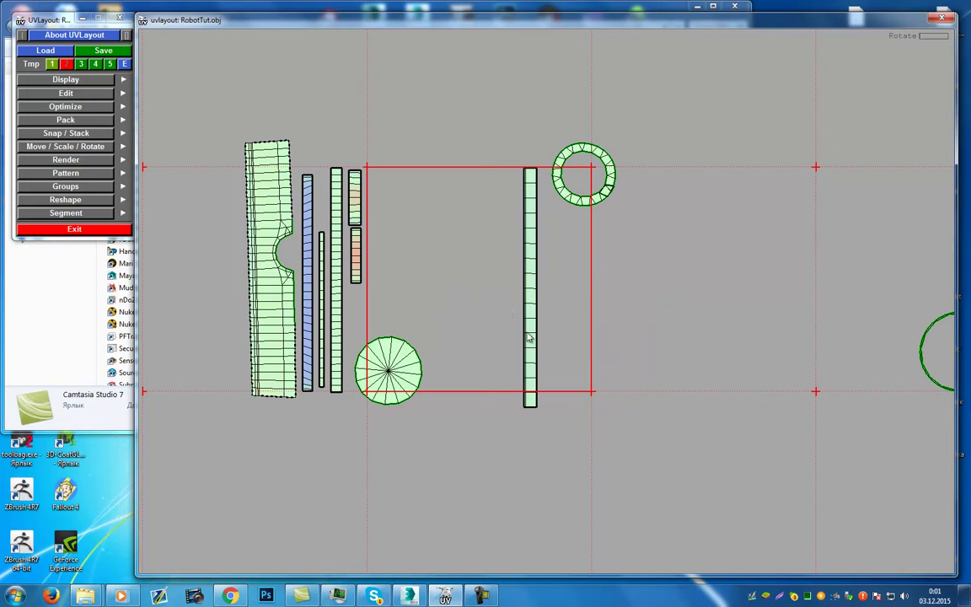
key("f")
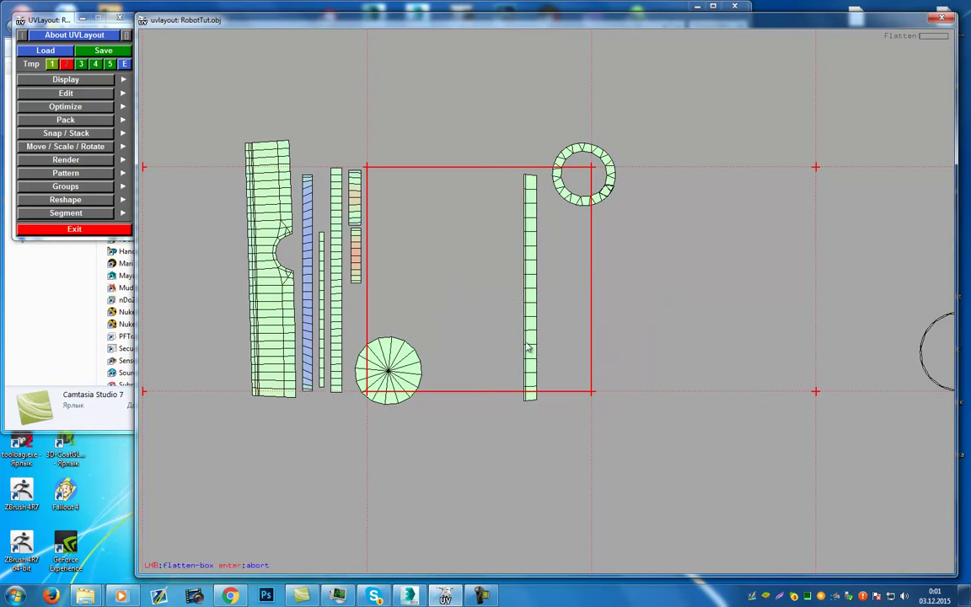
middle_click_drag(529, 348, 390, 310)
middle_click_drag(337, 295, 237, 336)
Flatten the thin ring shell, cut it open near its lower edge and flatten it again into a long strip
middle_click_drag(648, 359, 544, 363)
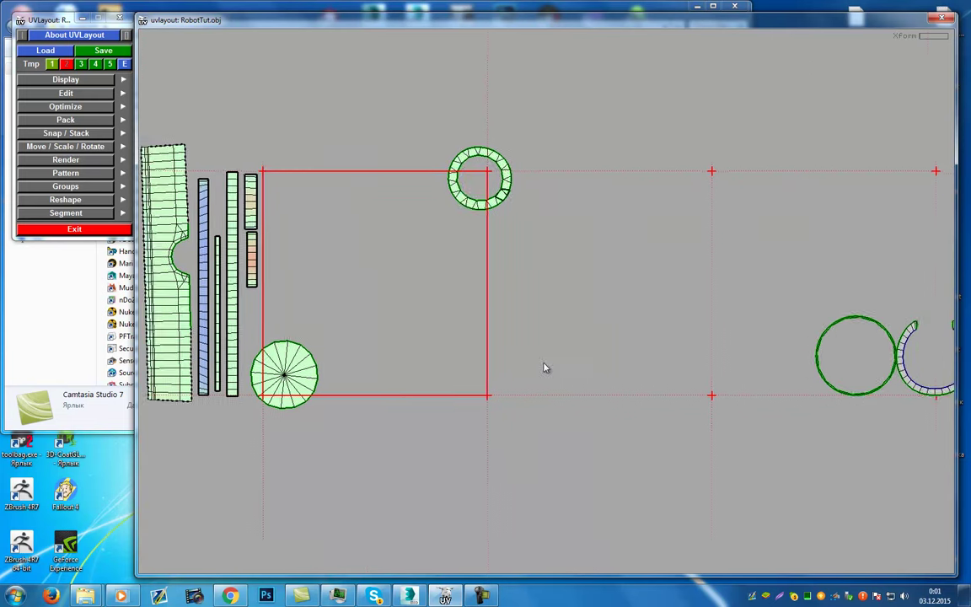
right_click_drag(819, 341, 811, 342)
key("shift+f")
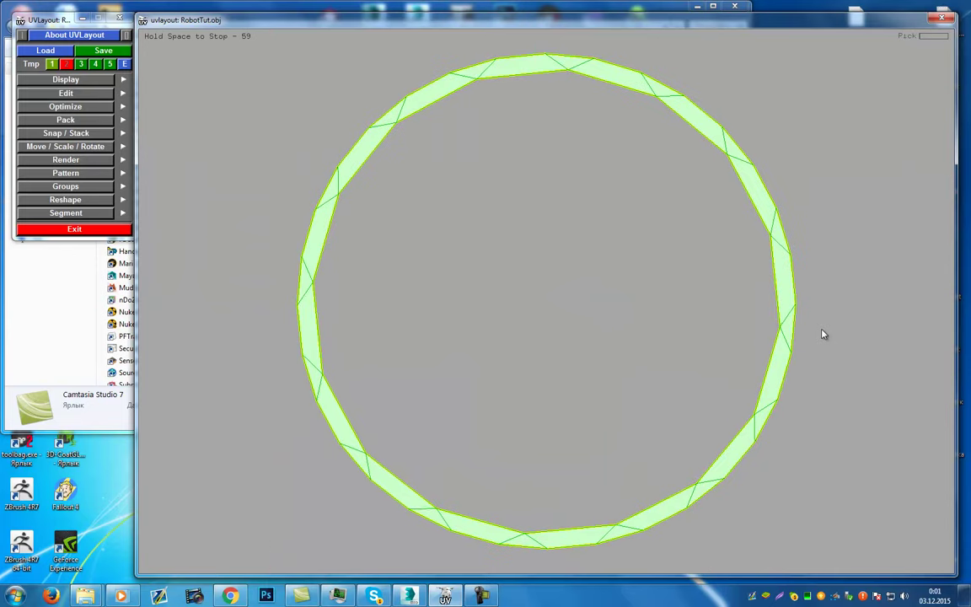
key("space")
key("c")
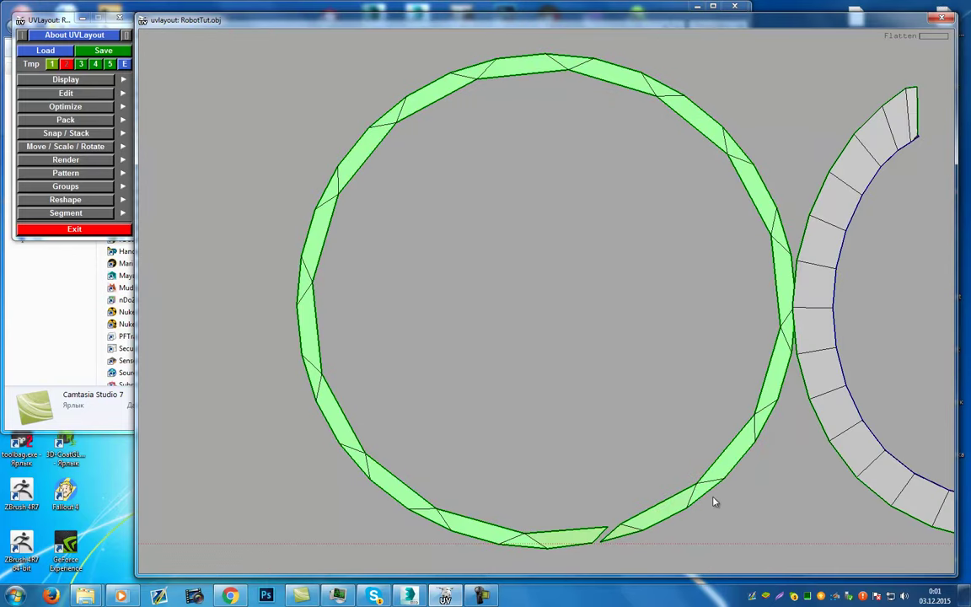
key("f")
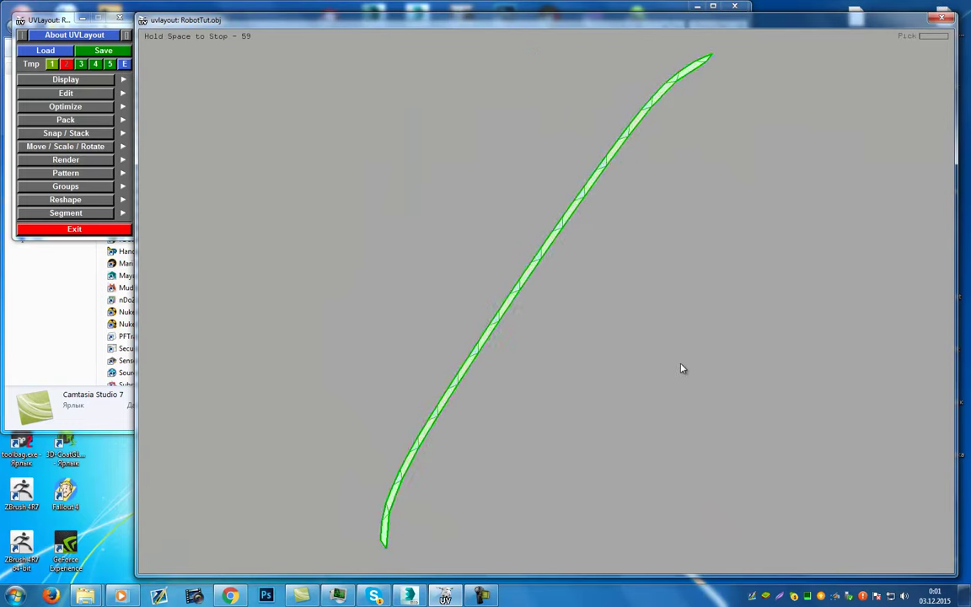
key("space")
Try to straighten the thin S-curved strip by tagging its long edges and flattening it
key("t")
key("t")
key("f")
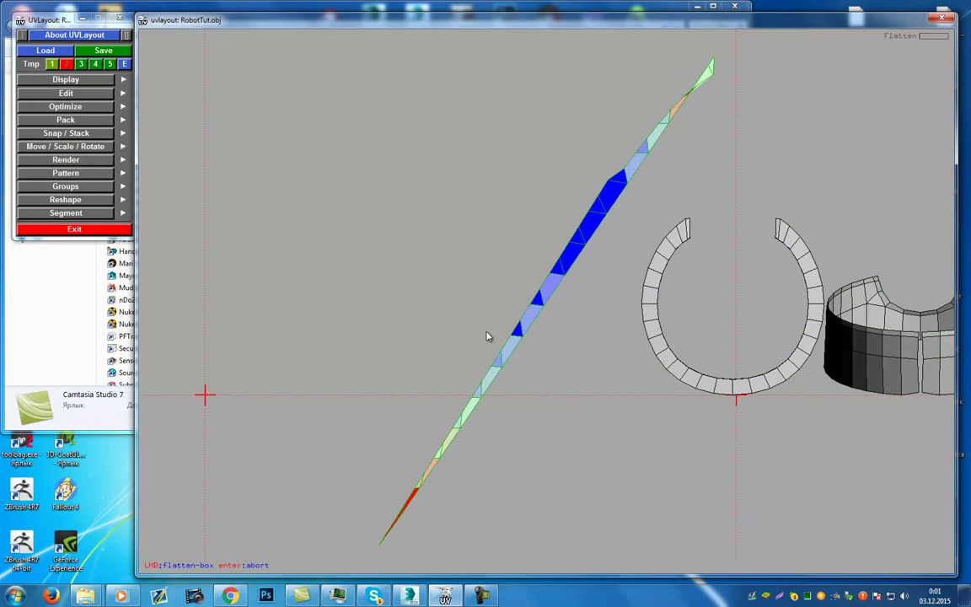
key("f")
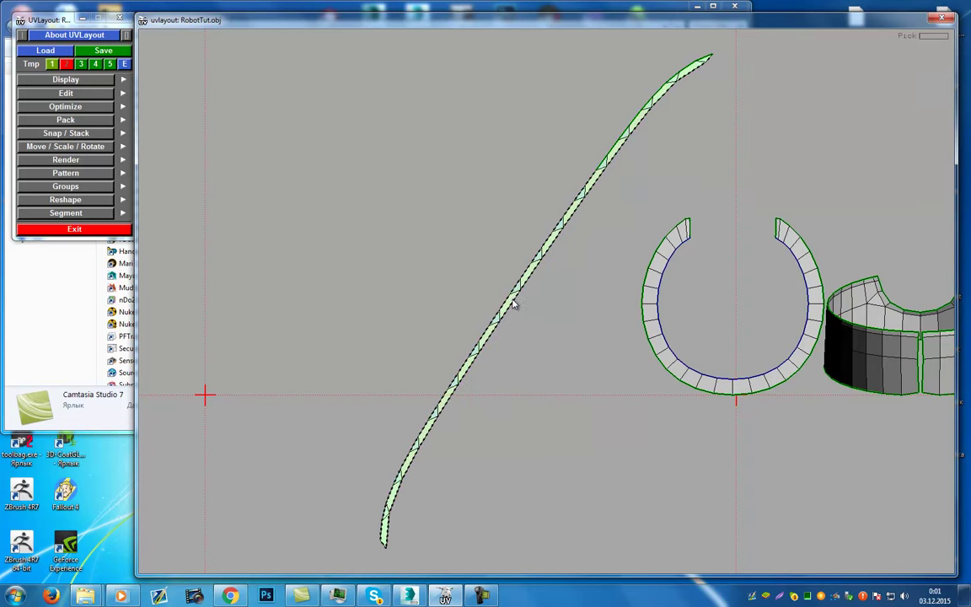
key("t")
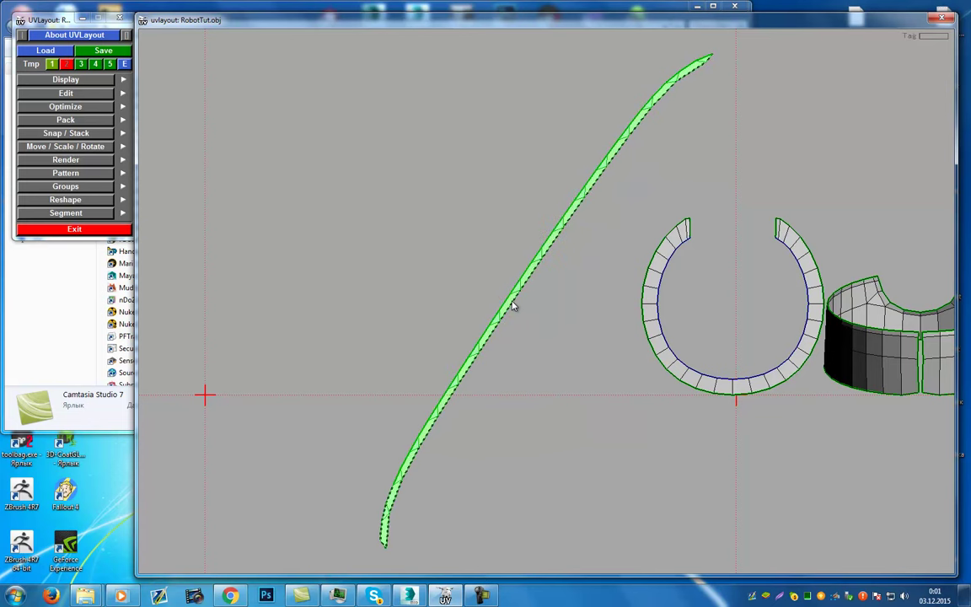
key("f")
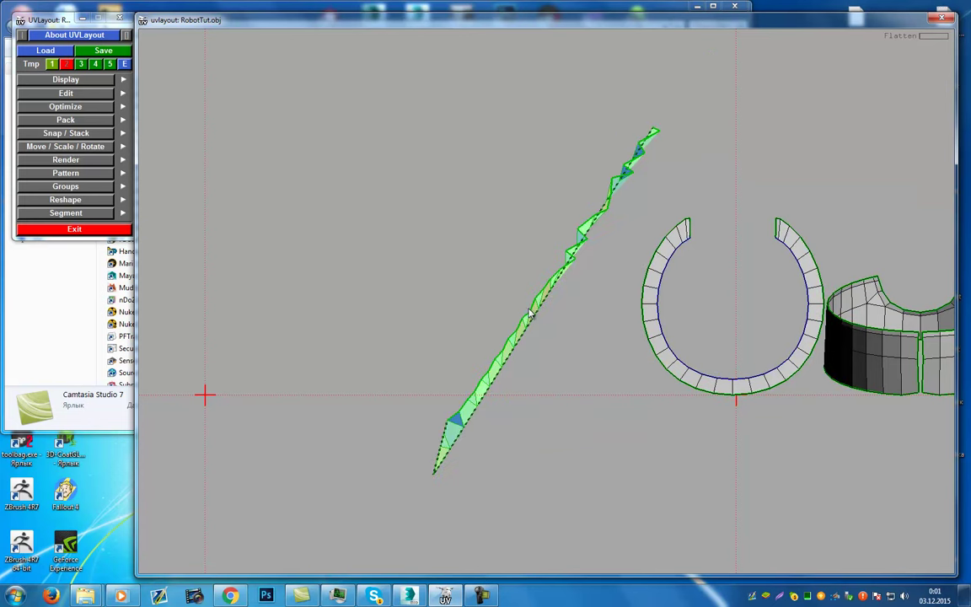
key("shift+f")
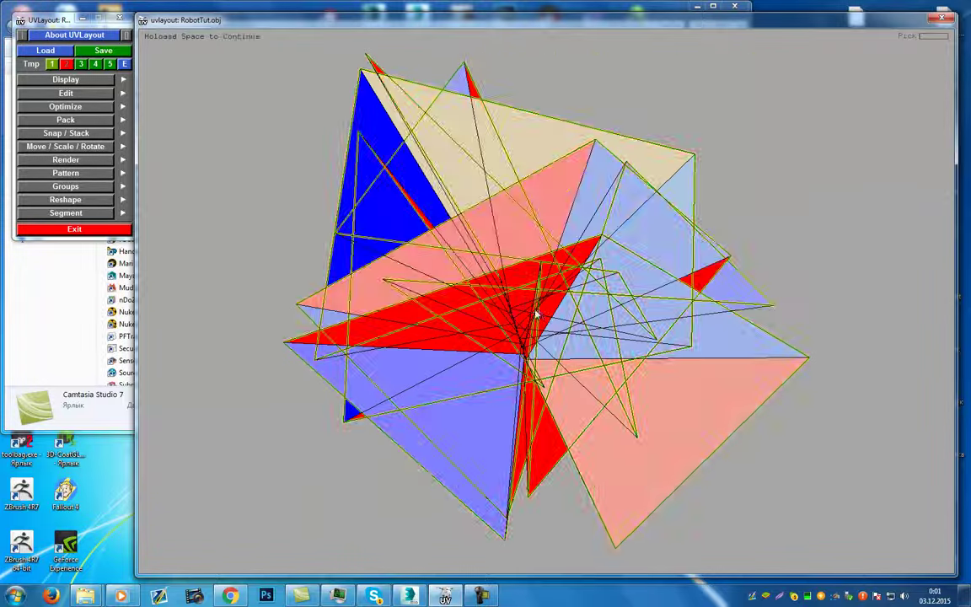
Try marking two points on the thin curved strip to control how it flattens
right_click_drag(473, 259, 504, 46)
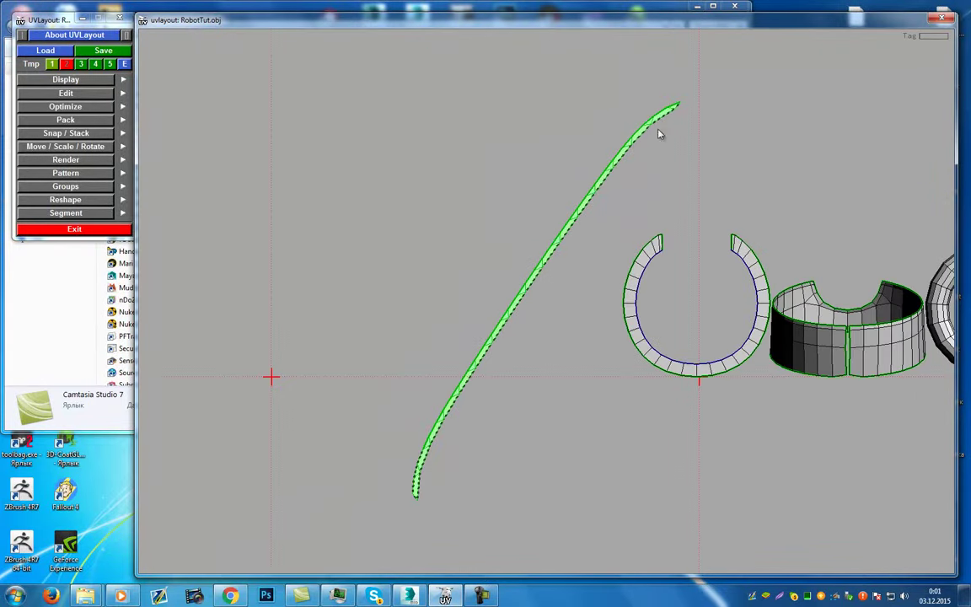
right_click_drag(658, 119, 636, 169)
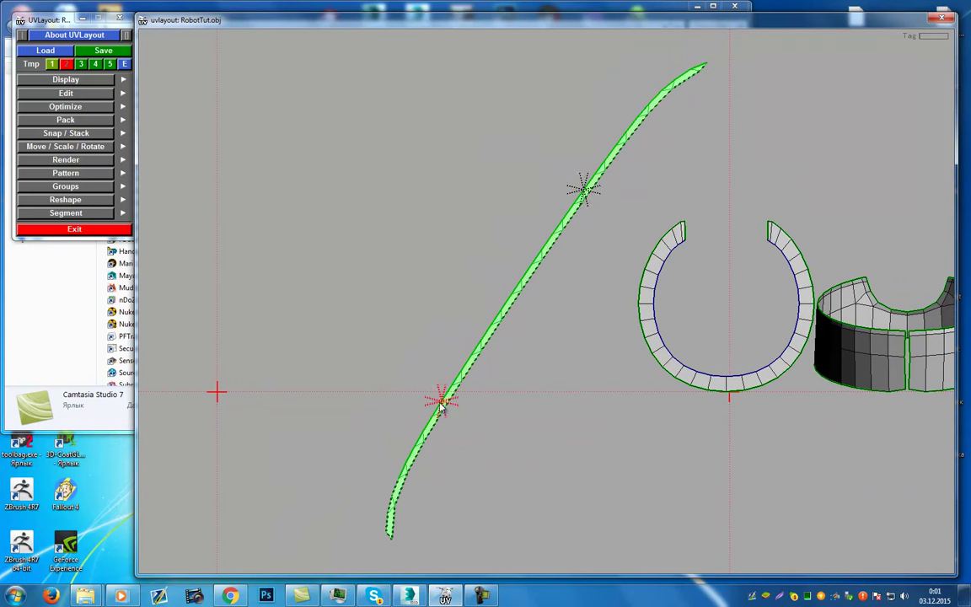
key("f")
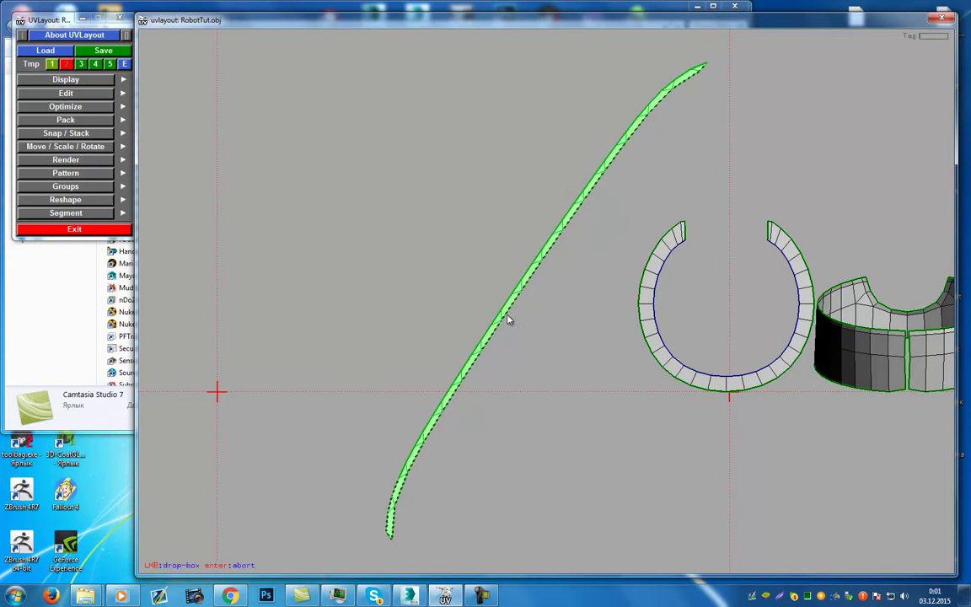
left_click_drag(551, 369, 514, 202)
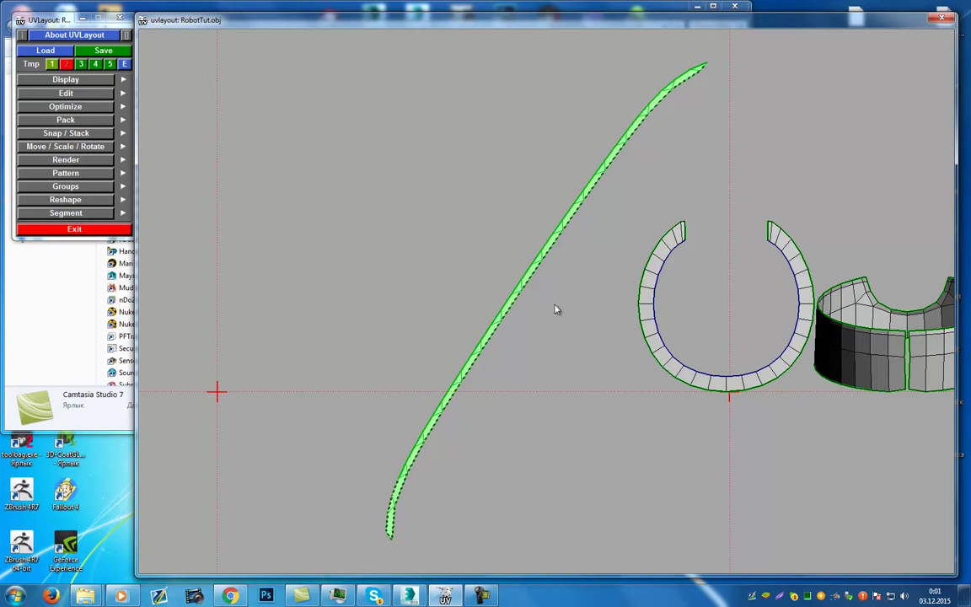
Turn the C-shaped open ring shell upright and flatten it into a straight strip
right_click_drag(501, 323, 438, 63)
middle_click_drag(534, 284, 269, 140)
key("r")
key("f")
key("f")
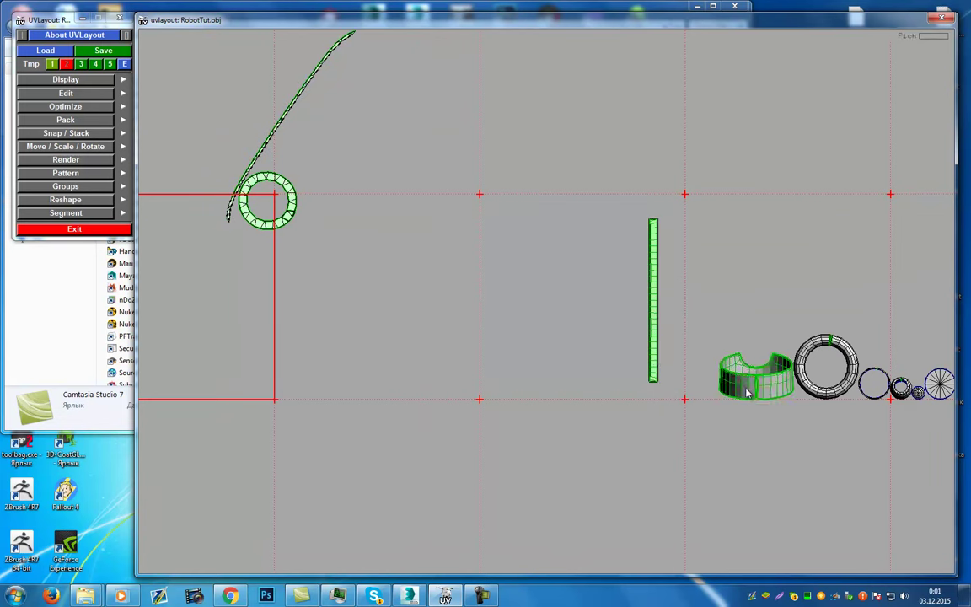
Flatten the notched cylindrical band and place the straightened open-ring strip at the outer end of the strip row
key("shift+f")
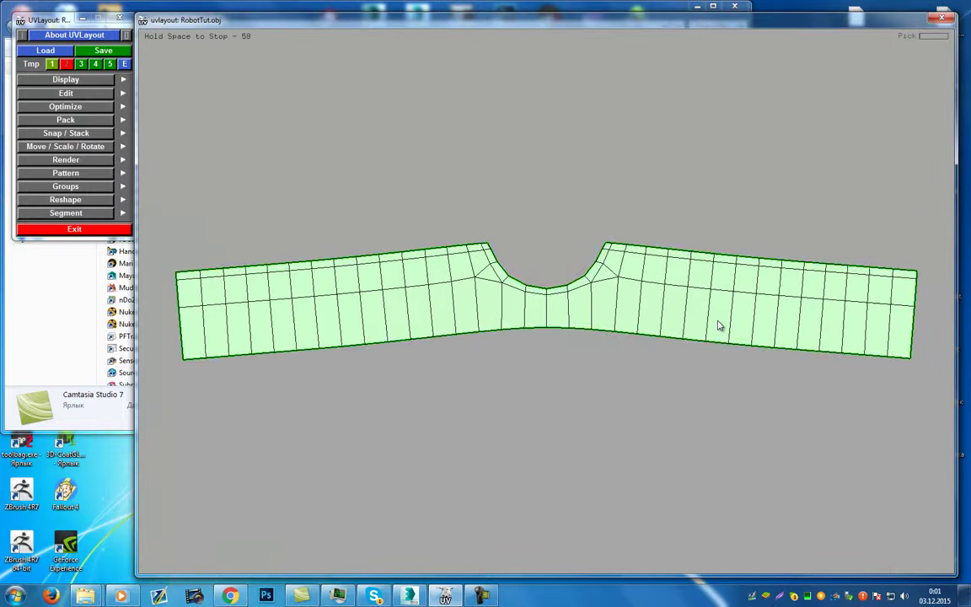
key("space")
right_click_drag(613, 400, 507, 273)
middle_click_drag(507, 274, 652, 360)
right_click_drag(613, 322, 577, 318)
middle_click_drag(578, 317, 144, 317)
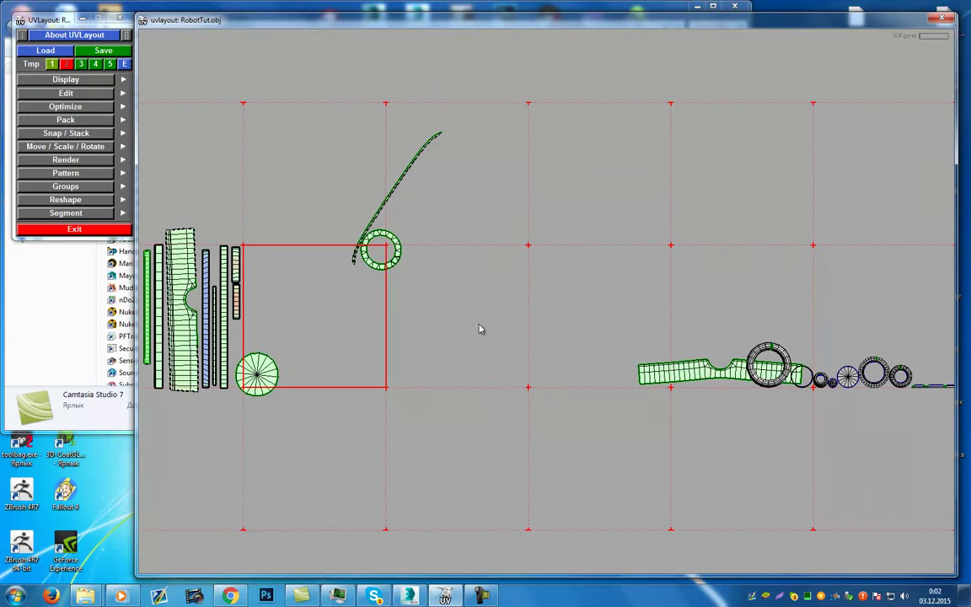
Move the flattened notched panel to the UV square, tag its straight edges and flatten it to straighten them
right_click_drag(620, 366, 632, 371)
middle_click_drag(664, 377, 294, 360)
right_click_drag(295, 359, 367, 485)
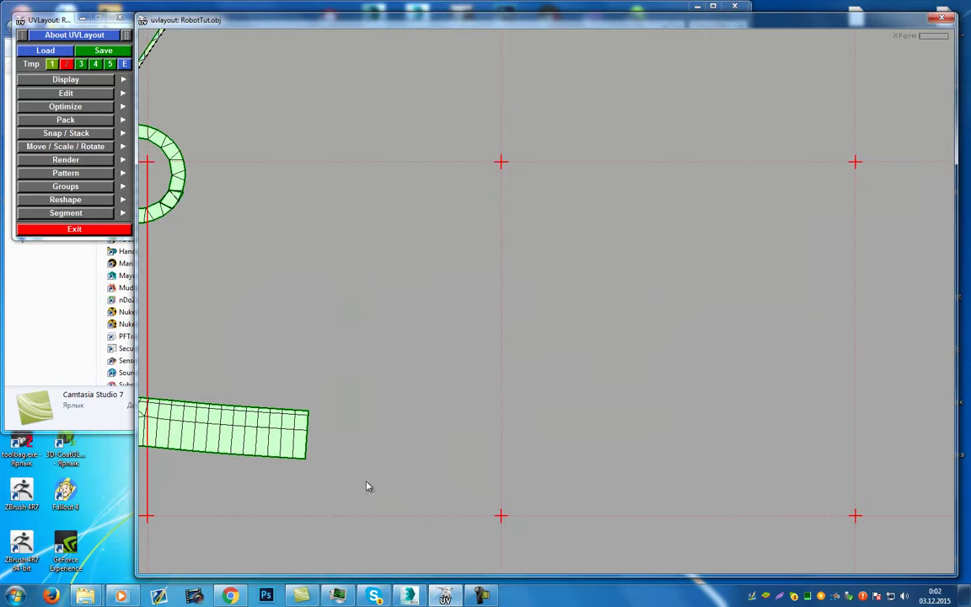
middle_click_drag(192, 408, 599, 325)
right_click_drag(599, 325, 610, 313)
key("t")
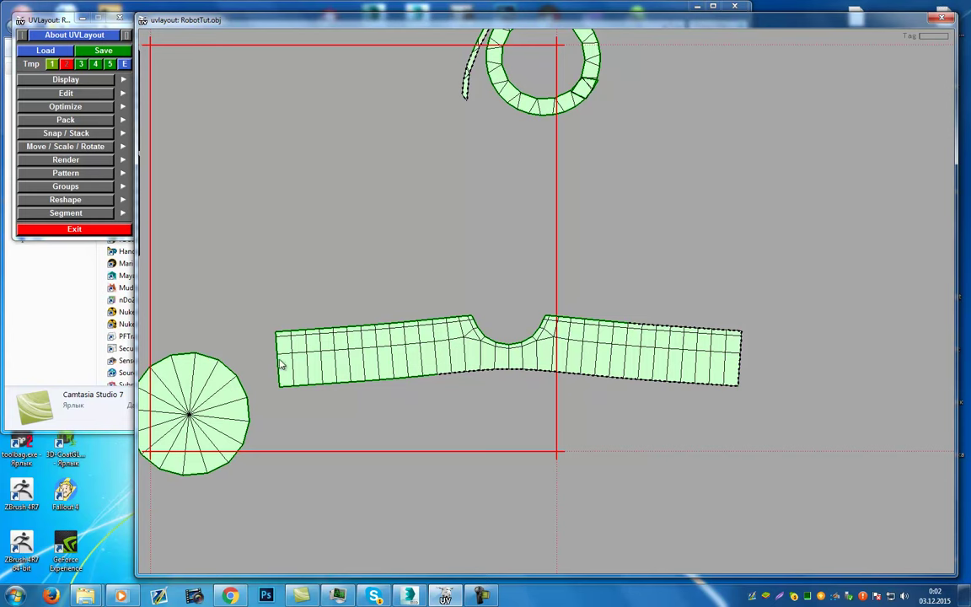
key("f")
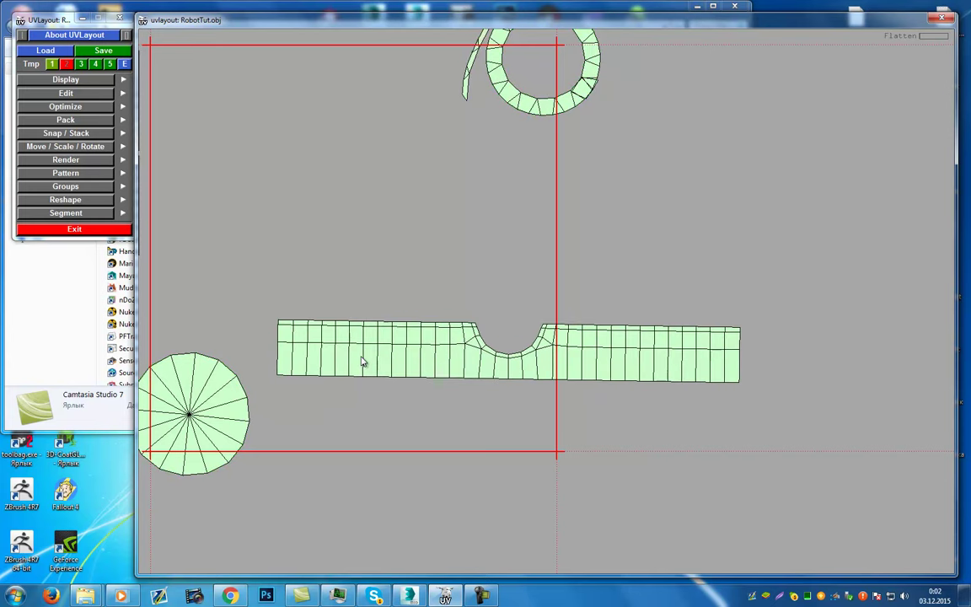
Turn the straightened notched panel upright and place it at the outer end of the strip row
right_click_drag(362, 361, 536, 282)
middle_click_drag(525, 347, 542, 363)
left_click_drag(635, 354, 534, 438)
middle_click_drag(539, 417, 173, 363)
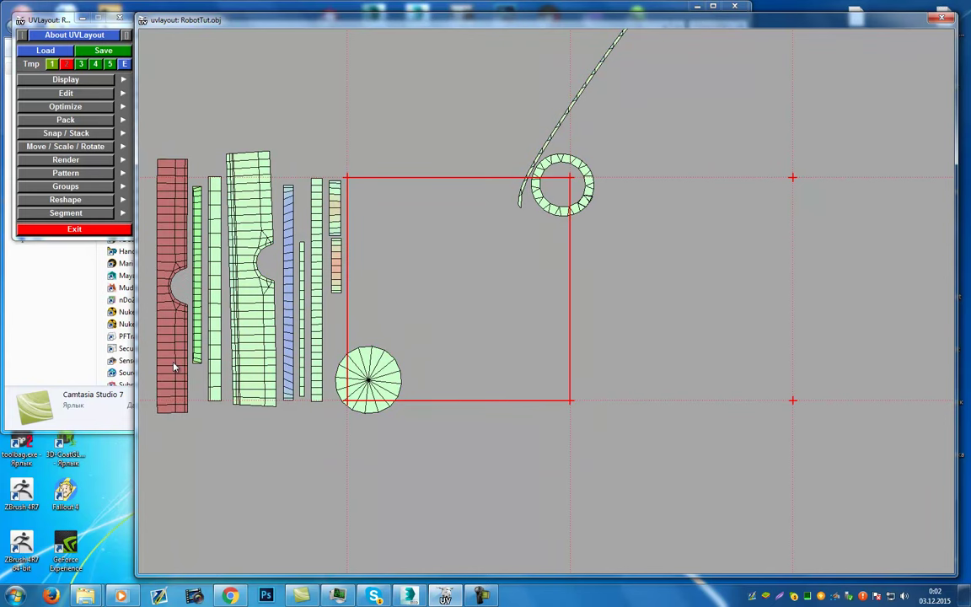
Bring the notched panel back to the UV square, turn it upright and flatten it again to straighten its edges
right_click_drag(172, 363, 159, 371)
middle_click_drag(147, 330, 466, 271)
right_click_drag(466, 271, 481, 332)
key("shift+d")
right_click_drag(836, 322, 739, 211)
middle_click_drag(740, 210, 491, 245)
right_click_drag(550, 292, 535, 360)
key("f")
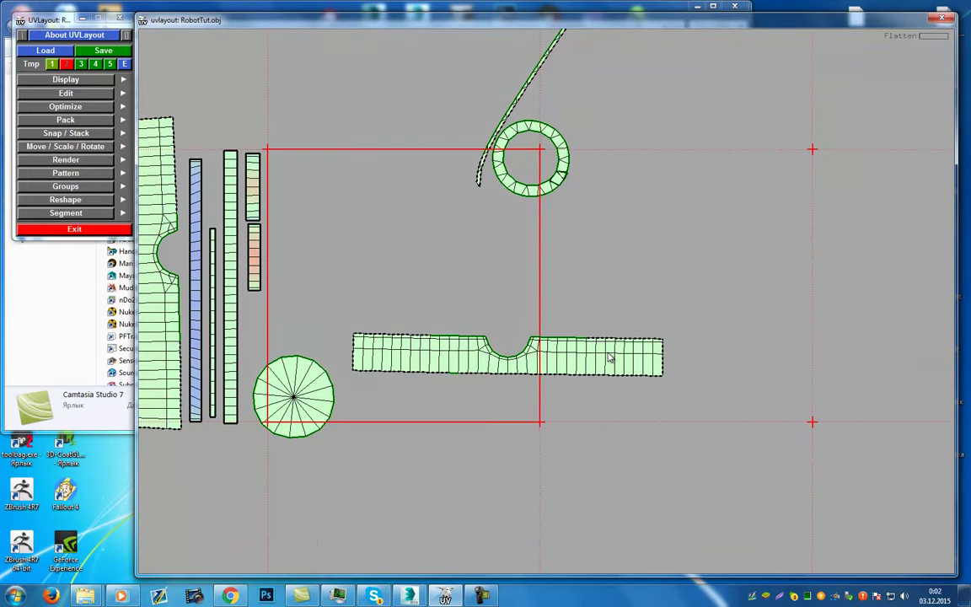
key("6")
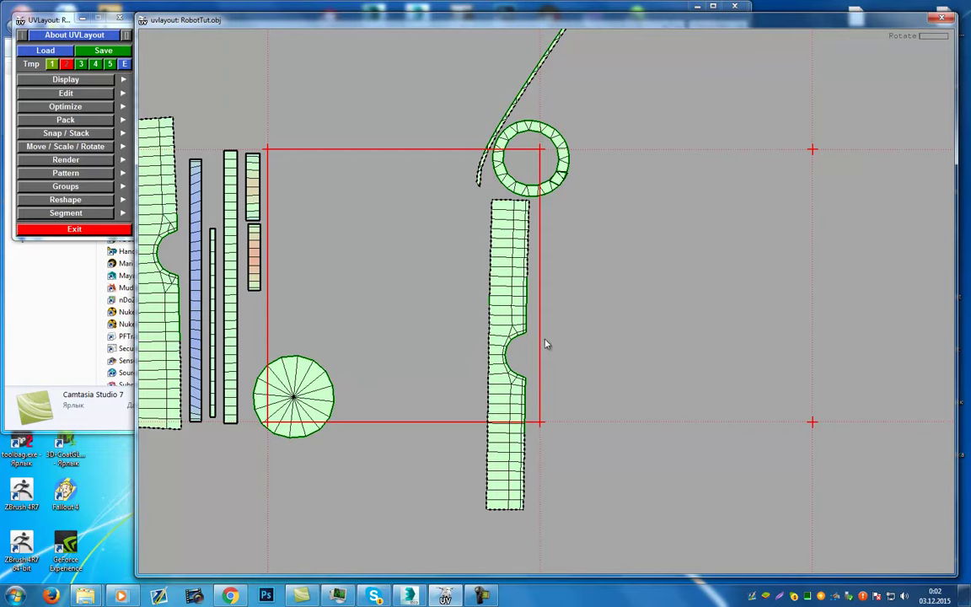
middle_click_drag(545, 343, 553, 264)
right_click_drag(553, 264, 530, 363)
key("f")
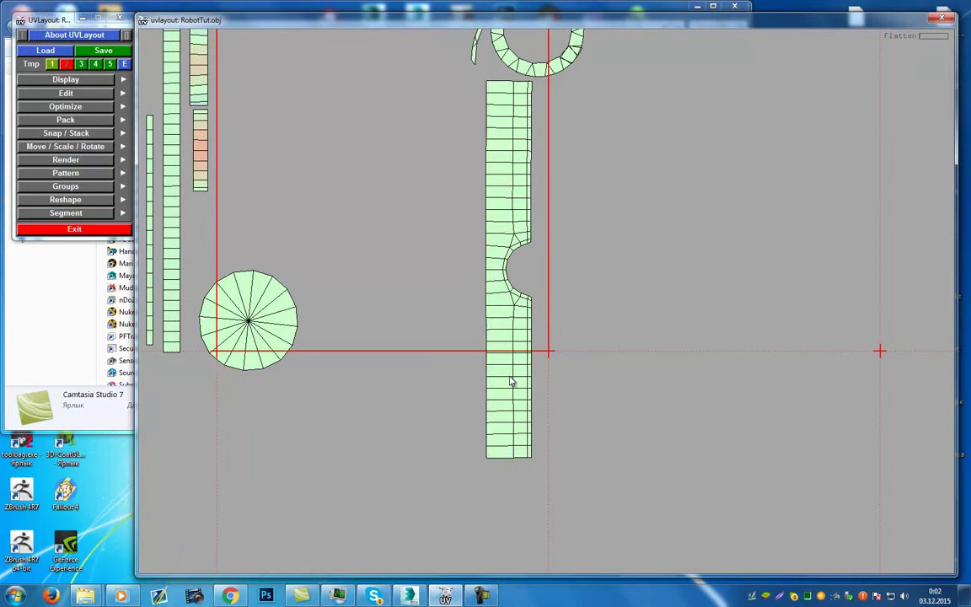
Place the upright notched panel with the finished strips and save the layout to temporary slot 3
right_click_drag(539, 273, 527, 309)
middle_click_drag(527, 310, 550, 335)
middle_click_drag(550, 335, 233, 282)
right_click_drag(489, 278, 337, 232)
middle_click_drag(337, 231, 213, 228)
left_click(81, 67)
left_click(81, 65)
Straighten the thick ring's unwrapped multi-column strip upright and move it into the UV square
middle_click_drag(872, 306, 784, 339)
key("r")
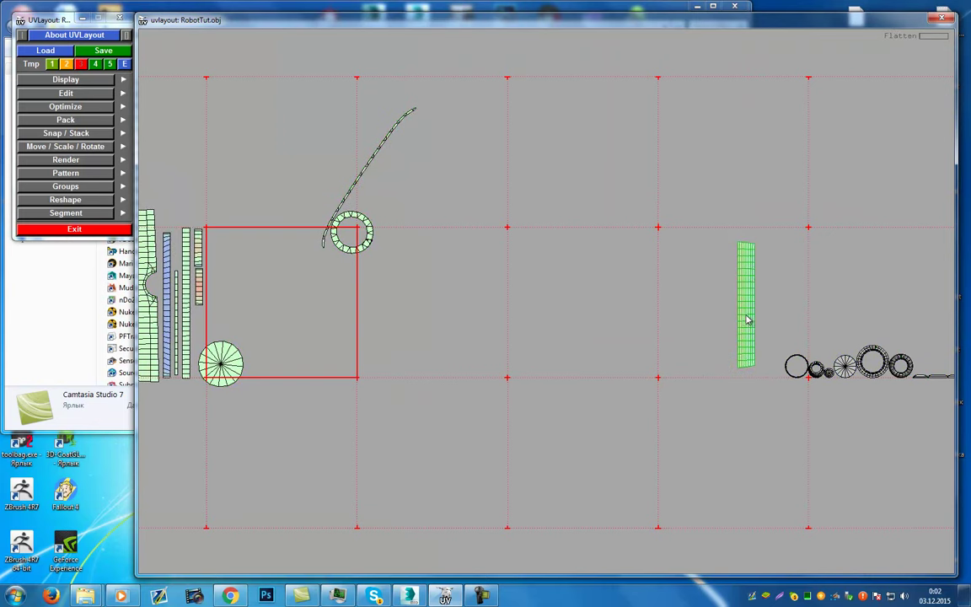
middle_click_drag(747, 314, 278, 307)
right_click_drag(277, 306, 275, 346)
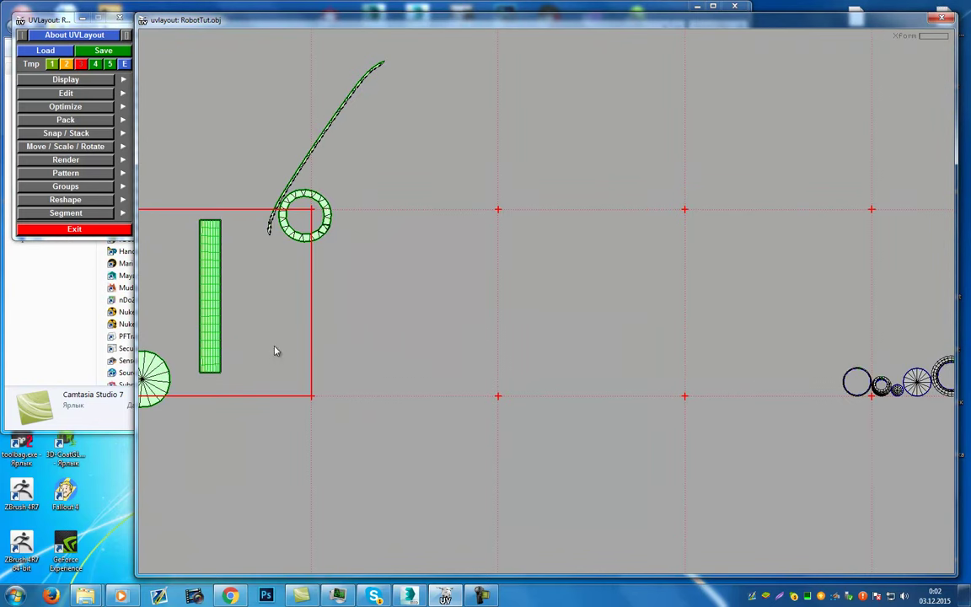
Move the straightened multi-column strip out of the UV square towards the row of finished strips
middle_click_drag(274, 346, 721, 371)
middle_click_drag(667, 351, 402, 324)
key("f")
key("3")
left_click_drag(547, 319, 652, 339)
key("u")
middle_click_drag(647, 310, 248, 295)
scroll(620, 353, "down", 1)
Turn the next circular band shell upright and flatten it into a curved strip
middle_click_drag(849, 329, 615, 333)
right_click_drag(616, 333, 631, 348)
middle_click_drag(695, 397, 444, 245)
right_click_drag(444, 245, 602, 566)
middle_click_drag(165, 154, 544, 318)
key("r")
key("space+f")
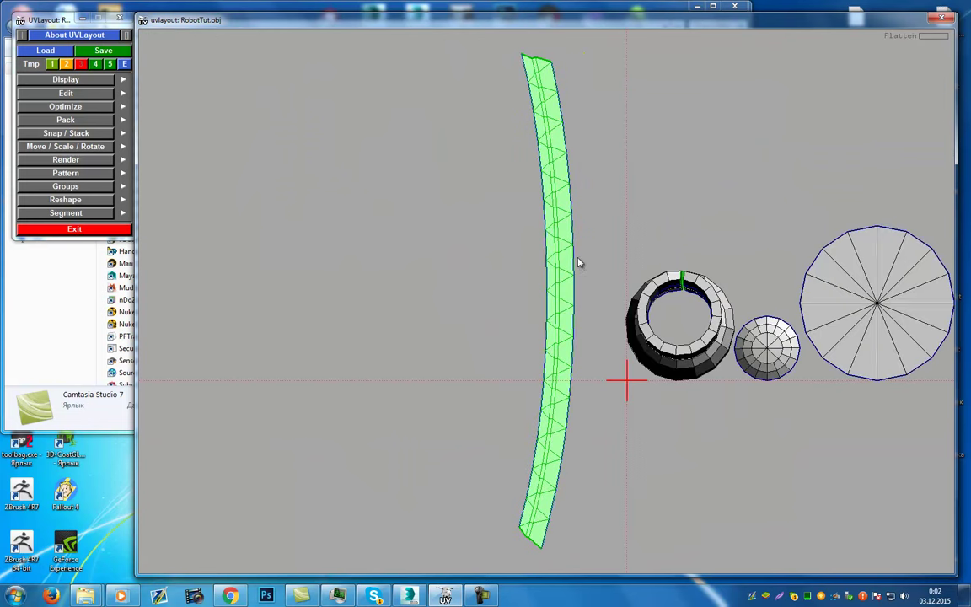
Try to straighten the curved strip by tagging its outer edges and flattening it
key("t")
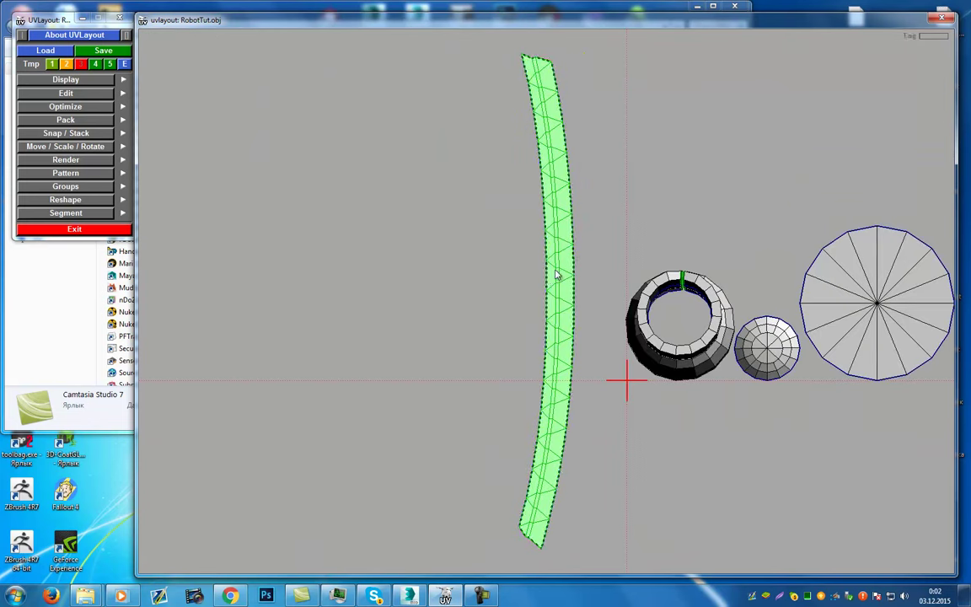
key("f")
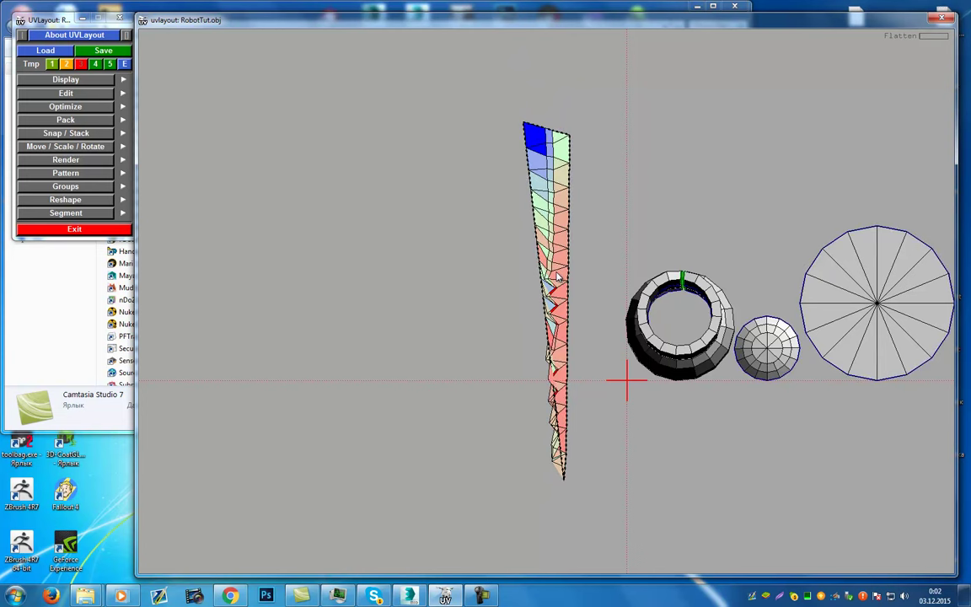
key("ctrl+z")
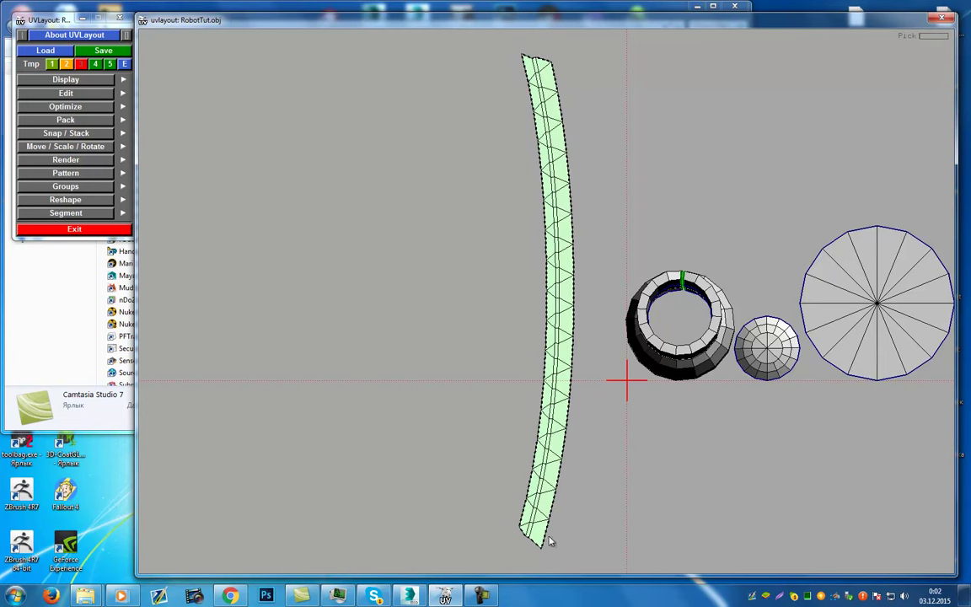
key("g")
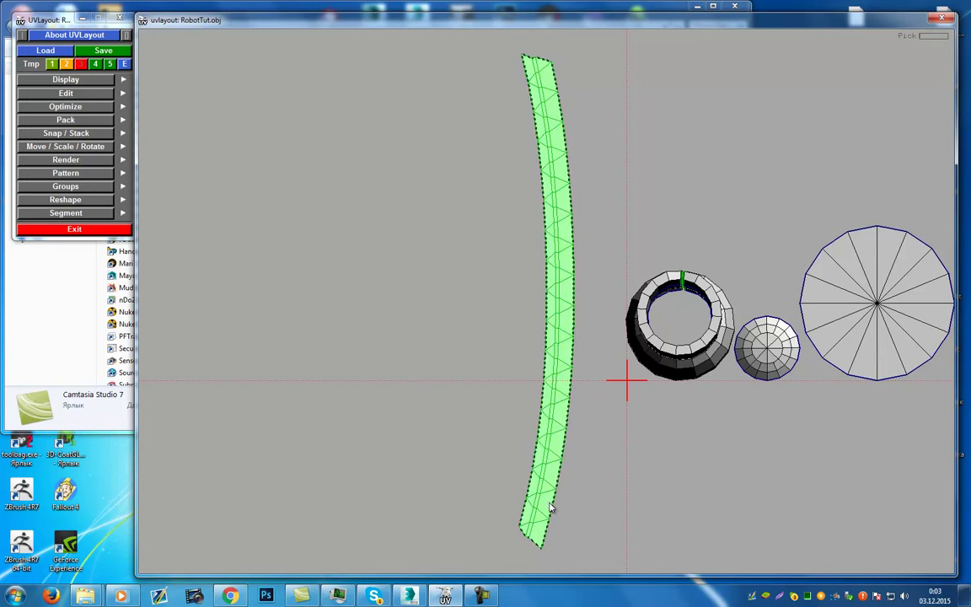
key("f")
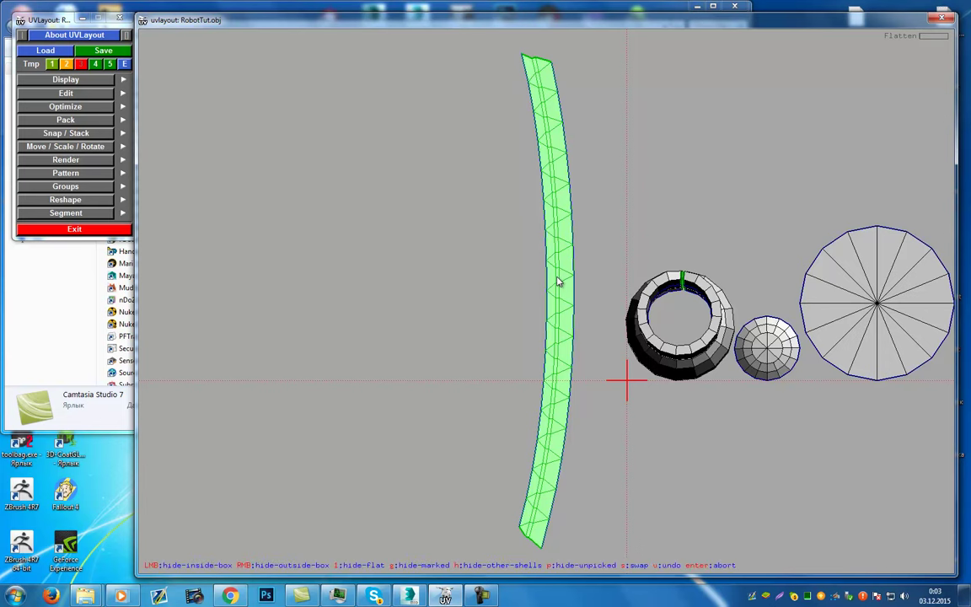
Tag a narrow central edge loop along the curved strip and flatten it to straighten the middle section
scroll(560, 284, "up", 3)
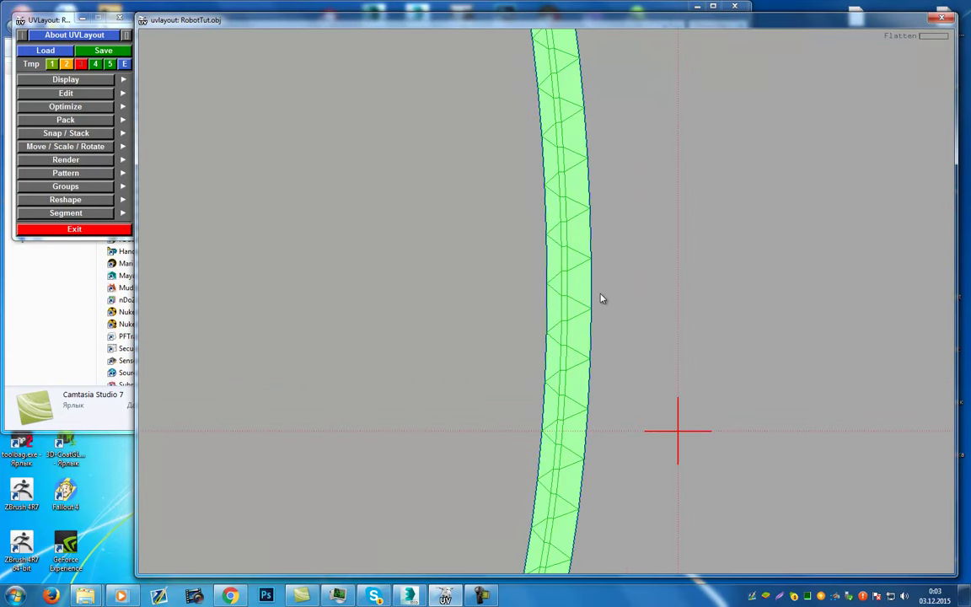
right_click_drag(601, 298, 591, 251)
key("t")
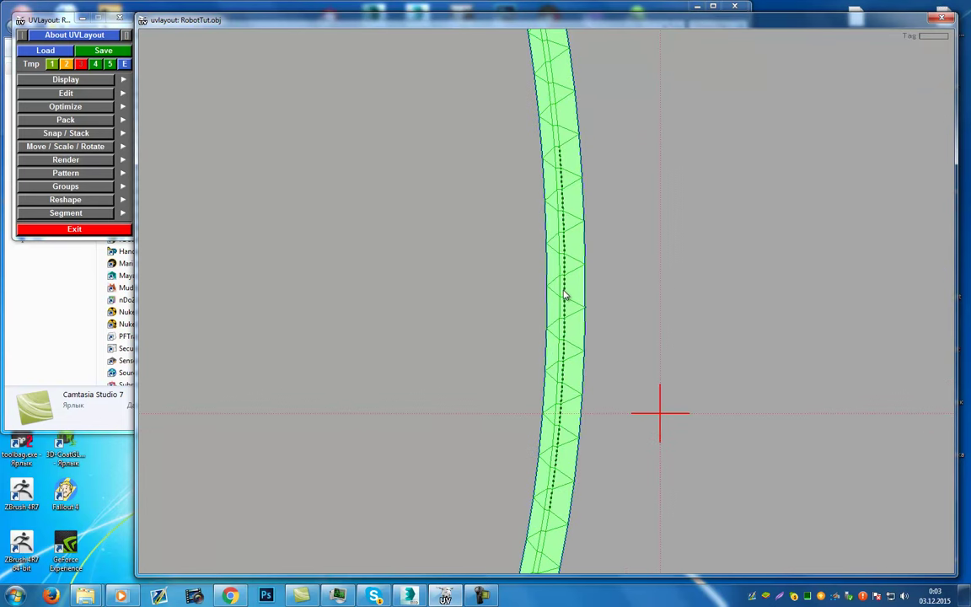
key("f")
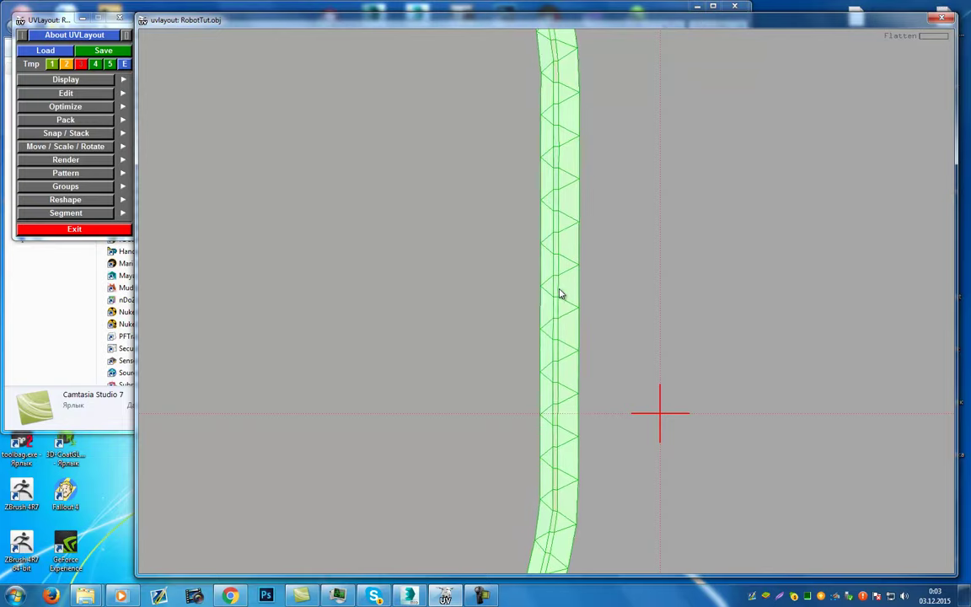
Extend both tagged central loops to the ends of the strip and flatten it straight along its full length
middle_click_drag(538, 491, 514, 363)
key("c")
middle_click_drag(525, 179, 494, 537)
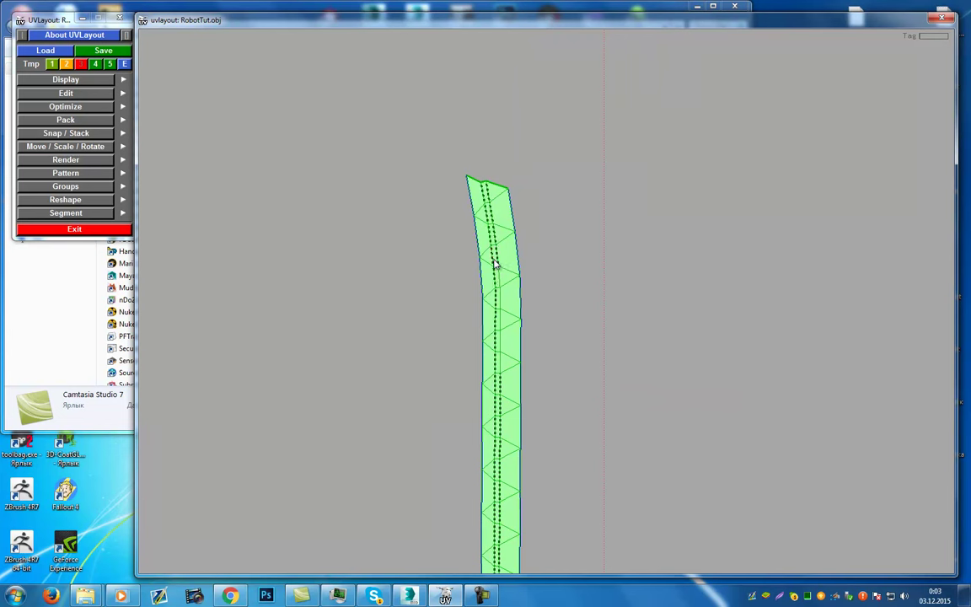
key("f")
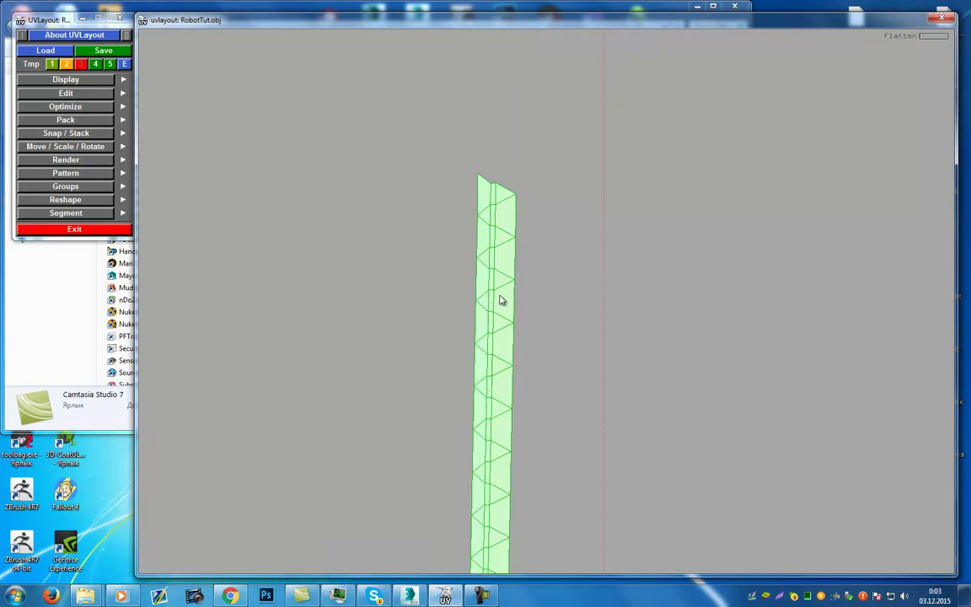
Bring the hidden shells back into view beside the straightened narrow strip
middle_click_drag(530, 335, 520, 276)
right_click_drag(519, 275, 608, 552)
key("b")
key("Return")
right_click_drag(536, 291, 550, 591)
right_click_drag(499, 291, 528, 166)
key("3")
key("1")
right_click_drag(511, 321, 538, 85)
key("3")
key("1")
key("3")
key("1")
key("3")
right_click_drag(559, 228, 490, 10)
key("2")
key("3")
key("1")
key("2")
key("3")
key("2")
key("1")
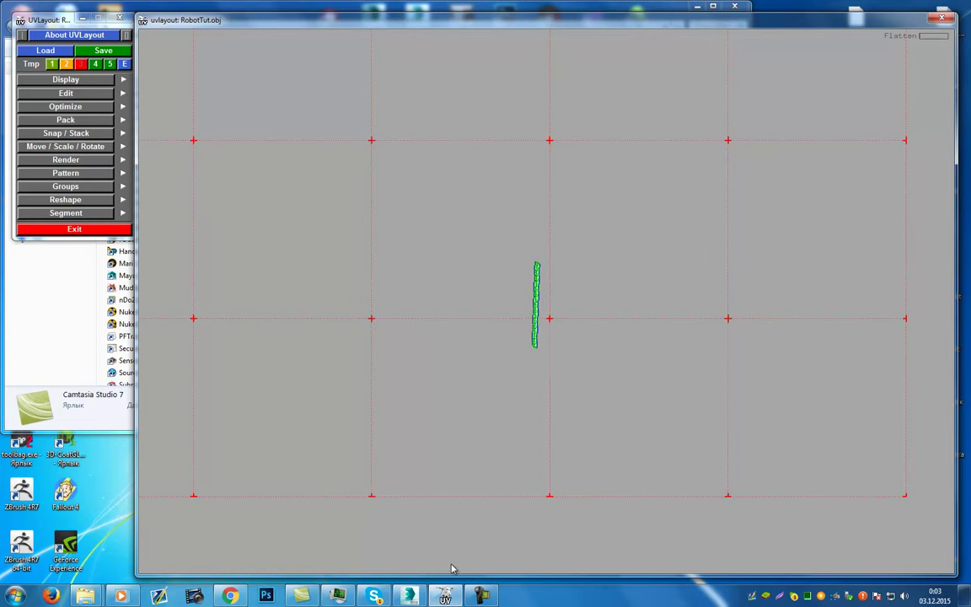
left_click(914, 541)
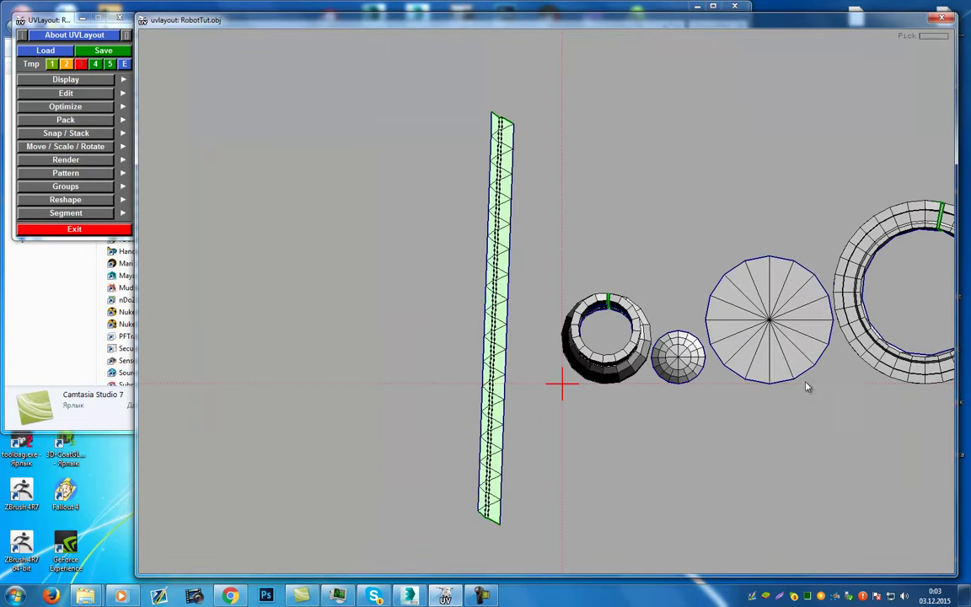
Turn the straightened narrow strip upright and move it through the UV square towards the row of finished strips
right_click_drag(807, 387, 683, 195)
middle_click_drag(683, 196, 498, 189)
right_click_drag(498, 189, 466, 255)
middle_click_drag(466, 255, 498, 288)
right_click_drag(498, 288, 436, 196)
middle_click_drag(542, 247, 790, 340)
right_click_drag(791, 340, 603, 266)
right_click_drag(629, 334, 617, 522)
middle_click_drag(639, 419, 549, 363)
right_click_drag(549, 362, 703, 455)
middle_click_drag(715, 388, 599, 244)
left_click_drag(548, 495, 548, 499)
right_click_drag(548, 499, 487, 261)
middle_click_drag(487, 261, 628, 310)
middle_click_drag(688, 347, 605, 310)
right_click_drag(605, 311, 670, 450)
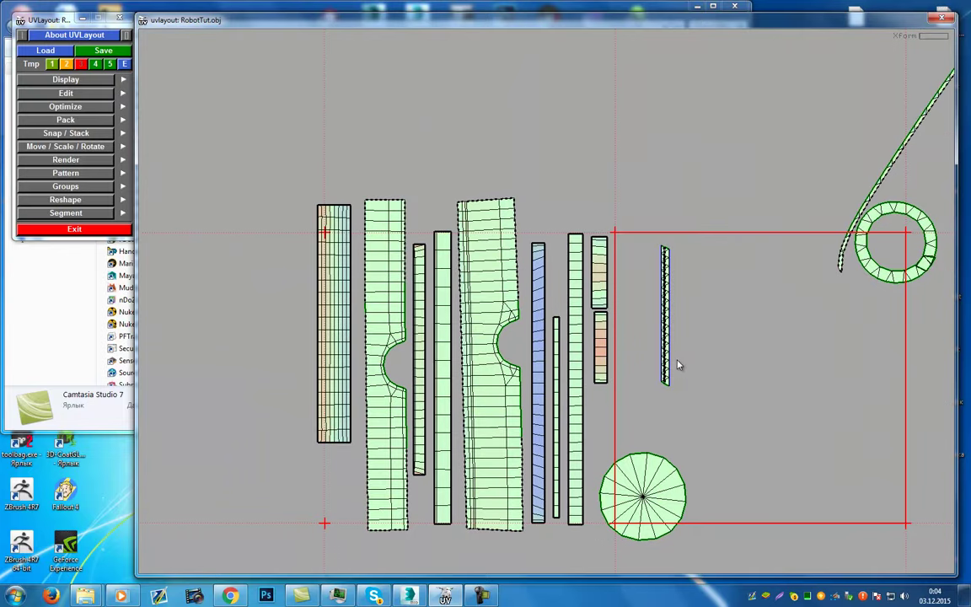
middle_click_drag(665, 329, 308, 286)
Unroll the triangulated ring shell beside the UV square into an open curved strip by flattening it
right_click_drag(923, 198, 927, 145)
middle_click_drag(927, 145, 435, 202)
right_click_drag(435, 311, 423, 169)
middle_click_drag(553, 281, 299, 179)
right_click_drag(424, 201, 539, 305)
middle_click_drag(235, 226, 419, 166)
right_click_drag(419, 166, 503, 299)
middle_click_drag(408, 91, 469, 279)
right_click_drag(469, 279, 549, 438)
right_click_drag(381, 196, 427, 484)
middle_click_drag(347, 289, 357, 303)
right_click_drag(477, 392, 468, 260)
middle_click_drag(468, 259, 520, 226)
middle_click_drag(549, 289, 260, 185)
middle_click_drag(545, 328, 514, 325)
key("shift+f")
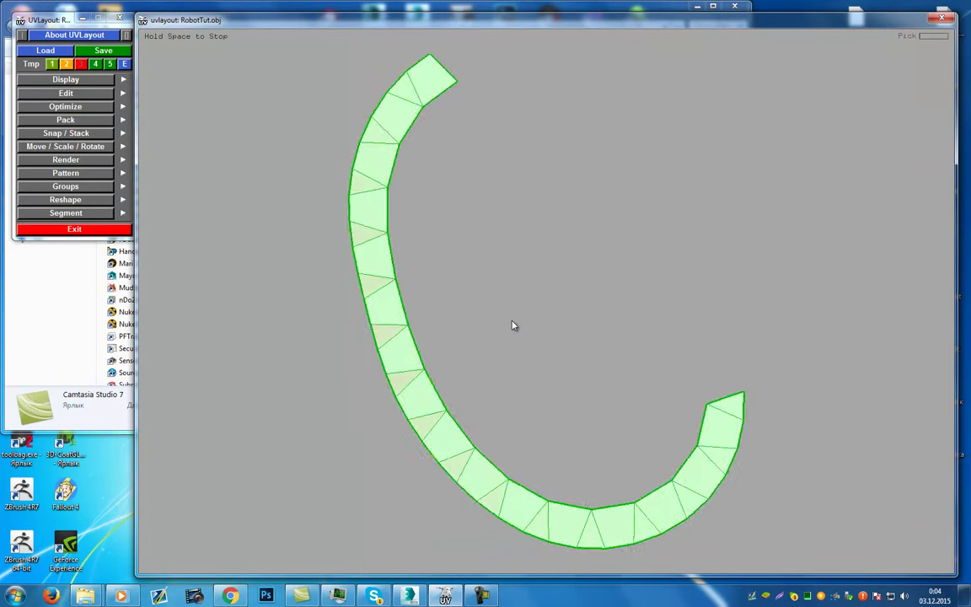
key("space")
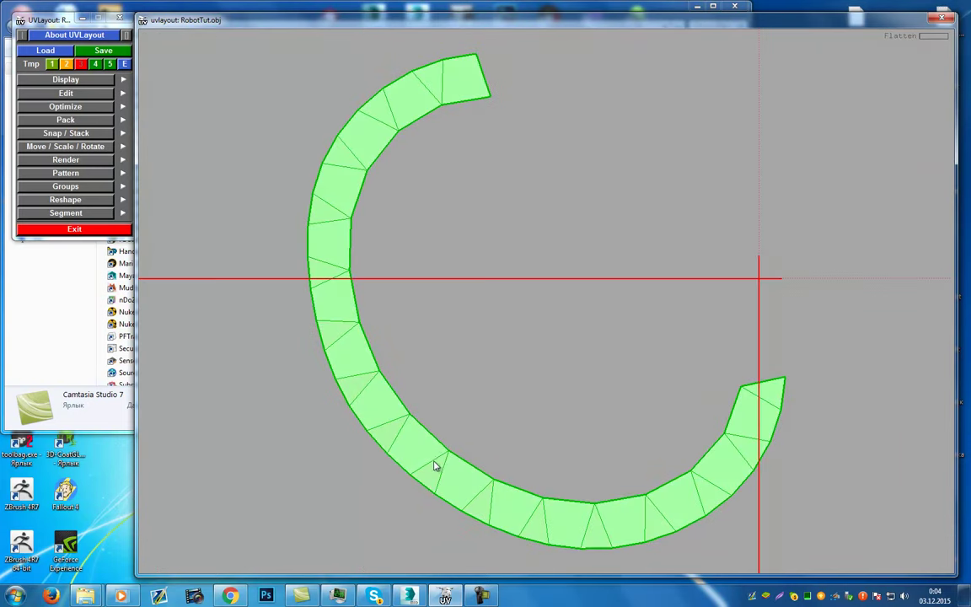
Try to straighten the open ring strip by tagging its inner edge and flattening it
key("t")
key("f")
key("f")
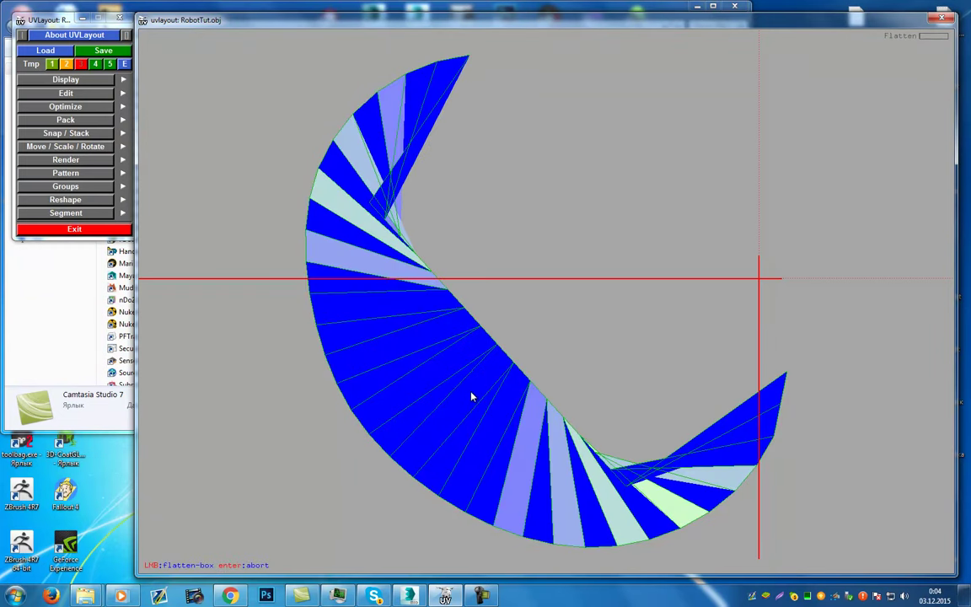
key("shift+f")
key("space")
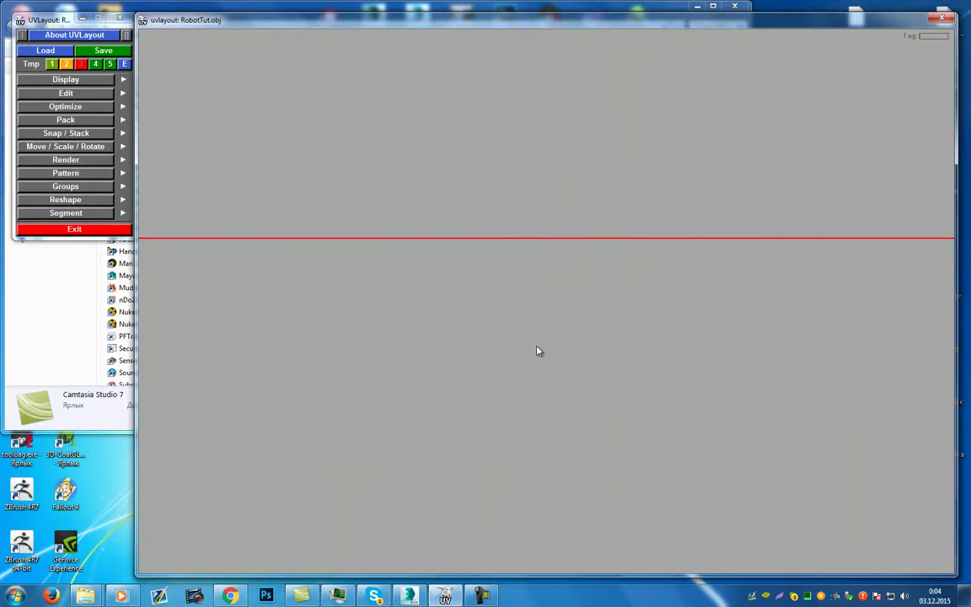
mouse_move(550, 372)
right_mouse_down()
mouse_move(574, 323)
mouse_move(537, 361)
mouse_move(581, 337)
right_mouse_up()
key("ctrl+z")
key("f")
Flatten the protruding shaft's multi-row shell into an open sheet
middle_click_drag(784, 334, 228, 212)
middle_click_drag(447, 280, 230, 200)
middle_click_drag(629, 274, 267, 193)
right_click_drag(267, 192, 167, 203)
middle_click_drag(167, 203, 331, 238)
key("shift+f")
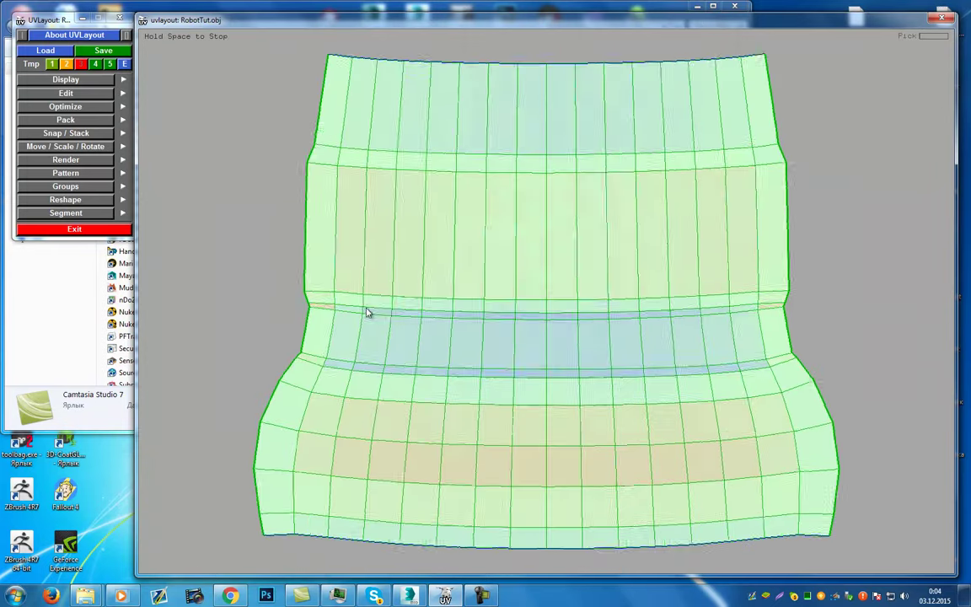
key("space")
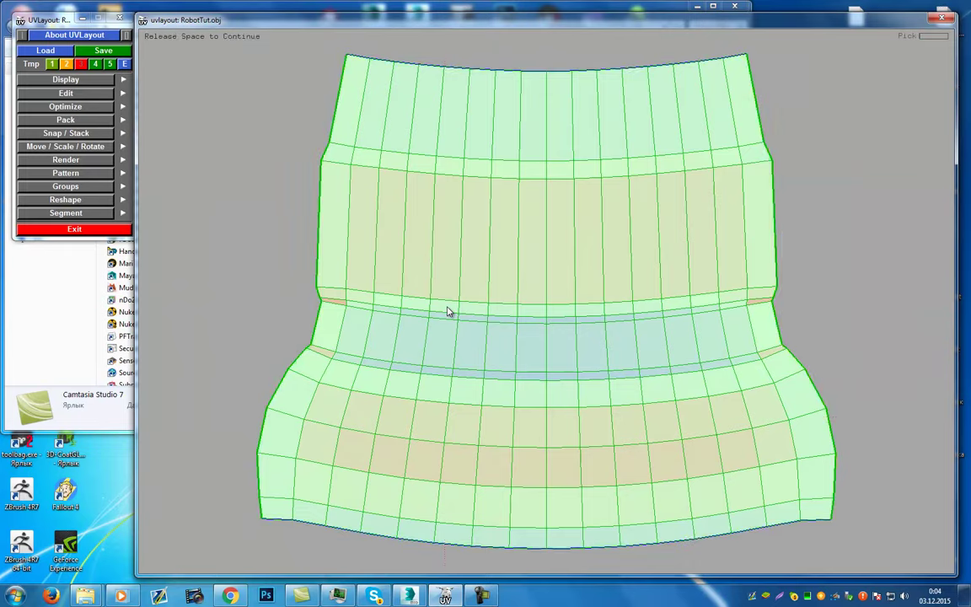
Straighten the shaft's flattened sheet into a rectangle and flatten it again
key("r")
right_click_drag(482, 341, 473, 318)
key("f")
key("f")
key("d")
Examine the checker texture on the shaft and the cylindrical body in the 3D view
mouse_move(538, 296)
left_mouse_down()
mouse_move(555, 285)
mouse_move(543, 316)
left_mouse_up()
right_click_drag(543, 315, 679, 437)
left_click_drag(679, 436, 649, 362)
right_click_drag(649, 366, 681, 406)
left_click_drag(681, 406, 701, 439)
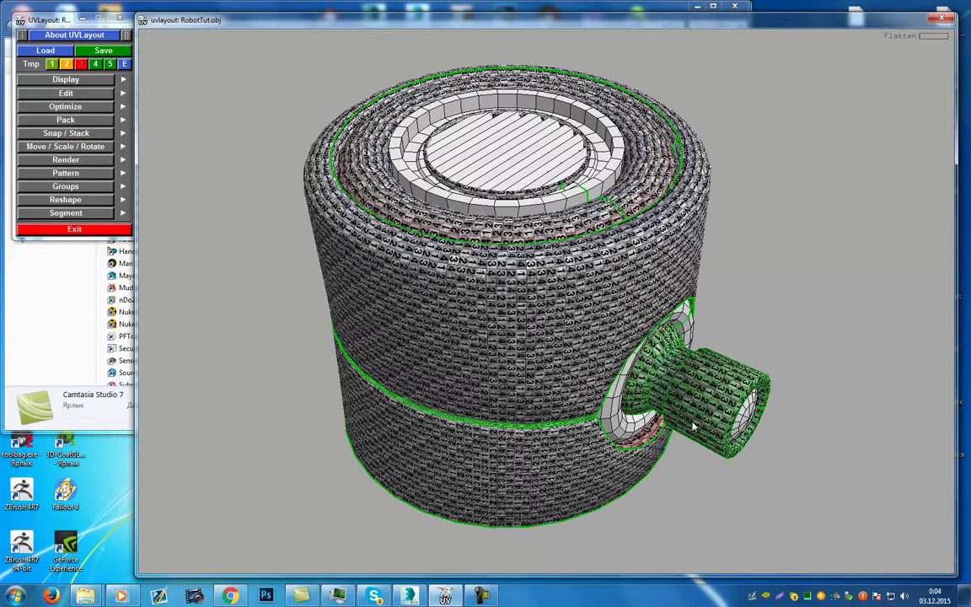
right_click_drag(682, 321, 738, 492)
left_click_drag(738, 493, 693, 442)
Arrange the shaft's flattened shell alongside the finished strips in the UV layout
key("1")
right_click_drag(693, 442, 642, 327)
middle_click_drag(514, 358, 269, 295)
right_click_drag(270, 295, 279, 265)
middle_click_drag(280, 264, 596, 319)
right_click_drag(595, 318, 543, 216)
middle_click_drag(504, 271, 553, 281)
right_click_drag(553, 281, 595, 338)
middle_click_drag(624, 325, 149, 325)
right_click_drag(570, 344, 619, 409)
middle_click_drag(619, 410, 352, 391)
right_click_drag(352, 391, 482, 474)
right_click_drag(379, 371, 505, 531)
middle_click_drag(305, 403, 422, 403)
right_click_drag(320, 354, 367, 416)
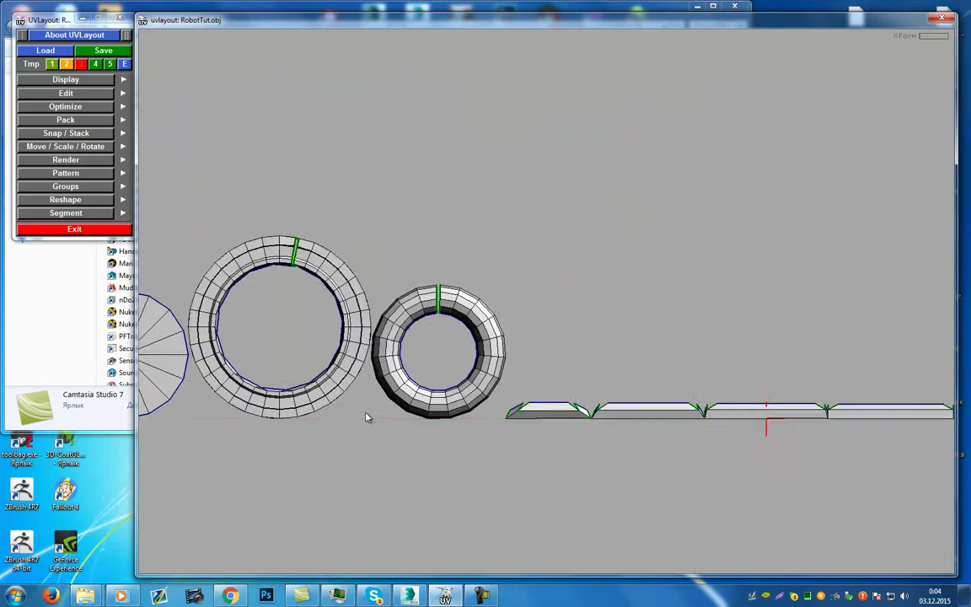
Flatten the small and the large disc shells
middle_click_drag(367, 416, 700, 411)
key("f")
key("f")
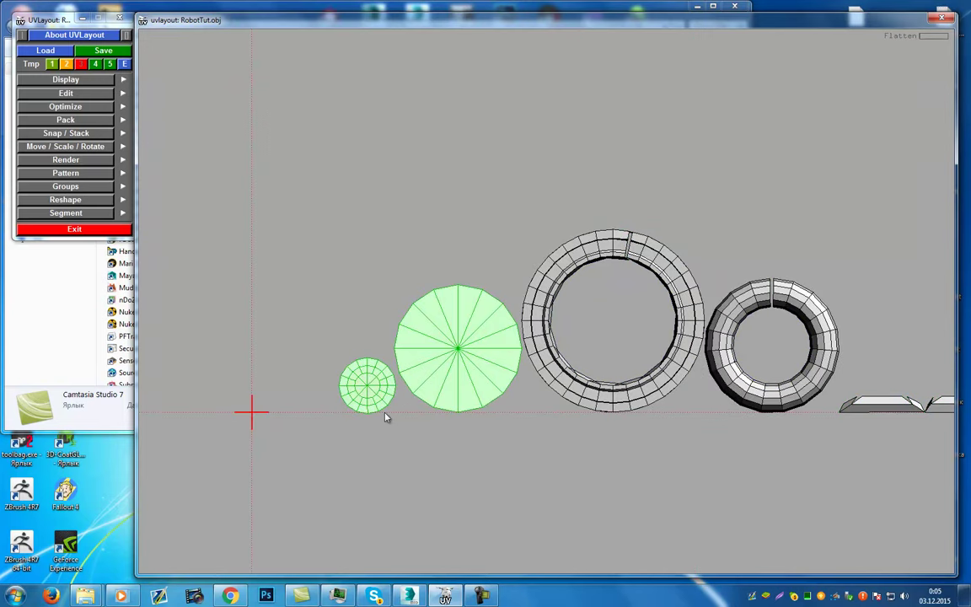
Flatten the large ring shell next to the discs into a wide curved strip
key("f")
key("r")
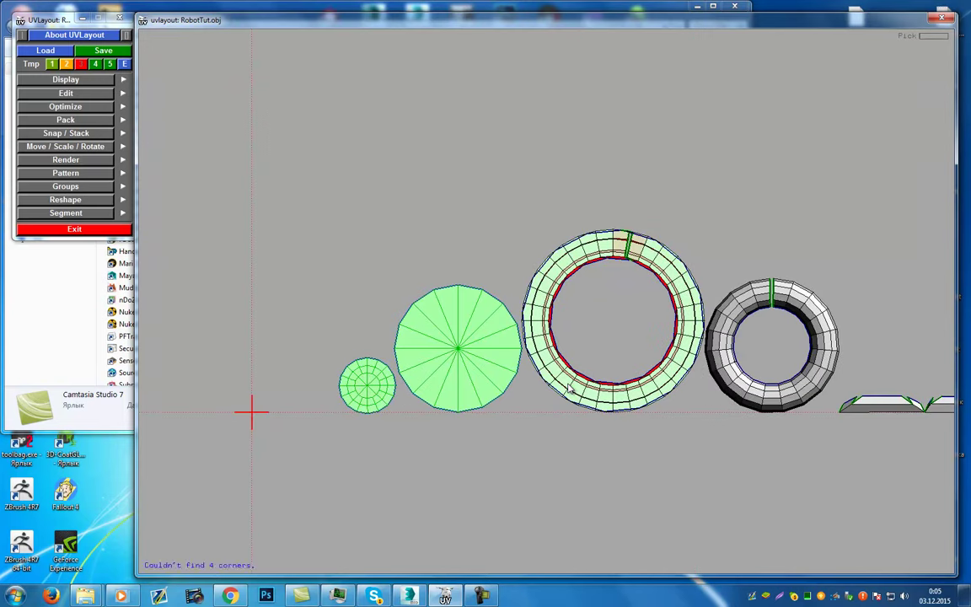
key("f")
key("shift+f")
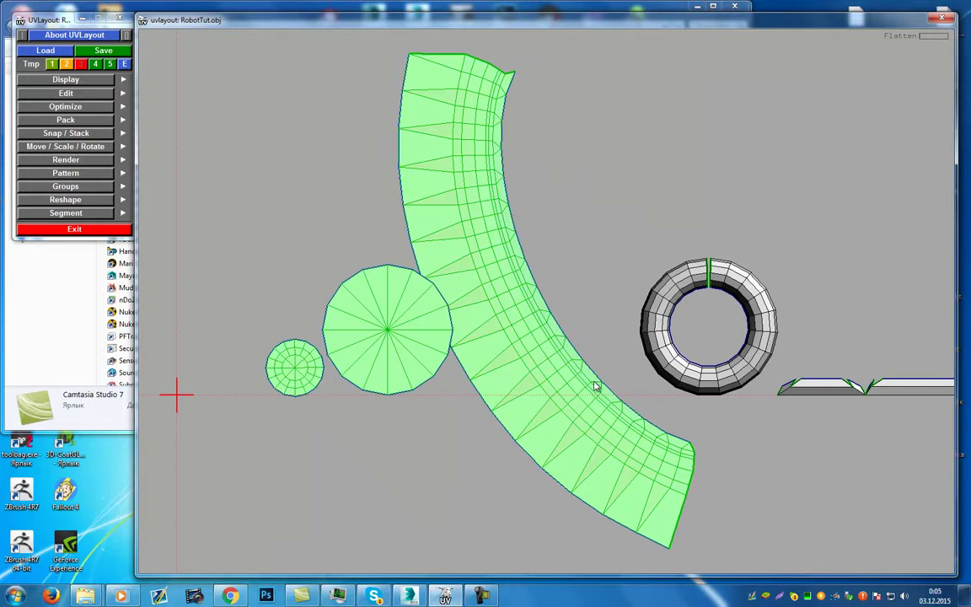
Straighten the wide strip by tagging the edge loop beside its triangulated band and flattening it
right_click_drag(606, 391, 608, 451)
key("t")
right_click_drag(467, 221, 461, 170)
middle_click_drag(460, 196, 459, 251)
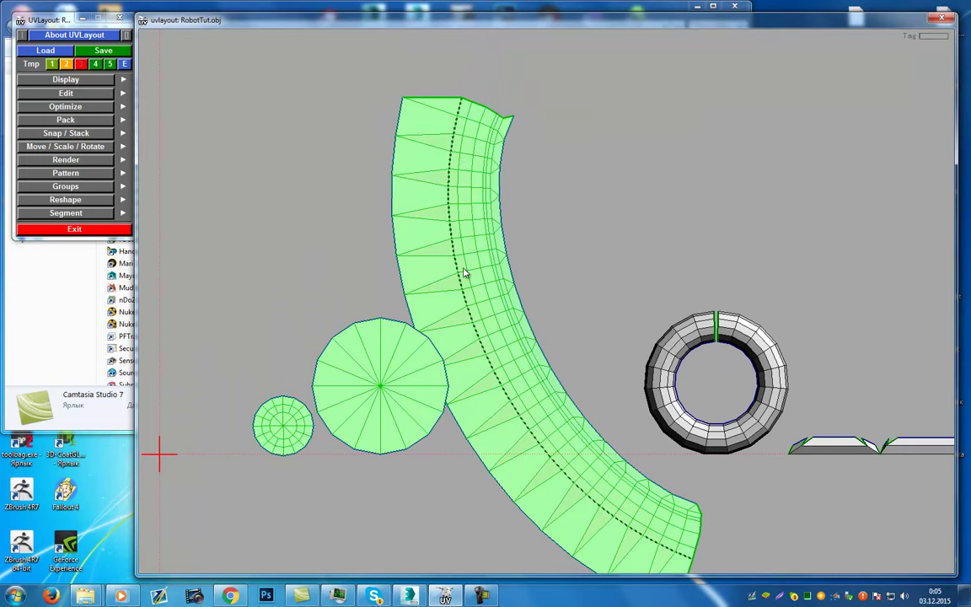
key("f")
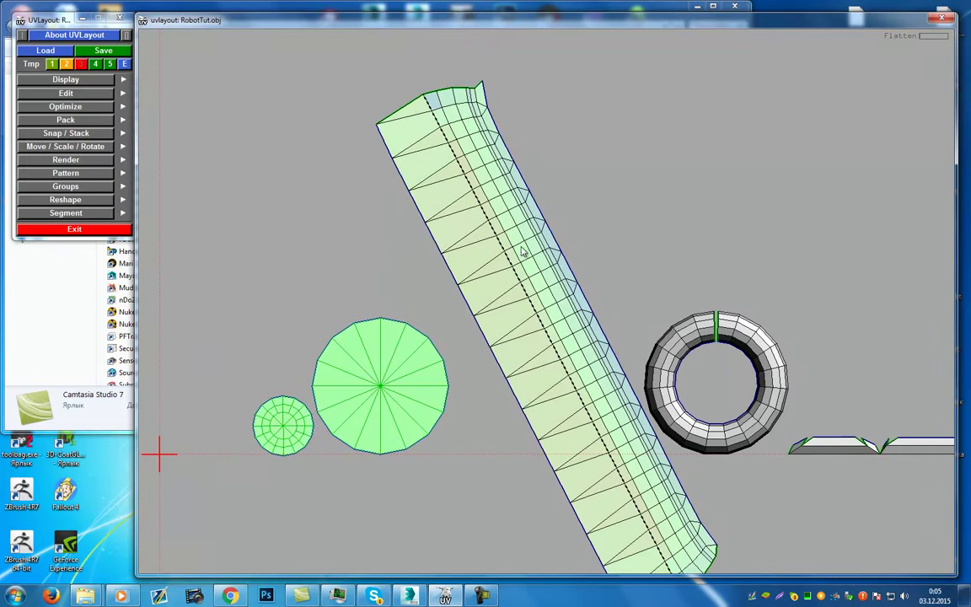
Try to straighten the wide strip's inner border by tagging it and flattening, and undo the attempt
middle_click_drag(520, 247, 489, 249)
right_click_drag(493, 249, 526, 272)
key("t")
key("f")
key("g")
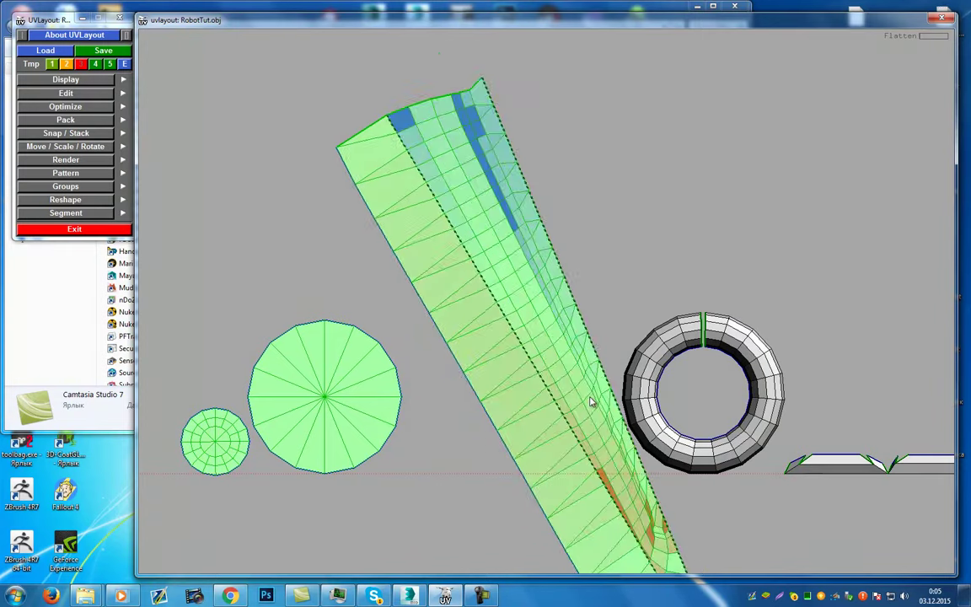
key("ctrl+z")
key("ctrl+z")
key("ctrl+z")
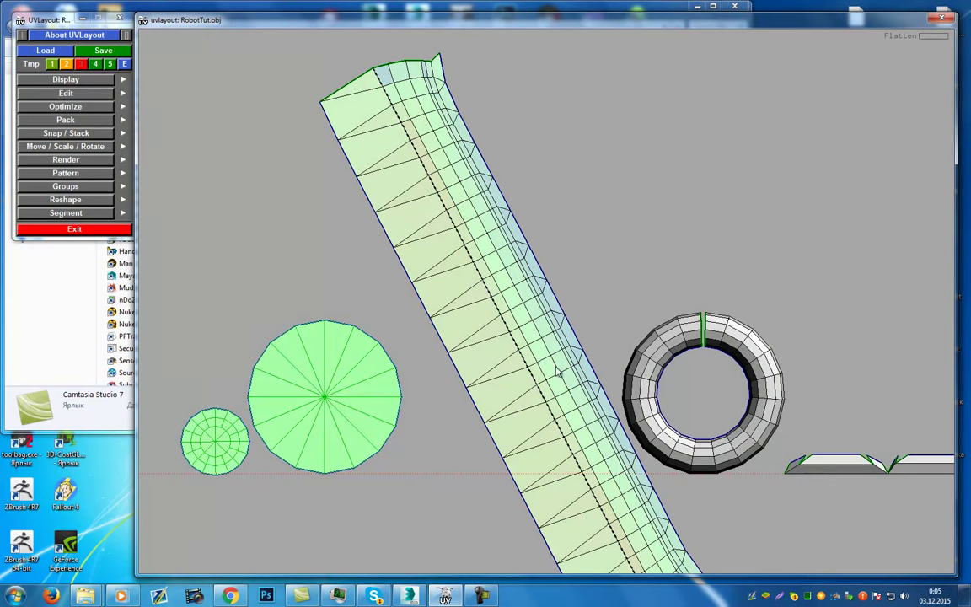
Tag a second edge loop near the wide strip's inner side, clear the tags near its ends, and flatten the strip
key("t")
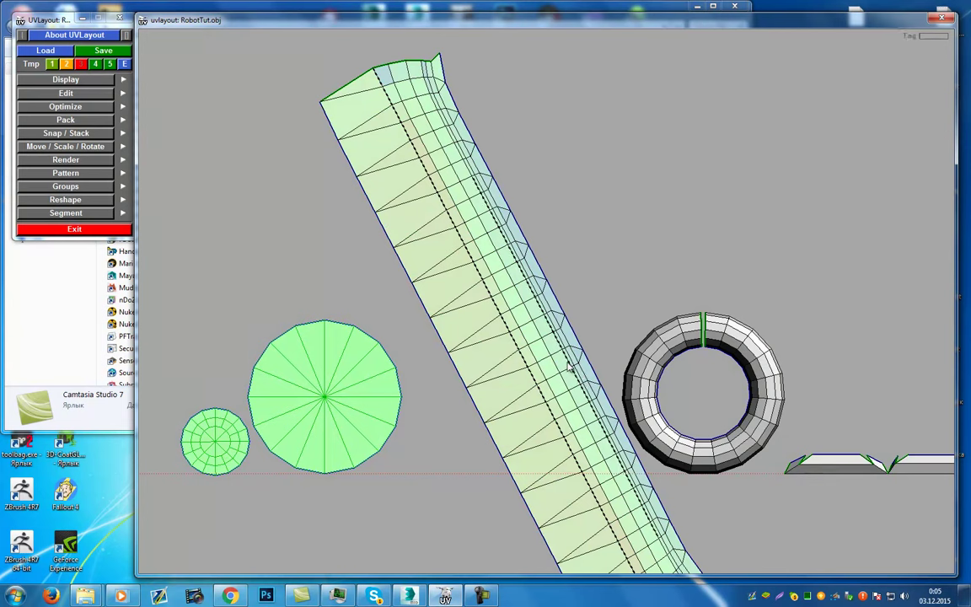
key("c")
middle_click_drag(665, 553, 479, 301)
middle_click_drag(422, 255, 462, 308)
key("f")
middle_click_drag(385, 179, 456, 346)
right_click_drag(455, 346, 444, 295)
key("f")
key("t")
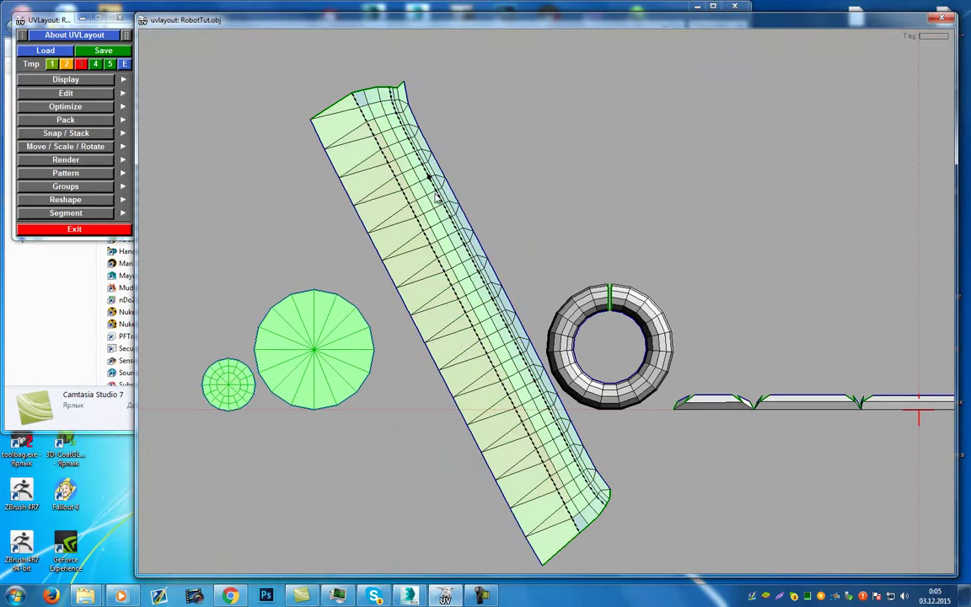
key("f")
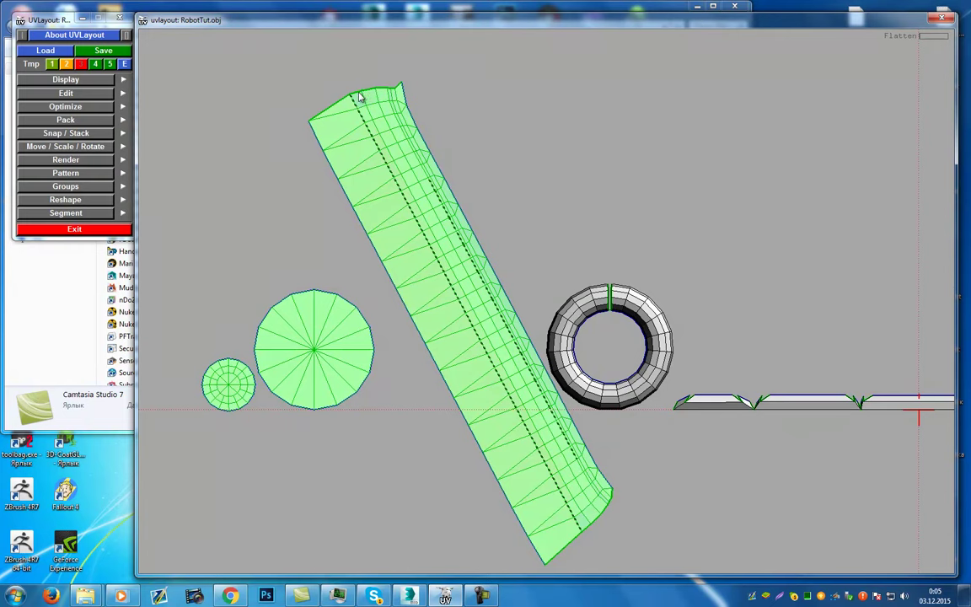
Try to square the wide strip by tagging its end borders and outer side and flattening it
key("s")
key("f")
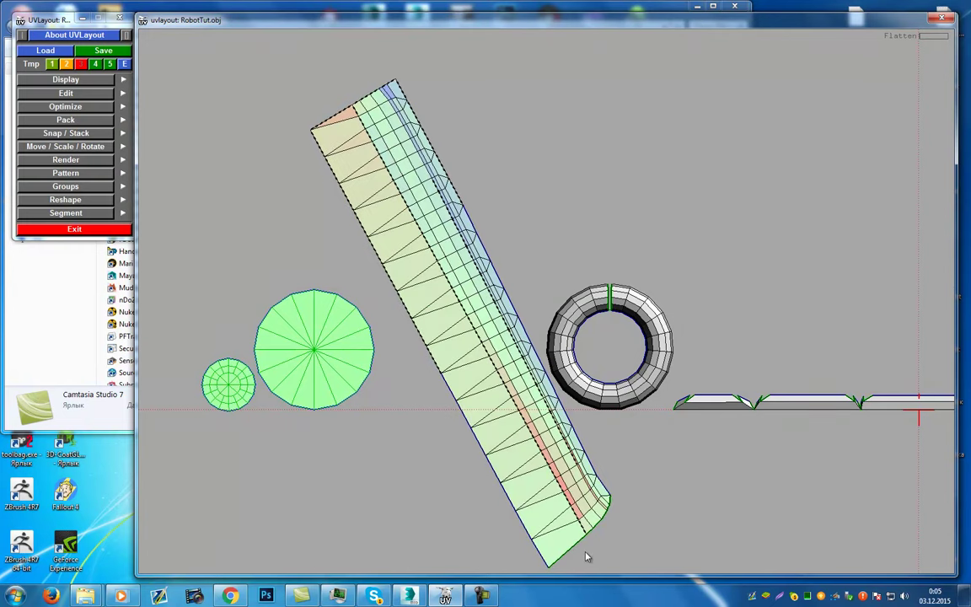
key("s")
key("s")
key("f")
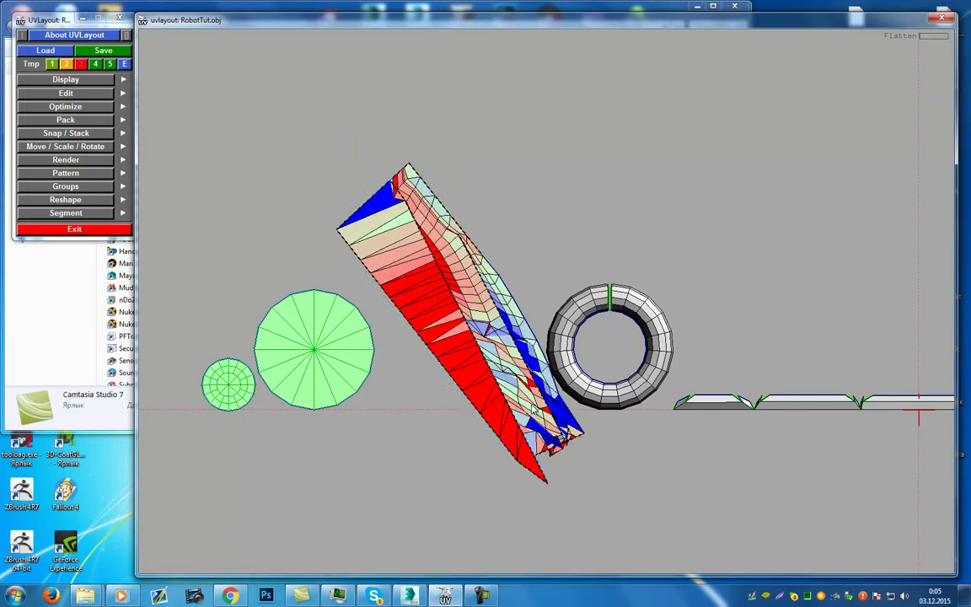
key("space")
key("ctrl+z")
key("ctrl+z")
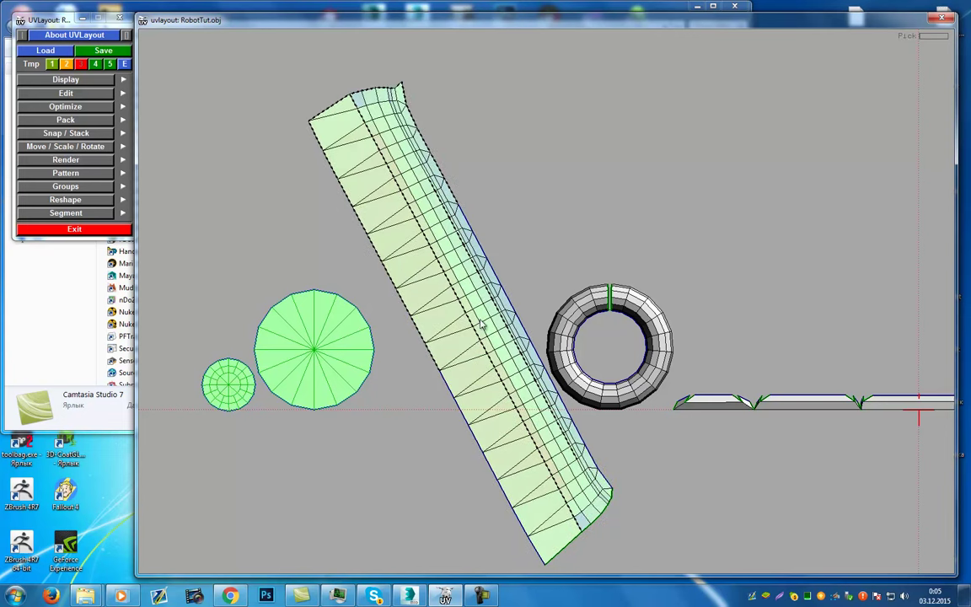
Try flattening the wide strip with an additional edge row tagged across its lower part
key("ctrl+z")
key("ctrl+z")
key("ctrl+z")
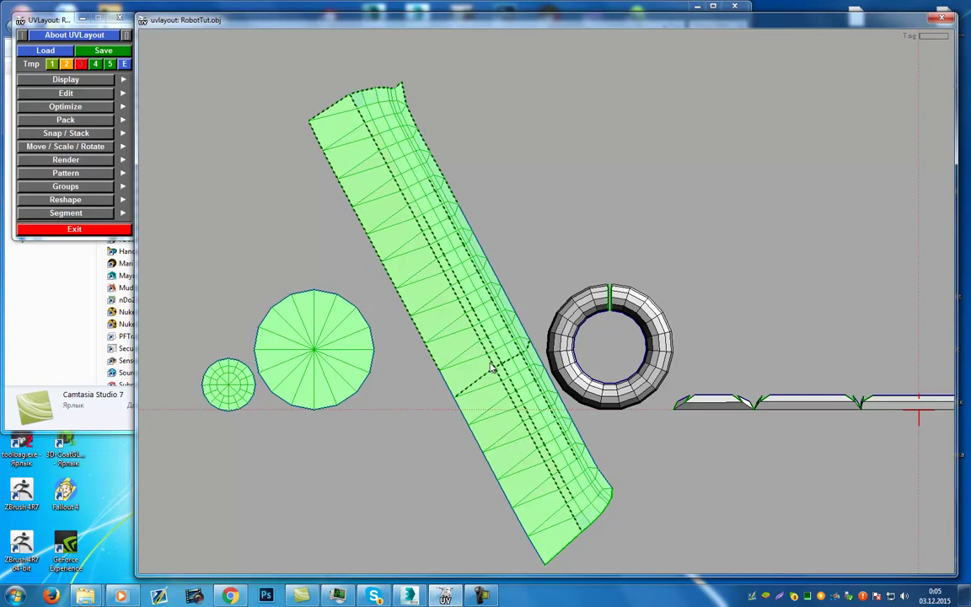
key("f")
Undo the last flatten and reflatten the wide strip with its upper end, outer side and lengthwise loops tagged
key("ctrl+z")
key("g")
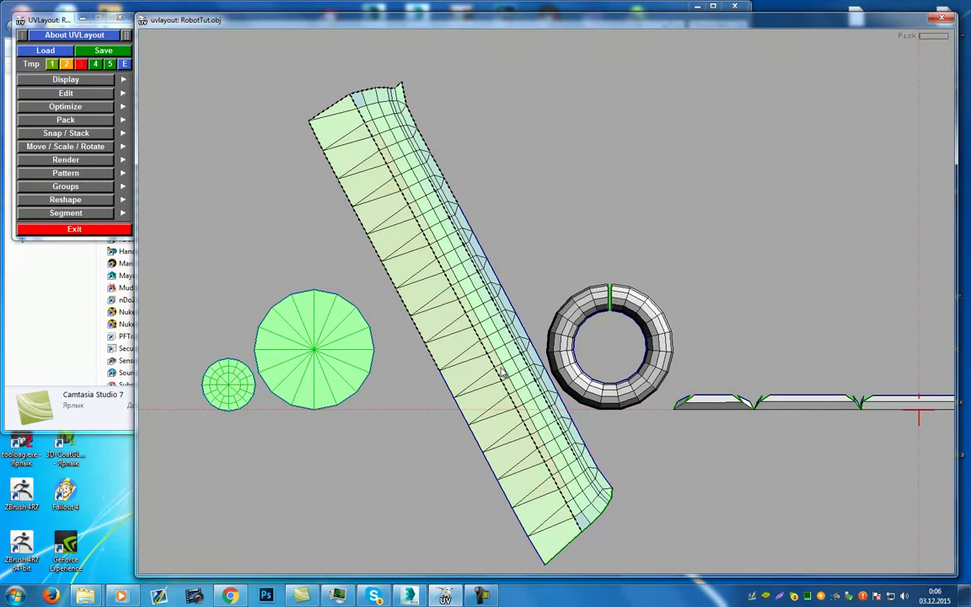
key("f")
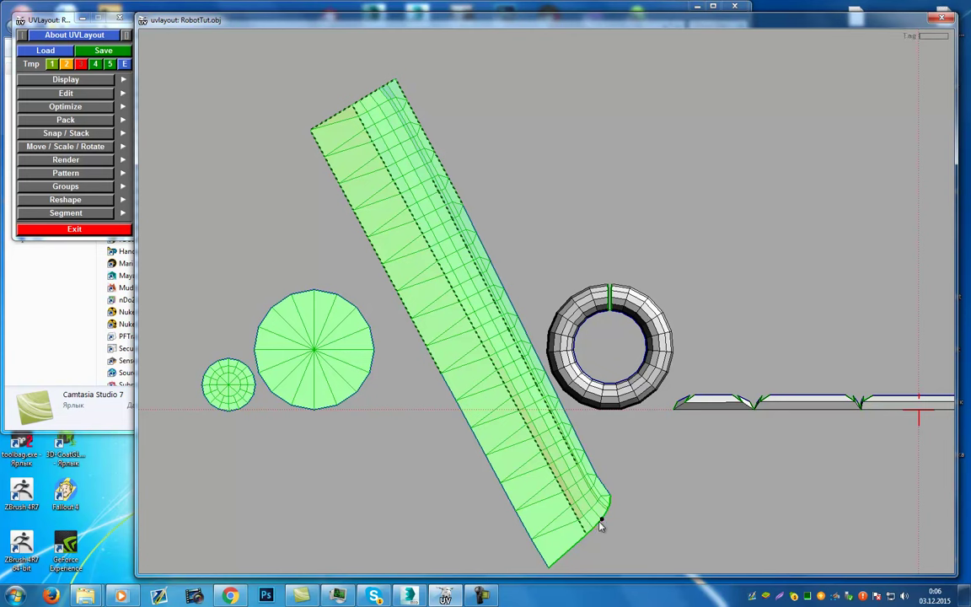
Try to square the wide strip's lower end by tagging its border and flattening, and undo the flatten
key("t")
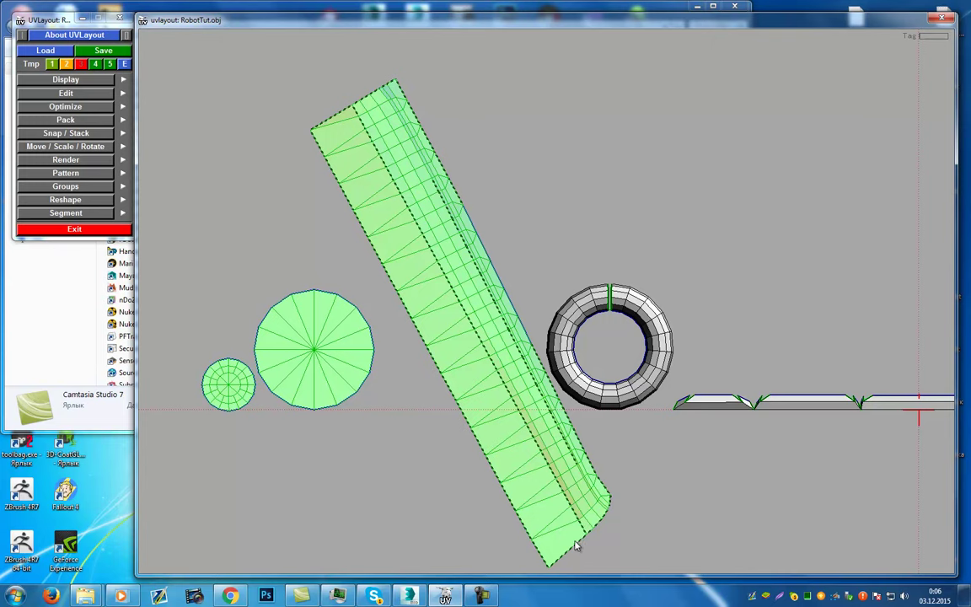
key("f")
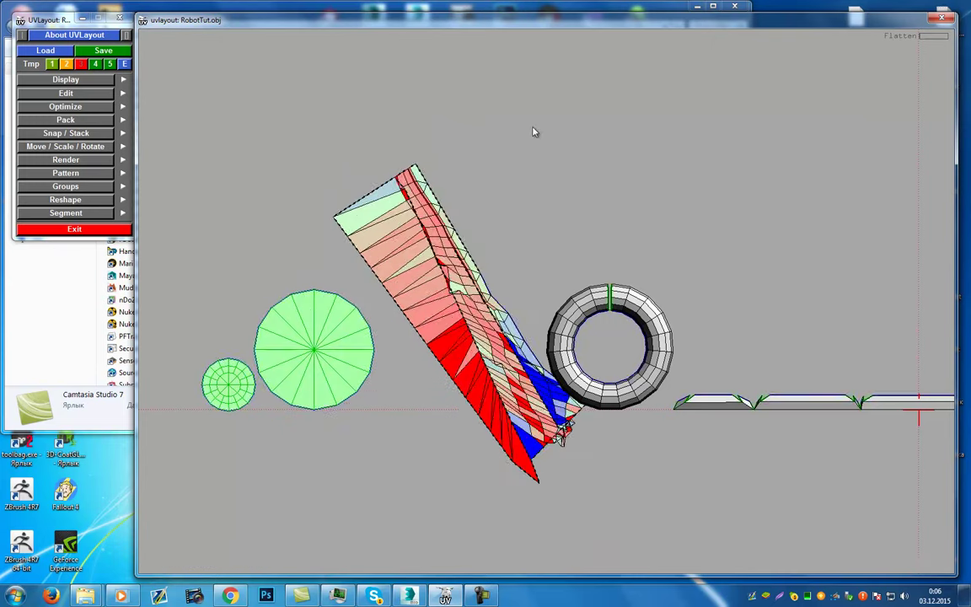
right_click_drag(535, 132, 499, 215)
key("ctrl+z")
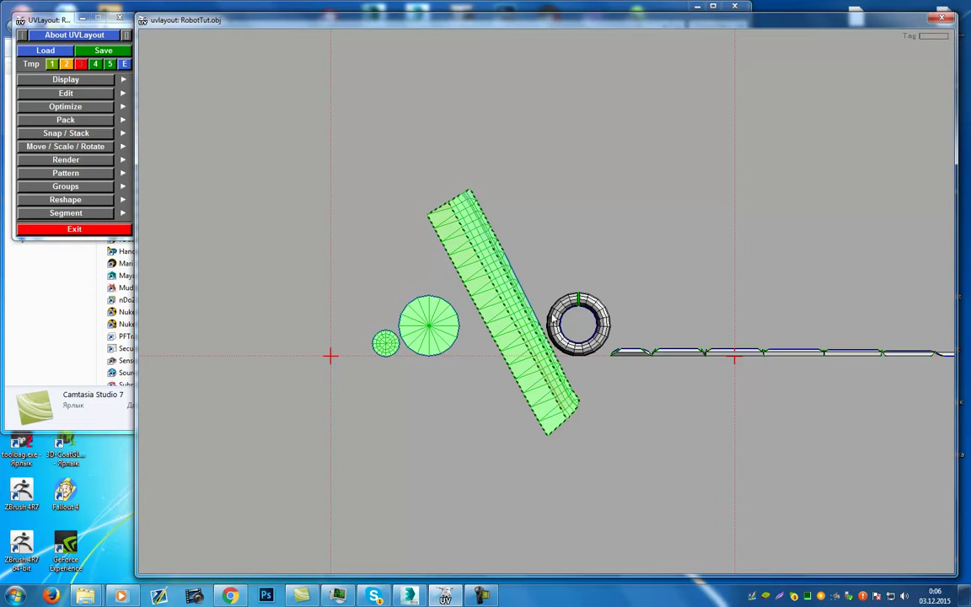
Move the wide strip away from the discs and ring and rotate it upright
right_click_drag(552, 316, 611, 420)
key("g")
middle_click_drag(543, 353, 271, 339)
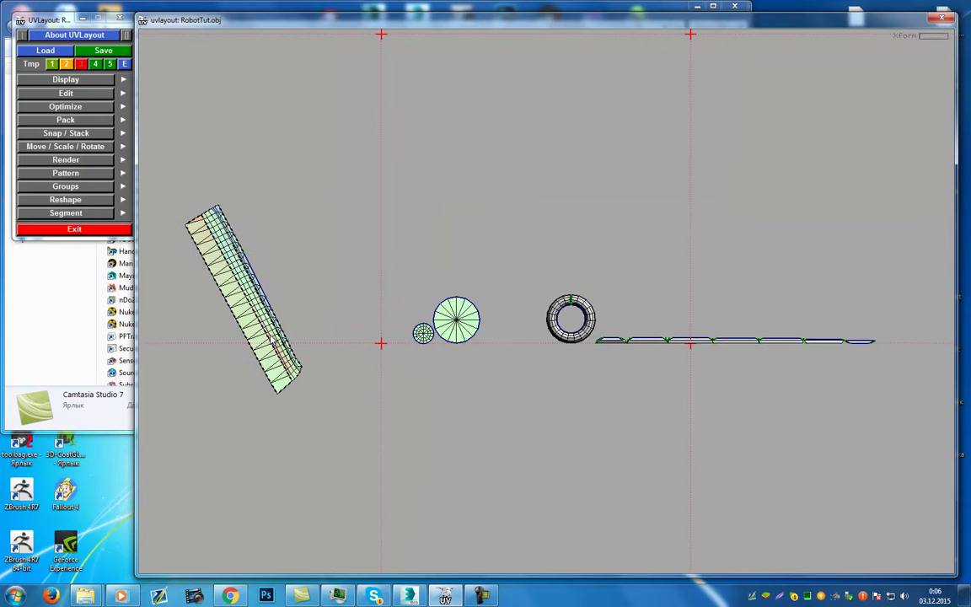
right_click_drag(270, 338, 295, 385)
left_click_drag(258, 390, 210, 406)
middle_click_drag(214, 329, 390, 249)
right_click_drag(390, 249, 412, 473)
right_click_drag(362, 177, 376, 304)
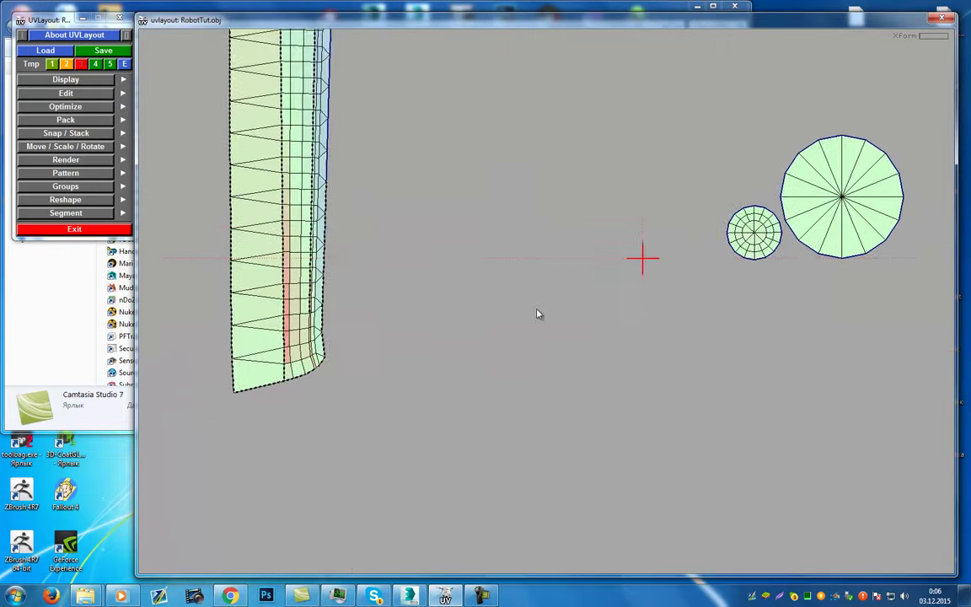
Try flattening the upright wide strip again with its borders and lengthwise loops tagged, and undo the flatten
middle_click_drag(376, 308, 598, 330)
right_click_drag(598, 329, 616, 414)
key("ctrl+z")
key("g")
key("shift+f")
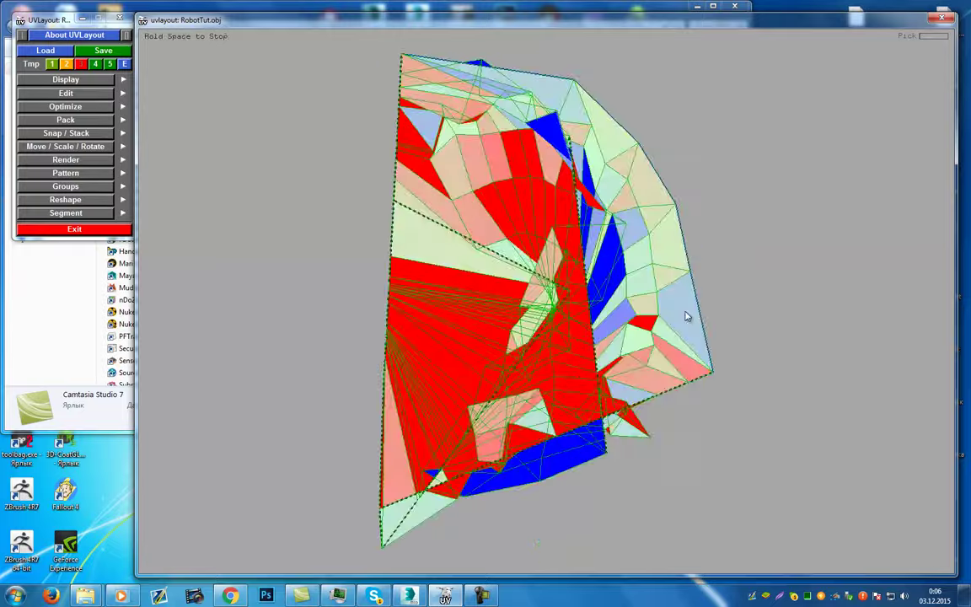
key("space")
key("ctrl+z")
key("ctrl+z")
Straighten the wide strip's orientation to vertical and return it to the edit view
right_click_drag(679, 400, 644, 127)
left_click_drag(673, 491, 640, 504)
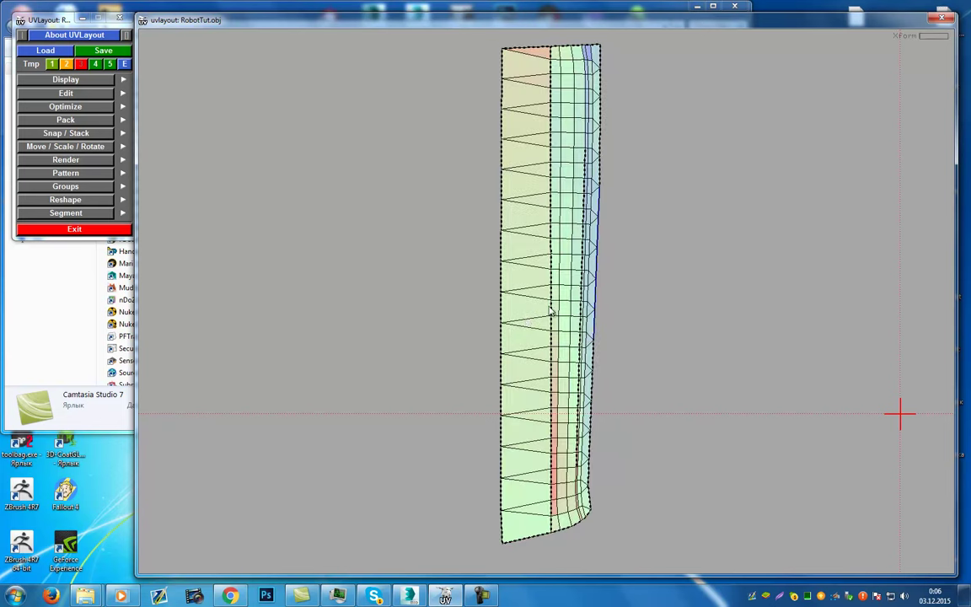
key("shift+d")
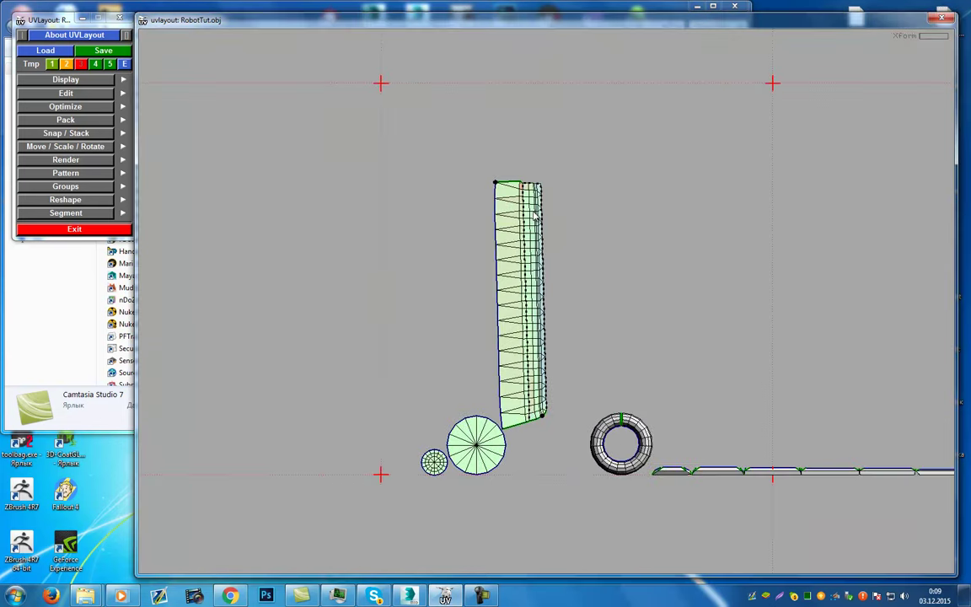
Move the reworked wide strip from the disc row to the finished strips beside the UV square
right_click_drag(533, 215, 569, 258)
middle_click_drag(570, 258, 689, 274)
middle_click_drag(637, 335, 218, 342)
right_click_drag(218, 342, 254, 282)
middle_click_drag(254, 282, 507, 305)
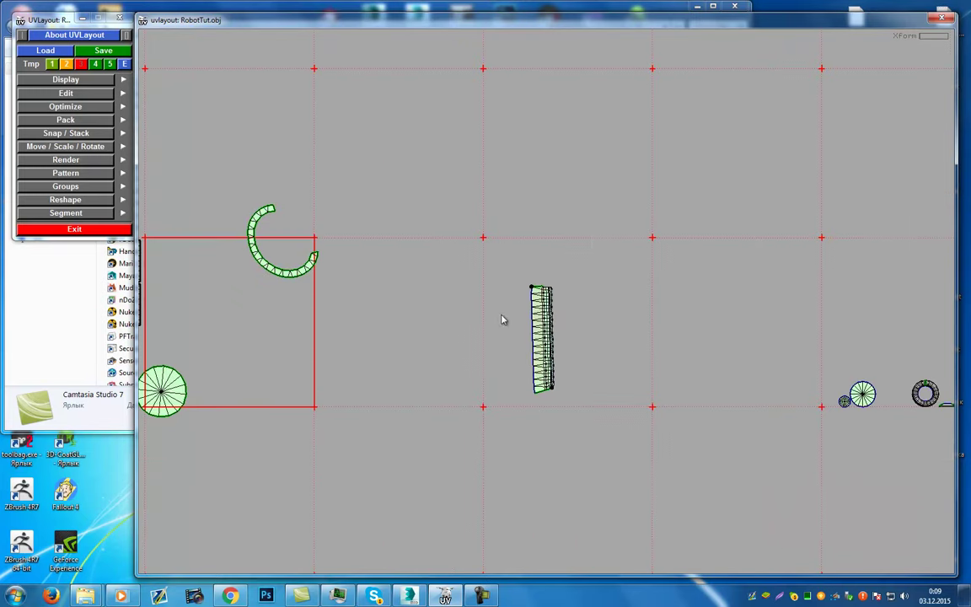
middle_click_drag(534, 356, 126, 295)
right_click_drag(126, 295, 160, 287)
middle_click_drag(160, 287, 256, 232)
key("f")
Try to straighten the long thin strip by flattening it with its lower side tagged, and undo the flatten
right_click_drag(367, 288, 384, 293)
middle_click_drag(384, 293, 421, 365)
right_click_drag(421, 365, 256, 167)
middle_click_drag(256, 167, 544, 277)
right_click_drag(543, 277, 327, 220)
middle_click_drag(288, 198, 579, 257)
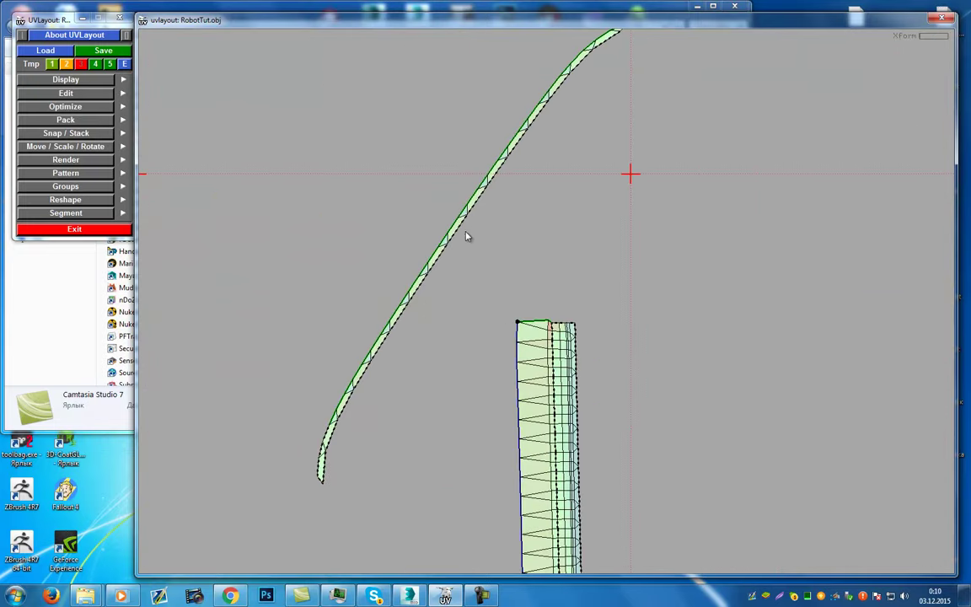
key("4")
key("4")
key("shift+f")
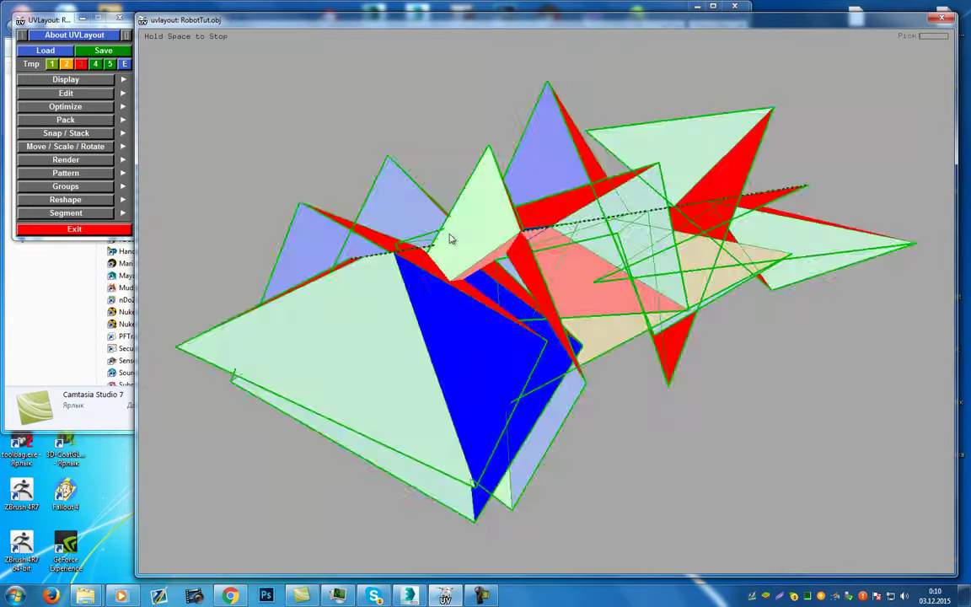
key("space")
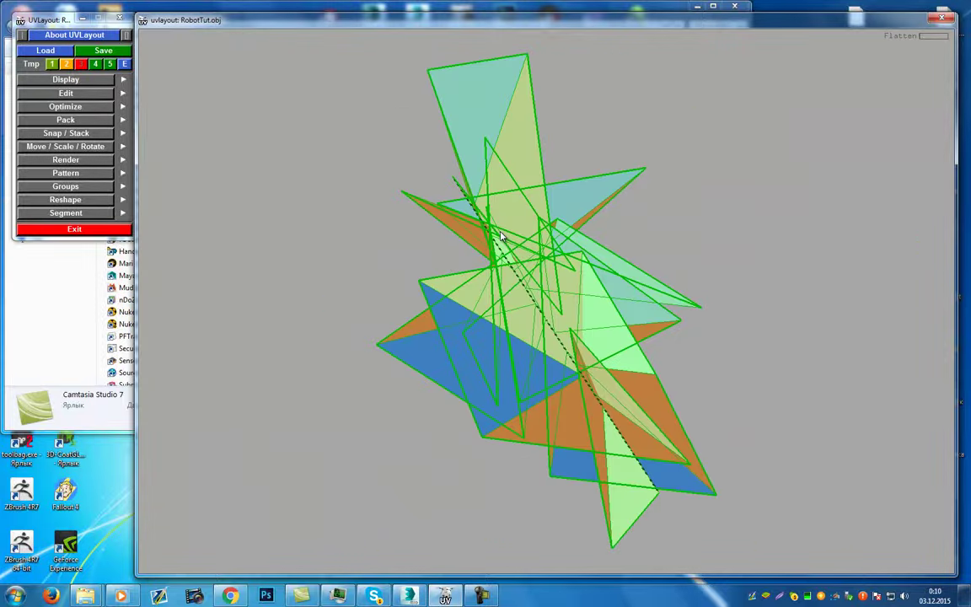
key("ctrl+z")
Try flattening the long thin strip again with its tagged side held straight, and undo the attempts
middle_click_drag(340, 184, 427, 322)
key("b")
left_click_drag(571, 372, 529, 201)
right_click_drag(673, 423, 651, 307)
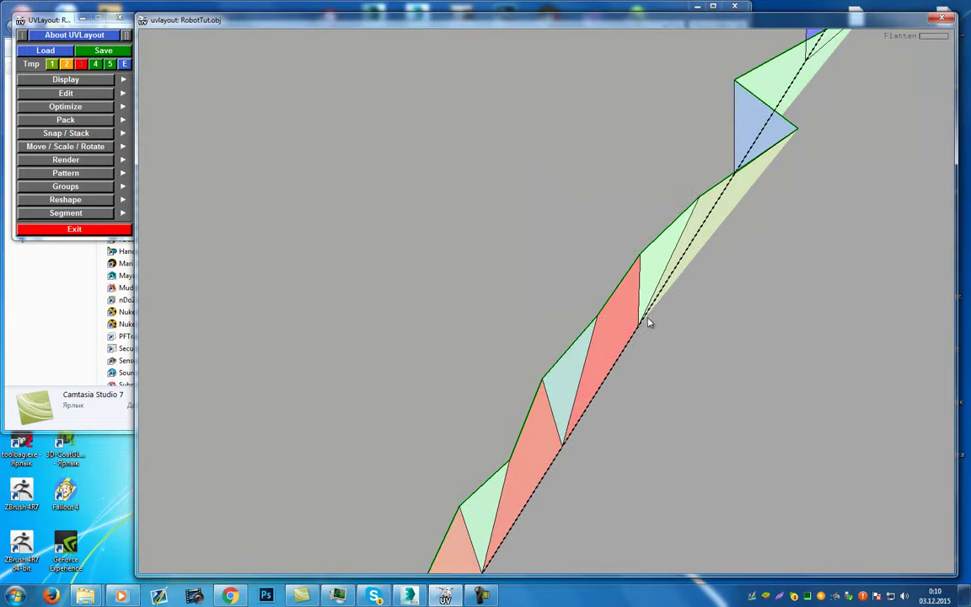
key("shift+f")
key("space")
key("ctrl+z")
key("ctrl+z")
key("ctrl+z")
key("ctrl+z")
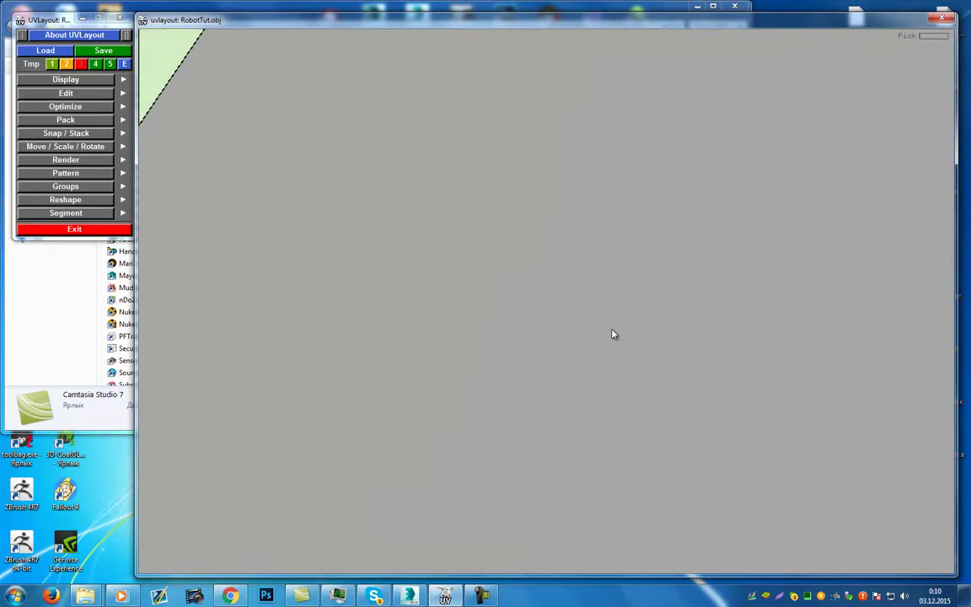
Rotate the long thin strip to nearly horizontal and position it above the wide strip
right_click_drag(532, 401, 490, 155)
right_click_drag(570, 320, 566, 35)
left_click_drag(546, 378, 478, 396)
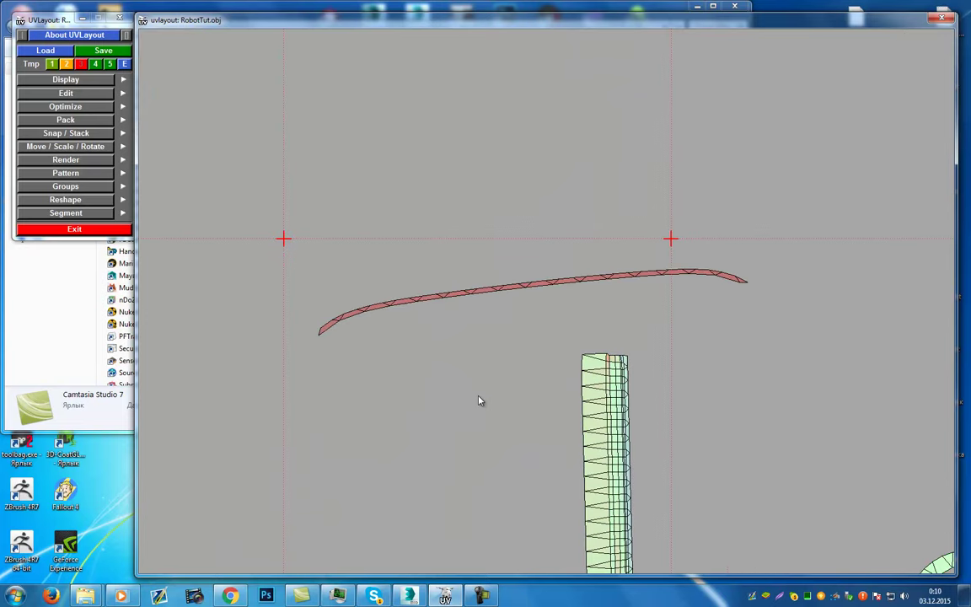
key("space")
middle_click_drag(682, 294, 650, 299)
right_click_drag(693, 450, 684, 398)
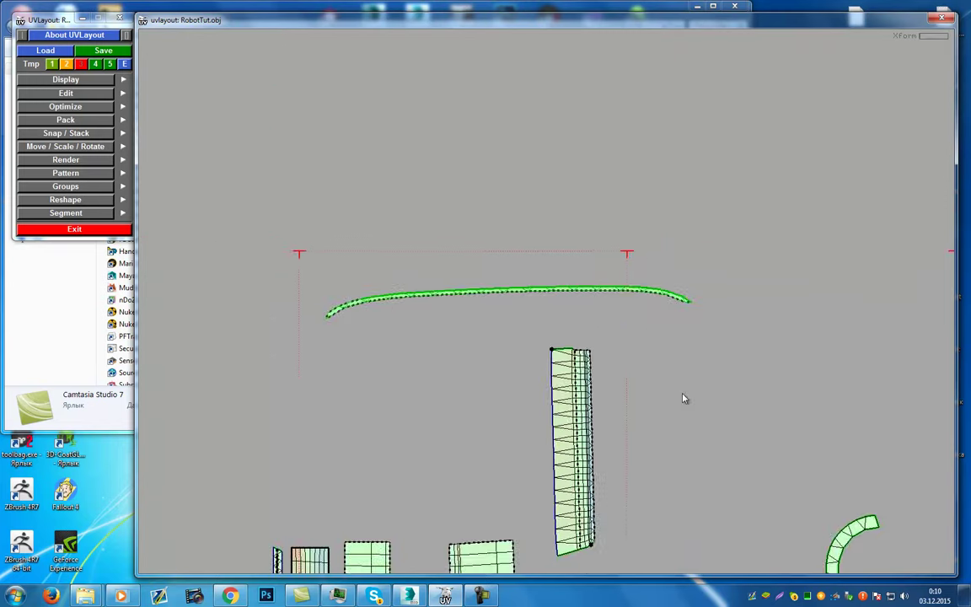
Try to straighten the curved strip at the UV square's upper edge by tagging its inner border and flattening, and undo it
middle_click_drag(684, 397, 509, 326)
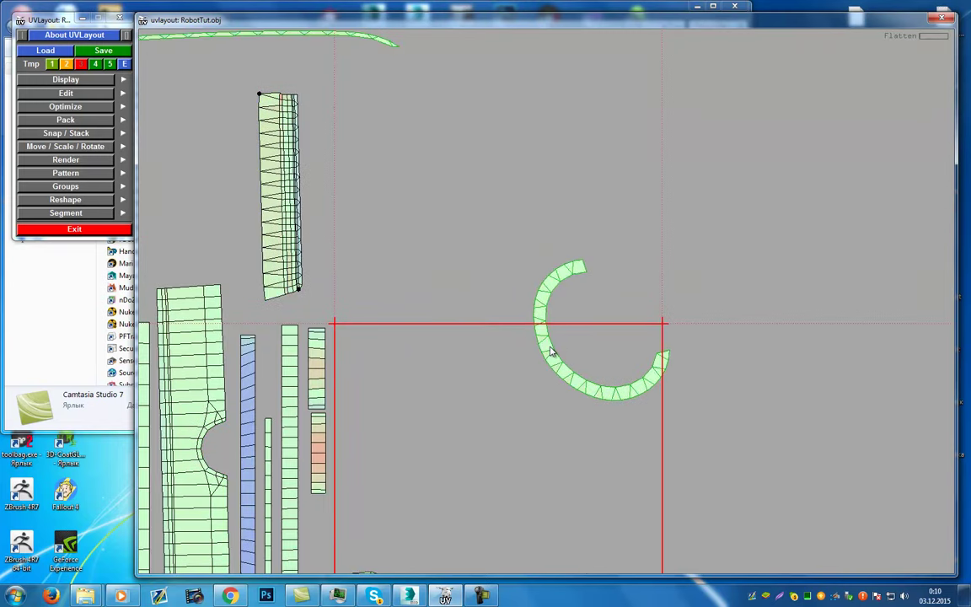
key("shift+f")
key("space")
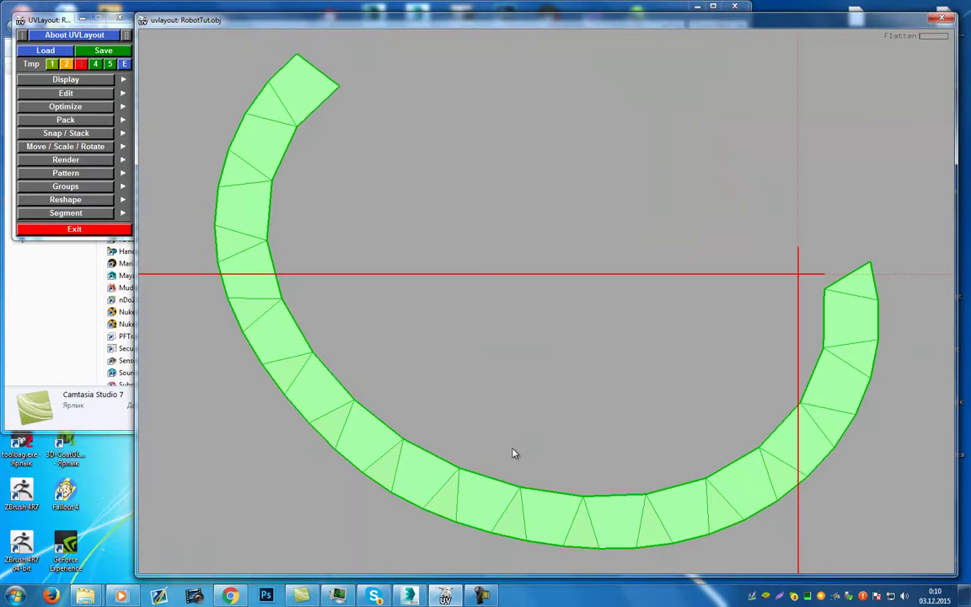
key("t")
key("t")
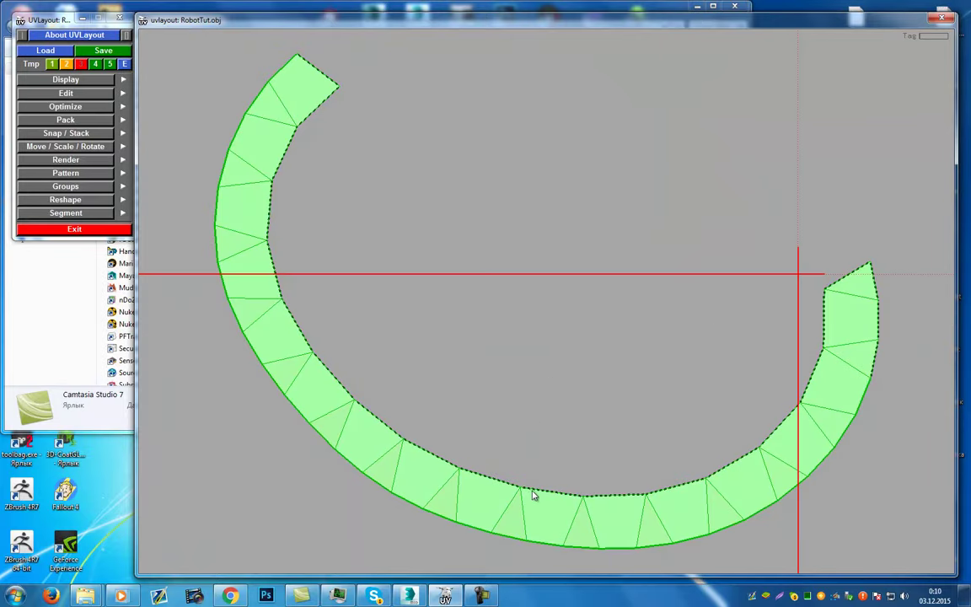
key("shift+f")
key("space")
key("ctrl+z")
key("ctrl+z")
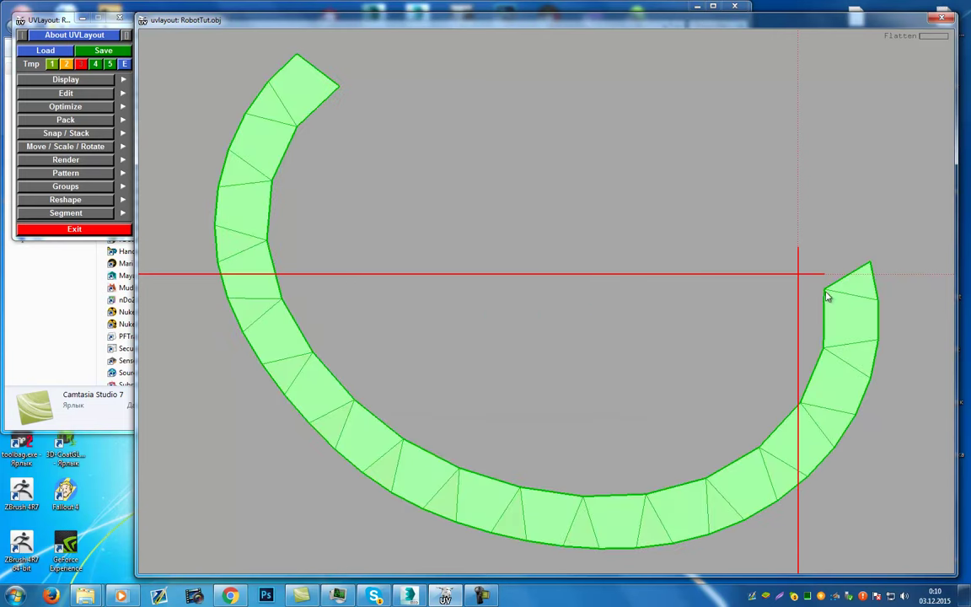
Pin the curved strip's inner end corners, tag the middle of its outer border and flatten it until that section is straight
key("shift+f")
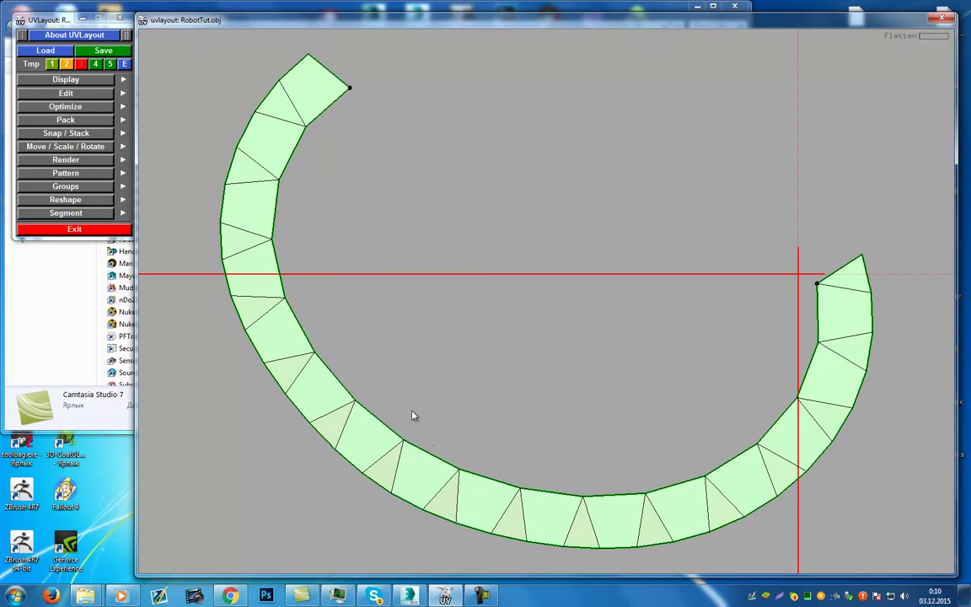
key("t")
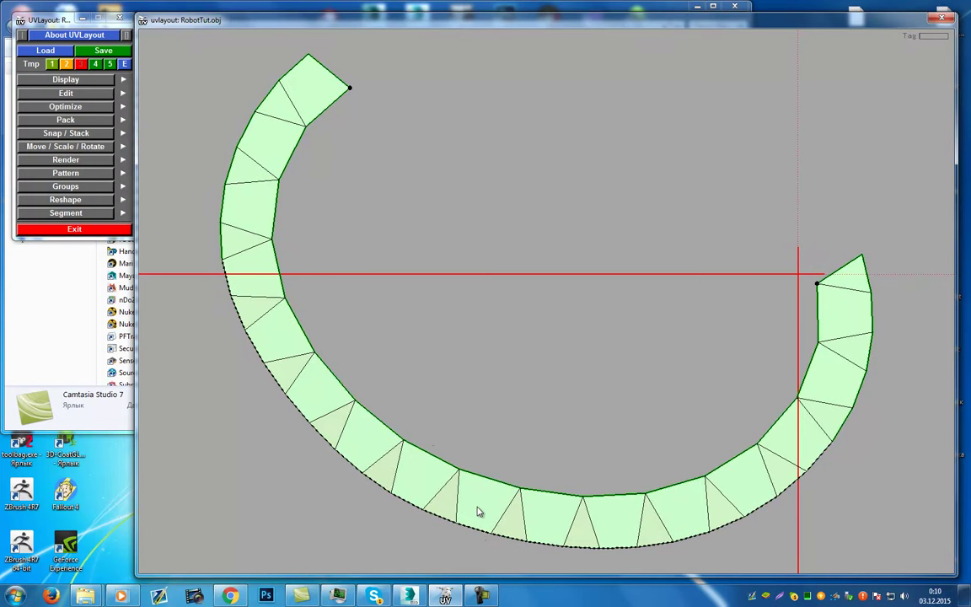
key("f")
key("f")
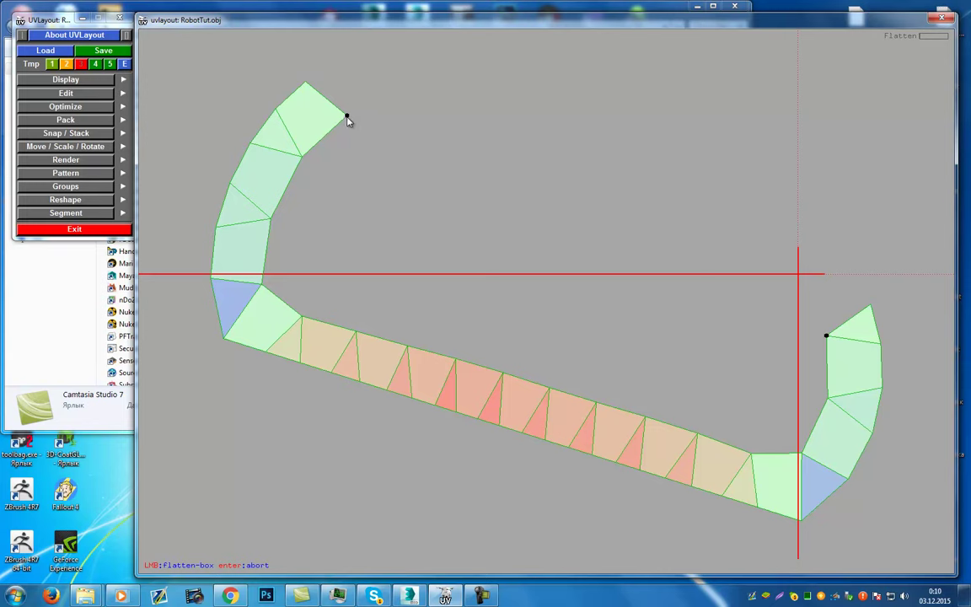
key("f")
key("f")
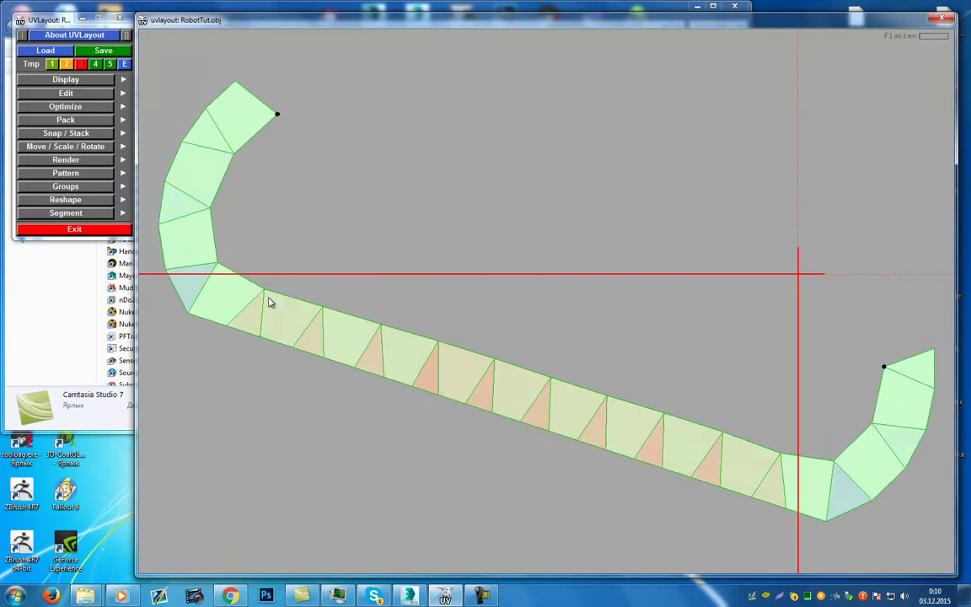
middle_click_drag(280, 315, 385, 308)
right_click_drag(385, 308, 386, 258)
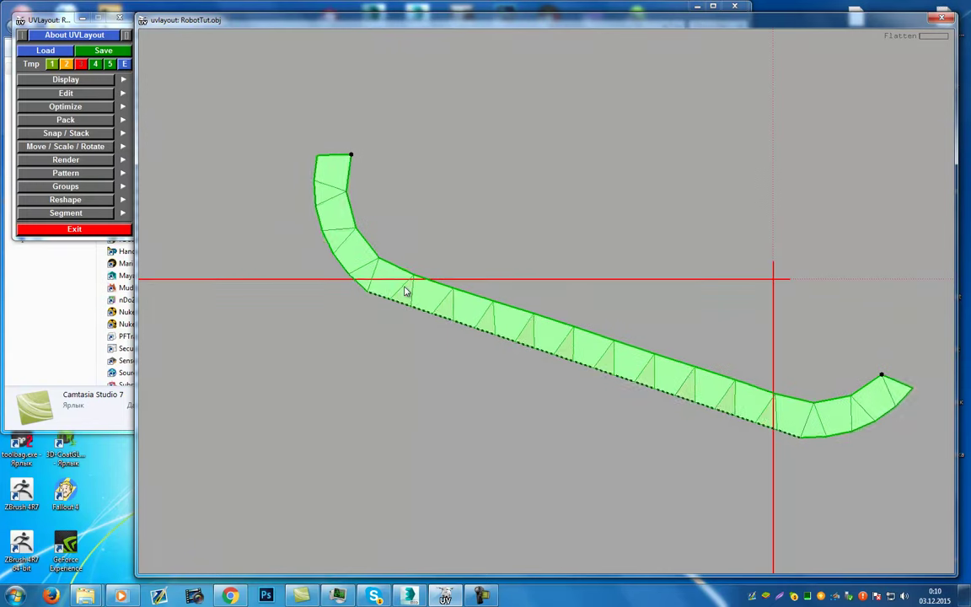
key("f")
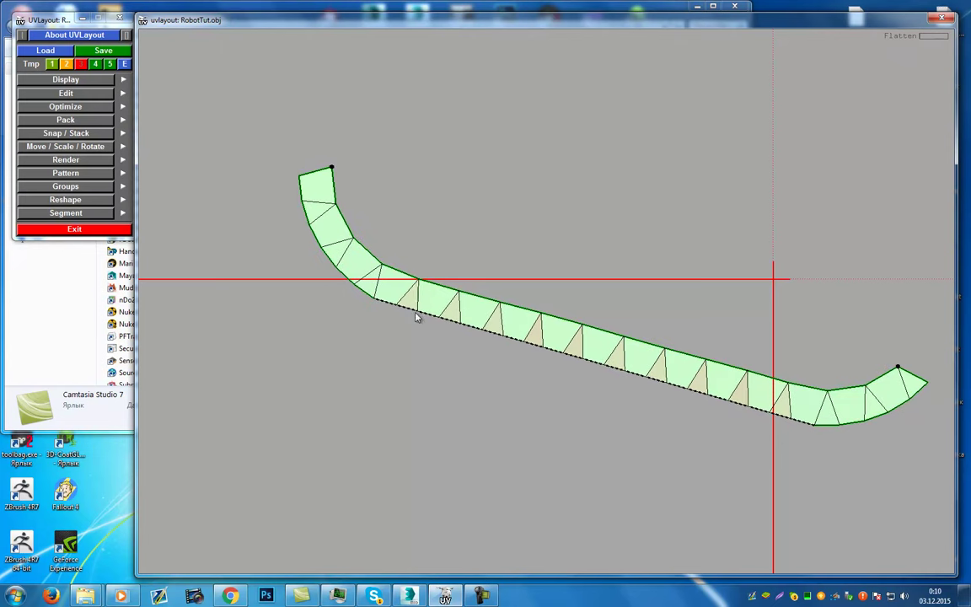
Tag the strip's remaining inner and outer borders towards both ends and flatten it into a fully straight strip
key("t")
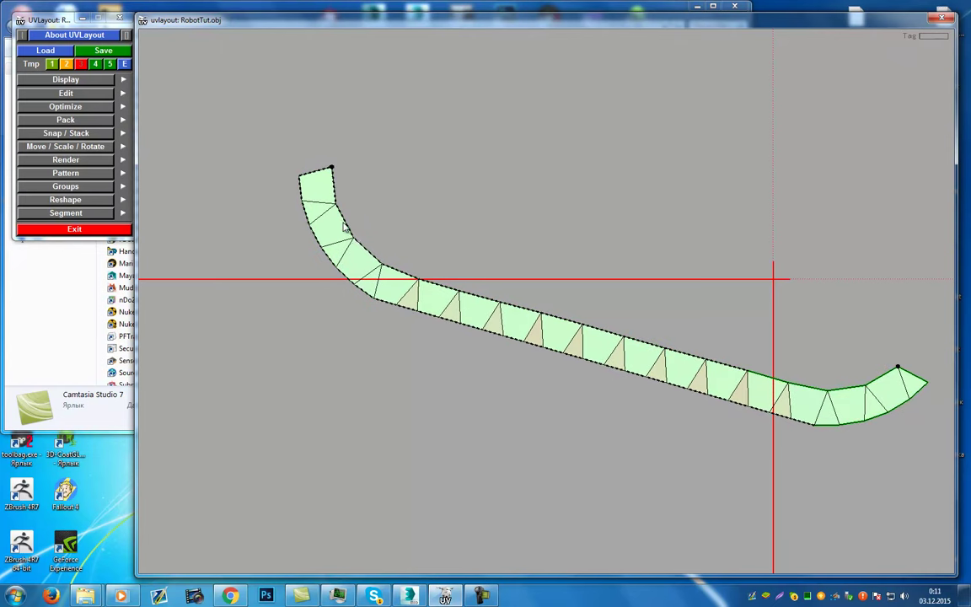
key("f")
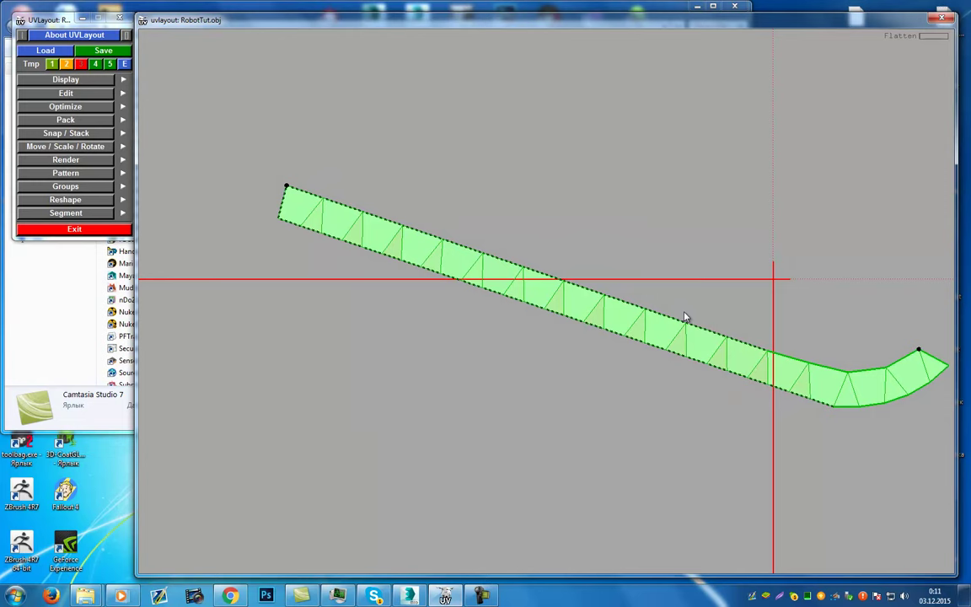
middle_click_drag(683, 313, 433, 323)
key("t")
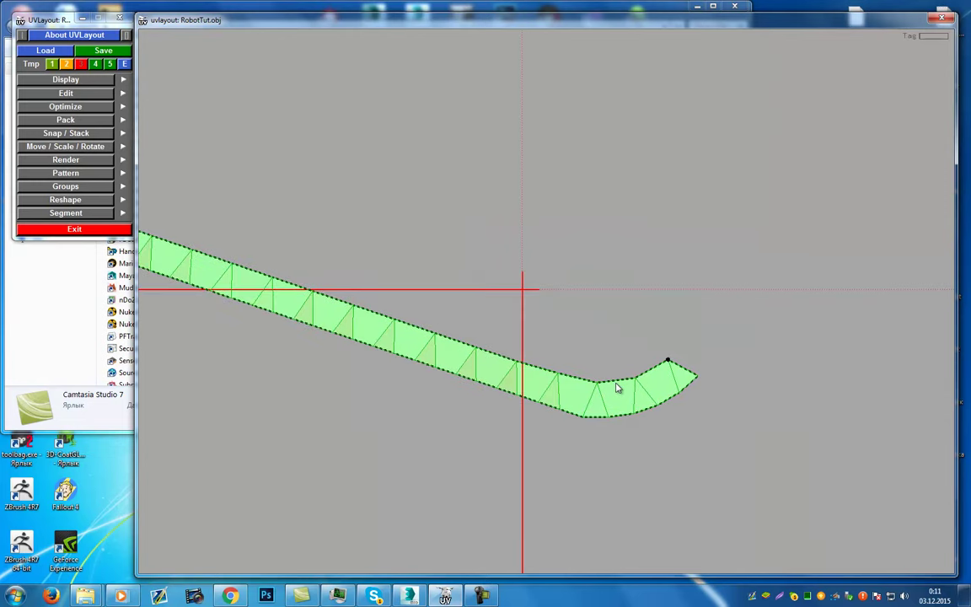
key("f")
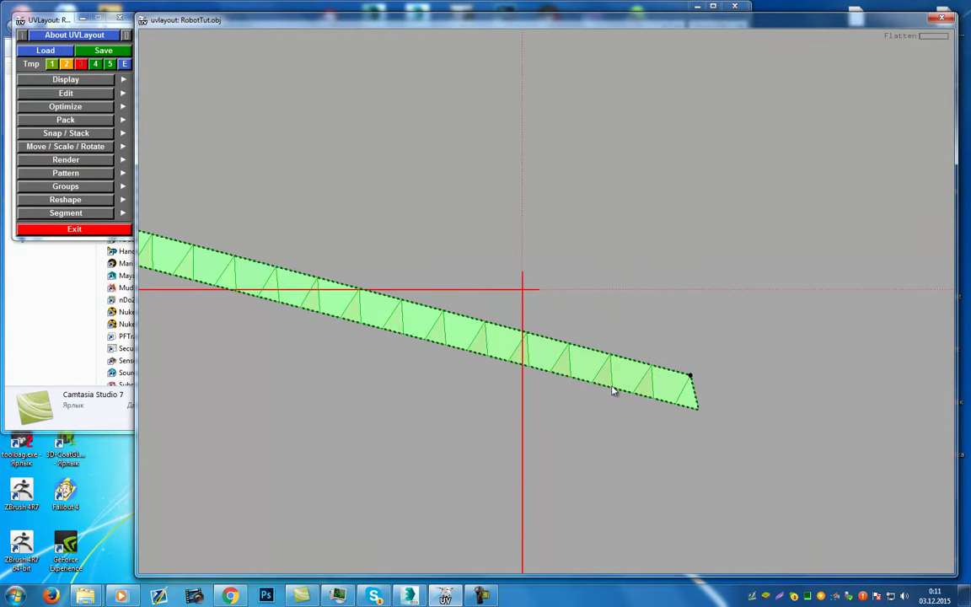
Rotate the straightened strip and place it with the finished shells beside the UV square
middle_click_drag(469, 294, 506, 318)
right_click_drag(528, 407, 542, 379)
middle_click_drag(542, 379, 630, 382)
left_click_drag(691, 355, 601, 432)
right_click_drag(597, 434, 575, 358)
middle_click_drag(575, 357, 446, 249)
Flatten the gridded ring shell beside the thin bars into a straight rectangle
right_click_drag(578, 379, 661, 358)
middle_click_drag(662, 358, 305, 222)
middle_click_drag(732, 312, 326, 254)
right_click_drag(327, 254, 661, 376)
key("r")
key("f")
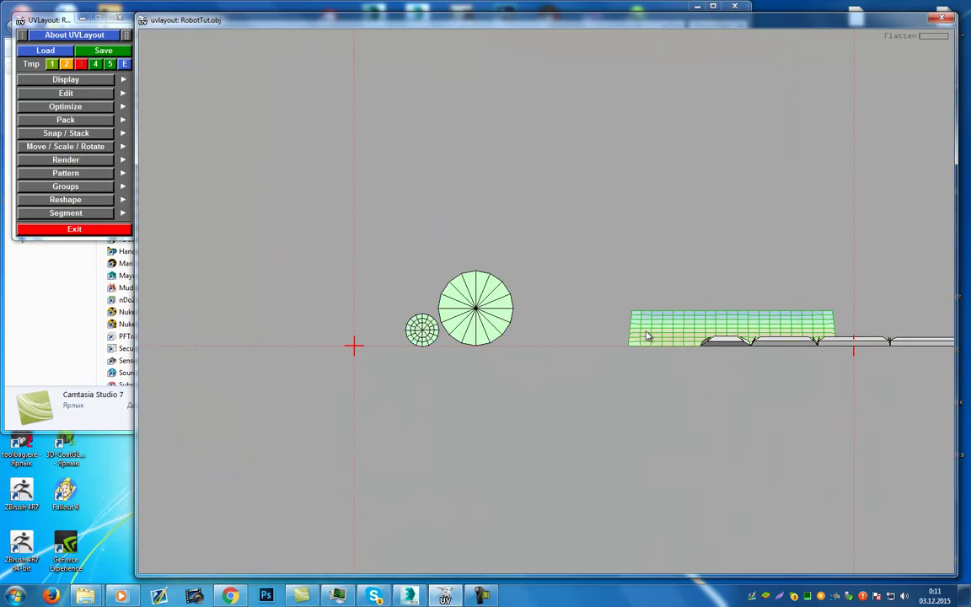
left_click_drag(660, 328, 594, 296)
key("space")
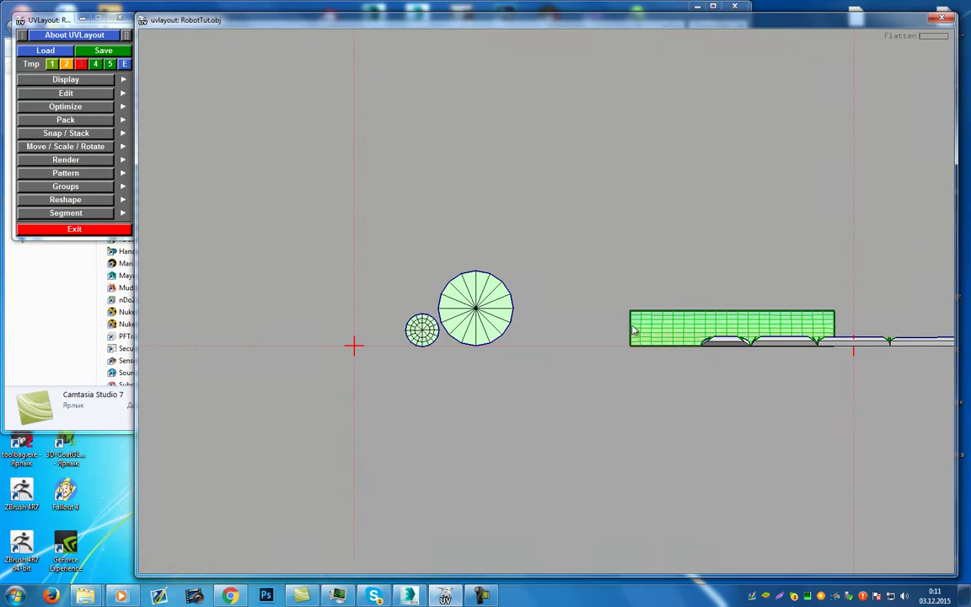
Move the rectangular ring shell above the two discs and save the work to temporary slot 4
middle_click_drag(633, 329, 390, 218)
left_click(95, 65)
middle_click_drag(747, 375, 606, 362)
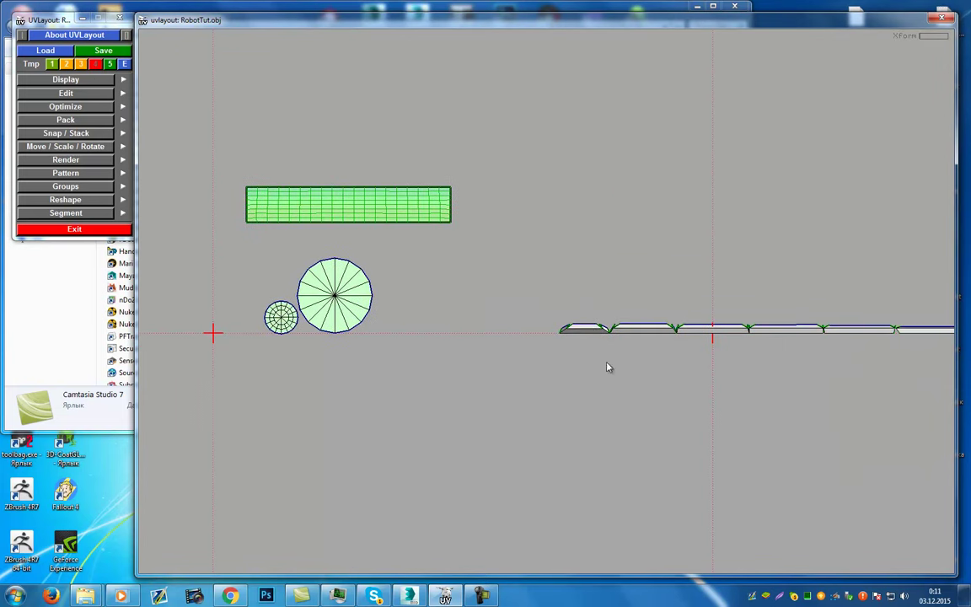
Select the rectangular shell together with the two discs and move them towards the UV square
right_click_drag(519, 302, 358, 183)
right_click_drag(377, 358, 329, 324)
middle_click_drag(329, 324, 421, 334)
left_click_drag(429, 243, 566, 320)
right_click_drag(566, 306, 498, 260)
middle_click_drag(497, 259, 597, 329)
middle_click_drag(654, 383, 220, 335)
right_click_drag(220, 335, 301, 331)
middle_click_drag(301, 331, 442, 310)
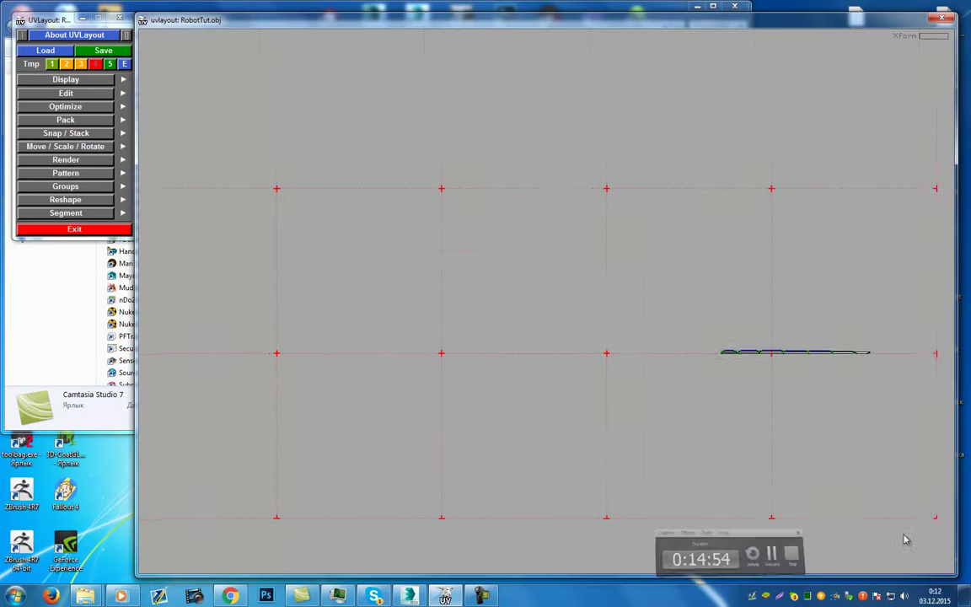
Select the row of thin bar shells and move it below the UV square
middle_click_drag(829, 405, 720, 405)
left_click_drag(552, 312, 777, 387)
right_click_drag(640, 367, 548, 317)
middle_click_drag(549, 317, 739, 352)
middle_click_drag(789, 376, 194, 398)
right_click_drag(195, 399, 341, 516)
middle_click_drag(217, 480, 864, 226)
Flatten each thin bar shell in the row below the UV square
right_click_drag(520, 308, 619, 351)
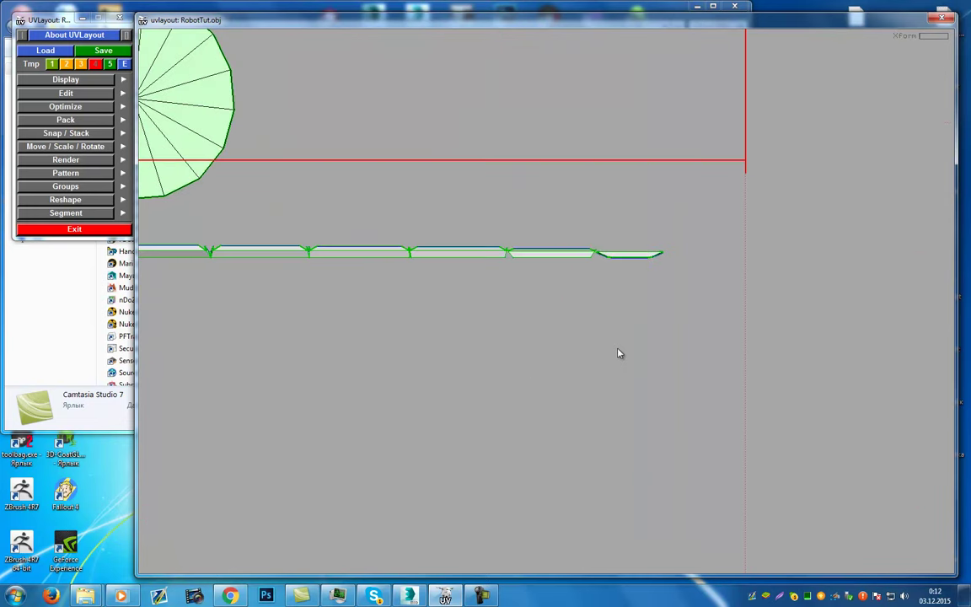
middle_click_drag(618, 350, 694, 415)
key("f")
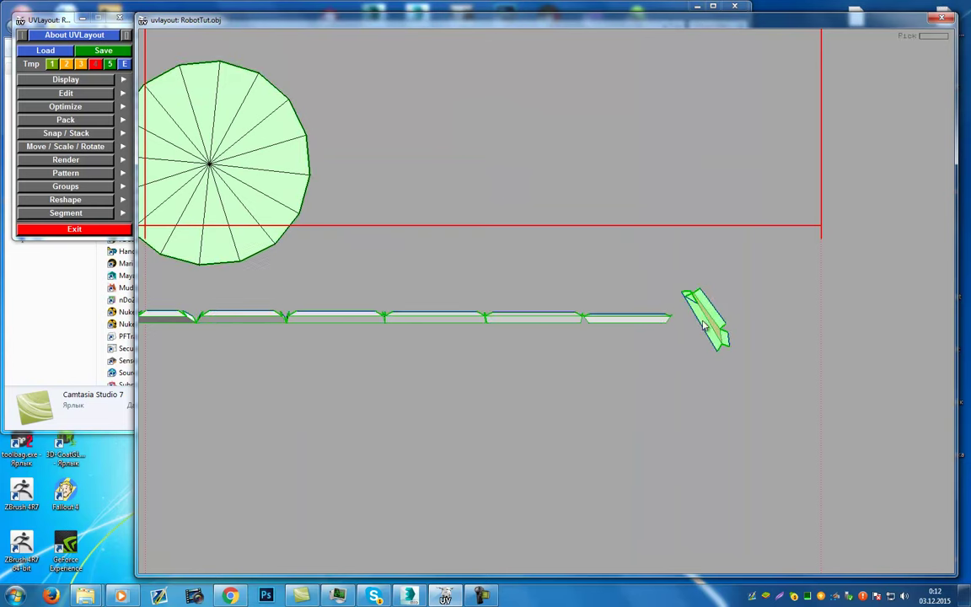
key("f")
key("f")
key("f")
key("f")
key("f")
key("f")
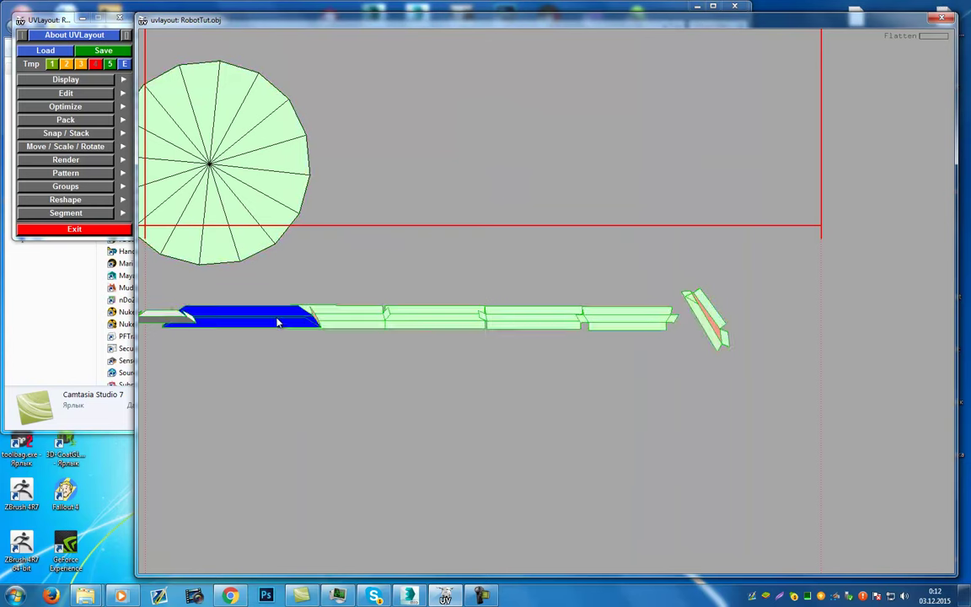
Move the whole row of flattened bars further down from the UV square and the large disc
right_click_drag(253, 347, 237, 342)
middle_click_drag(237, 342, 295, 353)
middle_click_drag(301, 337, 306, 395)
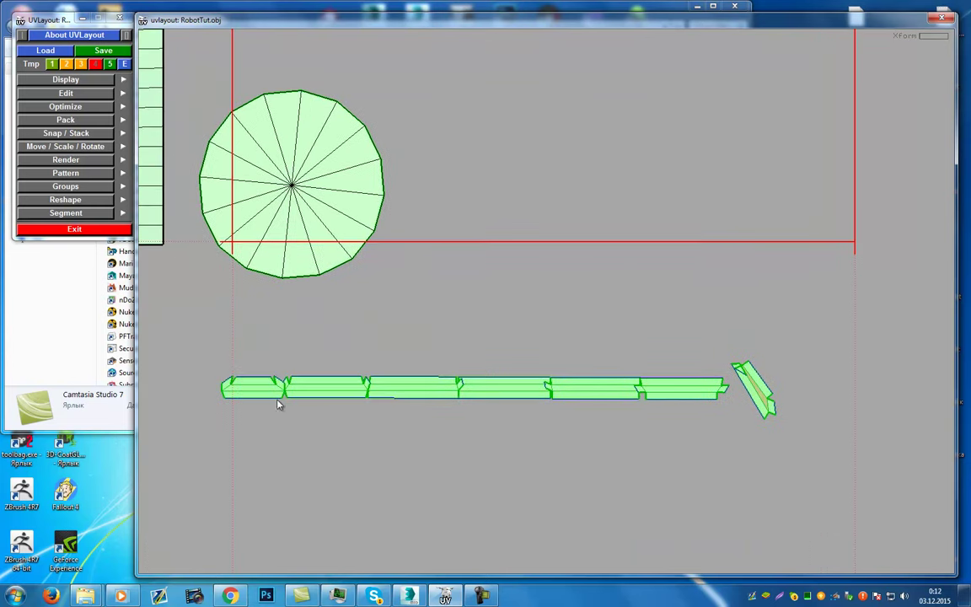
Flatten the bar shell at the end of the horizontal row, next to the steeply tilted bar
right_click_drag(801, 388, 821, 598)
middle_click_drag(766, 468, 390, 378)
right_click_drag(390, 379, 539, 172)
key("shift+f")
key("space")
key("shift+f")
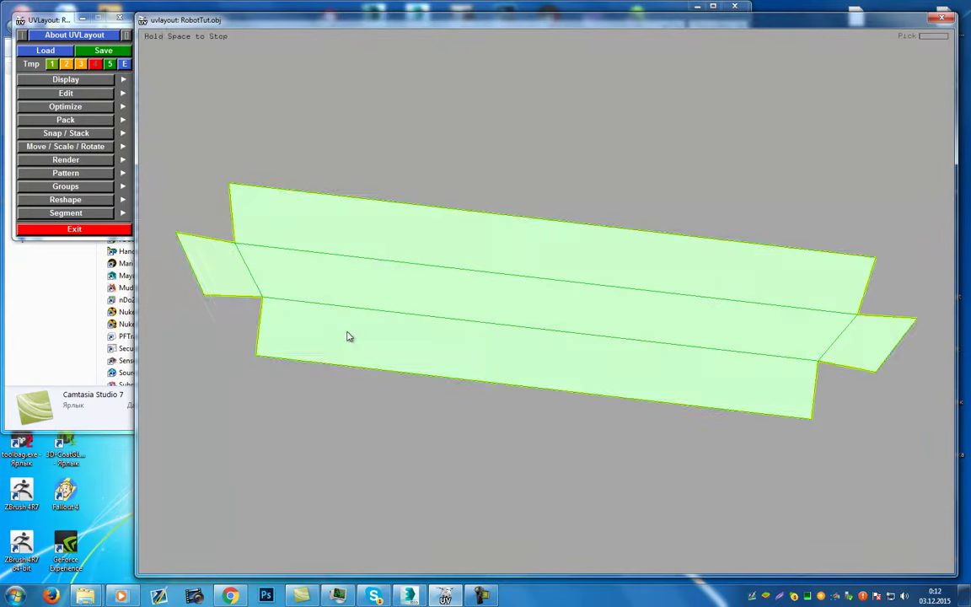
key("space")
right_click_drag(362, 409, 340, 240)
middle_click_drag(421, 307, 682, 341)
key("f")
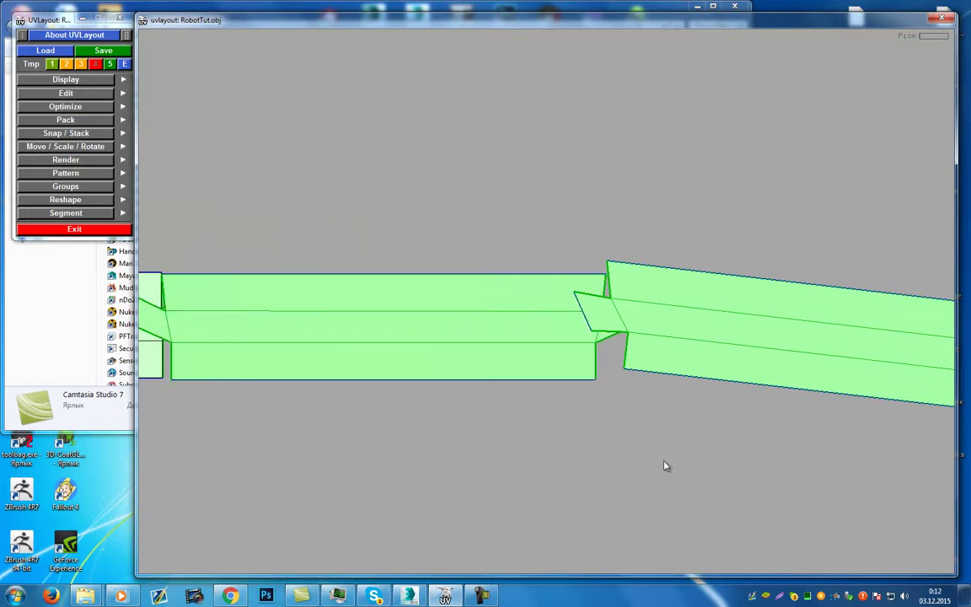
Move three bars out of the row, straighten the skewed one and stack them one above another
right_click_drag(665, 463, 647, 314)
middle_click_drag(673, 339, 645, 257)
right_click_drag(629, 324, 608, 283)
middle_click_drag(442, 369, 742, 412)
middle_click_drag(532, 395, 462, 328)
middle_click_drag(741, 403, 430, 449)
middle_click_drag(562, 368, 500, 249)
key("g")
middle_click_drag(717, 259, 473, 166)
left_click_drag(568, 166, 577, 151)
middle_click_drag(545, 148, 547, 164)
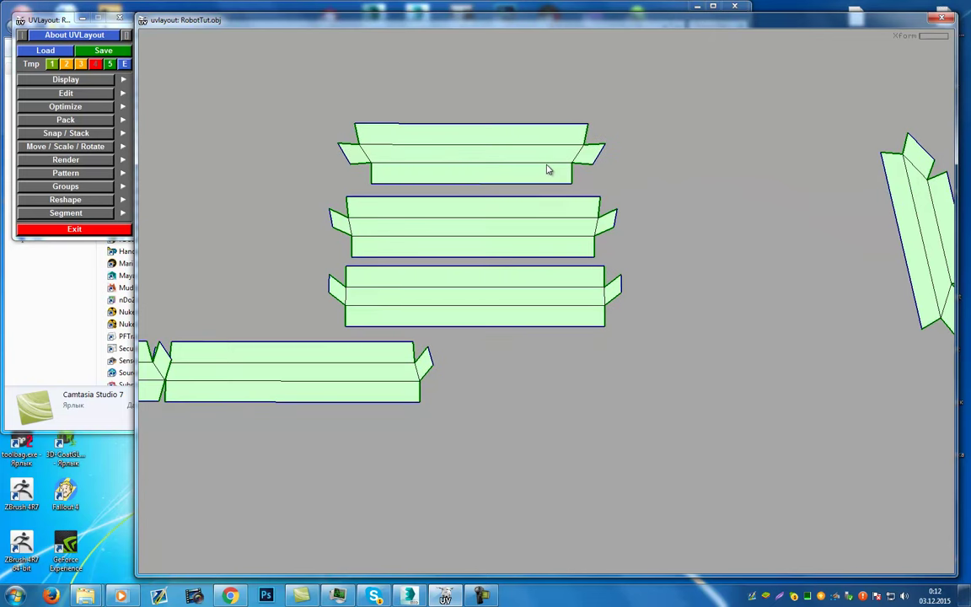
Rotate the remaining tilted bar to horizontal and place it on top of the three stacked bars
right_click_drag(546, 165, 585, 184)
middle_click_drag(585, 185, 536, 259)
left_click_drag(789, 357, 861, 283)
right_click_drag(862, 288, 770, 403)
middle_click_drag(770, 403, 789, 448)
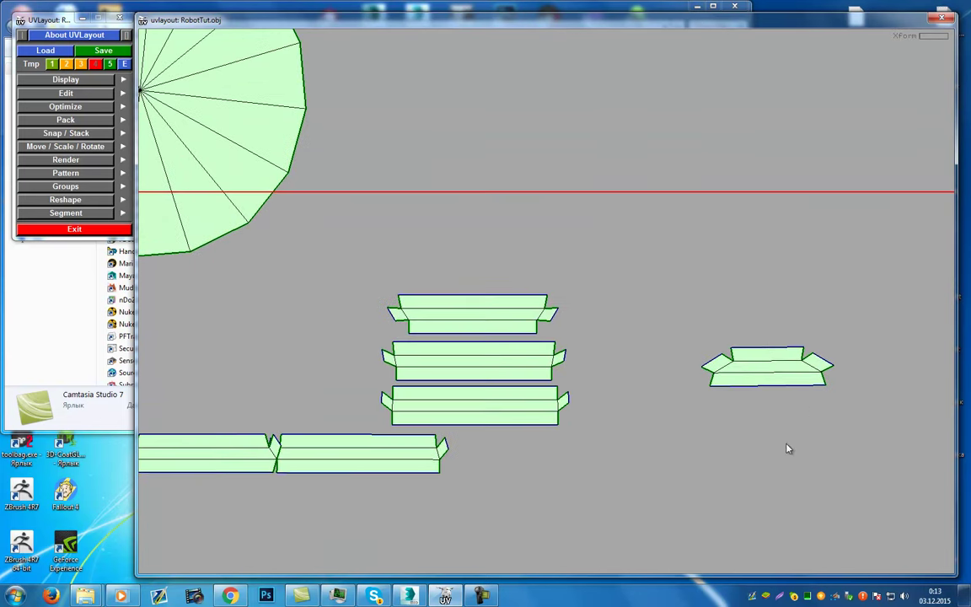
middle_click_drag(762, 372, 465, 276)
Stack the three bars still in the row into a second column beside the first, shortest on top
middle_click_drag(358, 385, 524, 375)
middle_click_drag(499, 440, 418, 392)
middle_click_drag(386, 440, 444, 334)
middle_click_drag(247, 441, 446, 285)
left_click_drag(331, 271, 496, 416)
middle_click_drag(433, 385, 457, 389)
right_click_drag(457, 389, 470, 382)
middle_click_drag(461, 389, 488, 398)
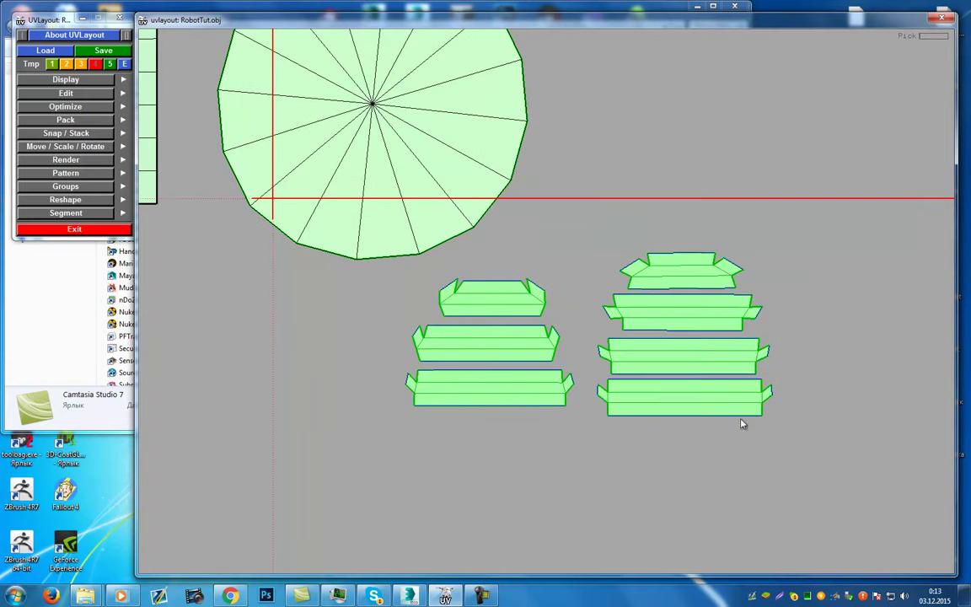
Move the stack of three bars close to the stack of four below the UV square
middle_click_drag(685, 406, 817, 361)
middle_click_drag(817, 360, 704, 426)
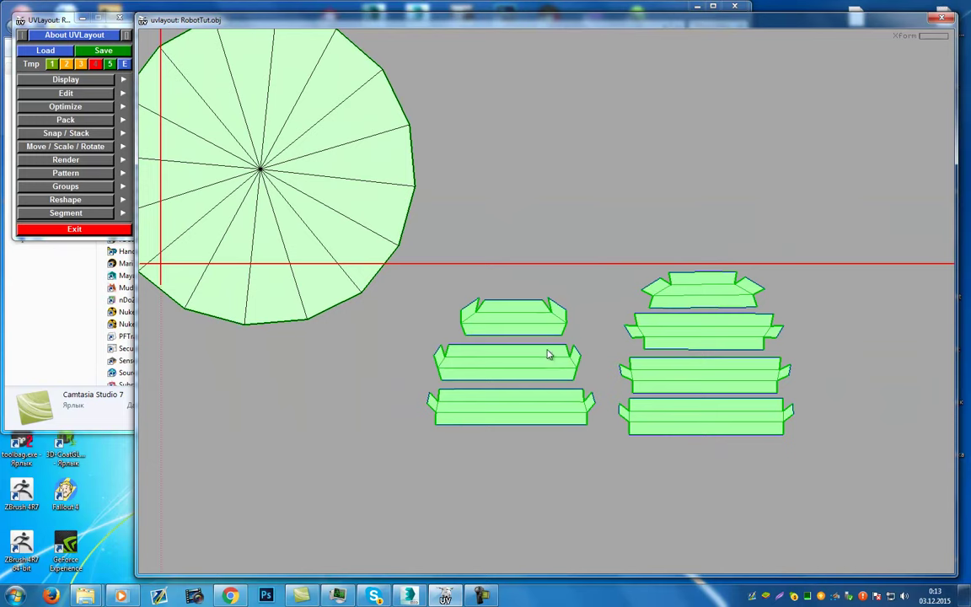
middle_click_drag(507, 422, 514, 427)
left_click_drag(430, 289, 523, 421)
middle_click_drag(523, 420, 547, 407)
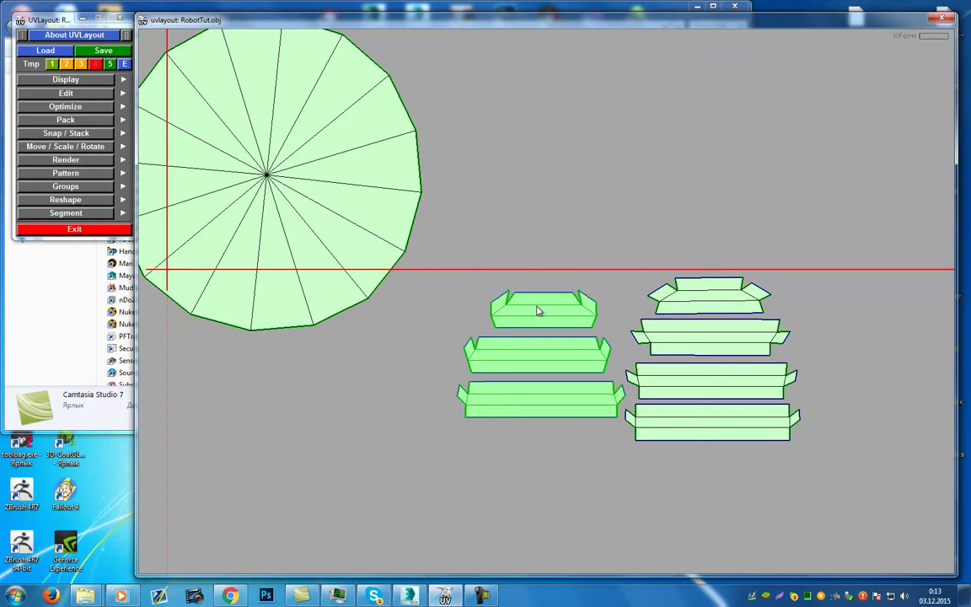
Lock all the bar shells in both stacks
key("l")
key("l")
key("l")
key("l")
key("l")
key("l")
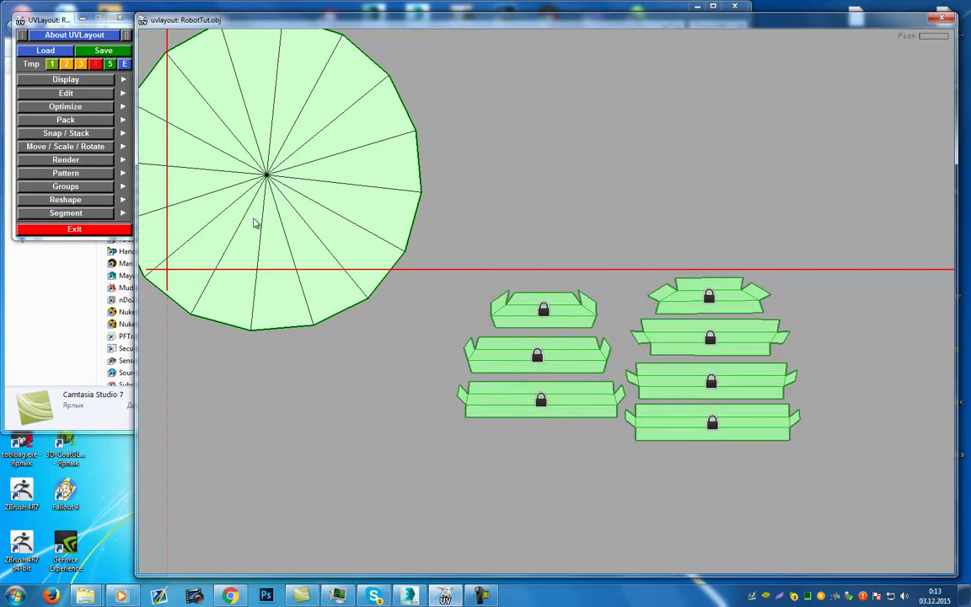
Enclose the locked bar shells in a new packing box
left_click(65, 92)
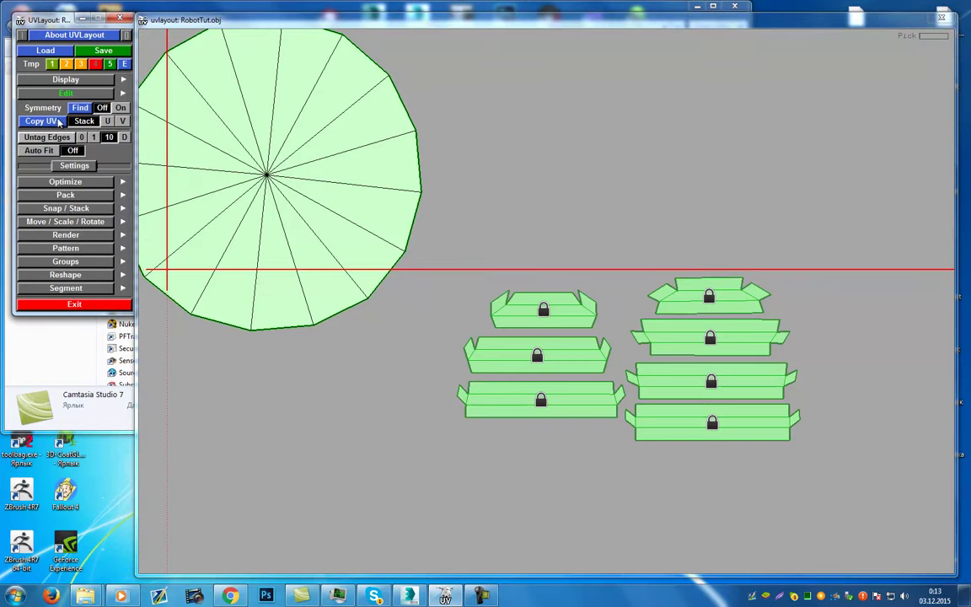
left_click(82, 196)
left_click(59, 210)
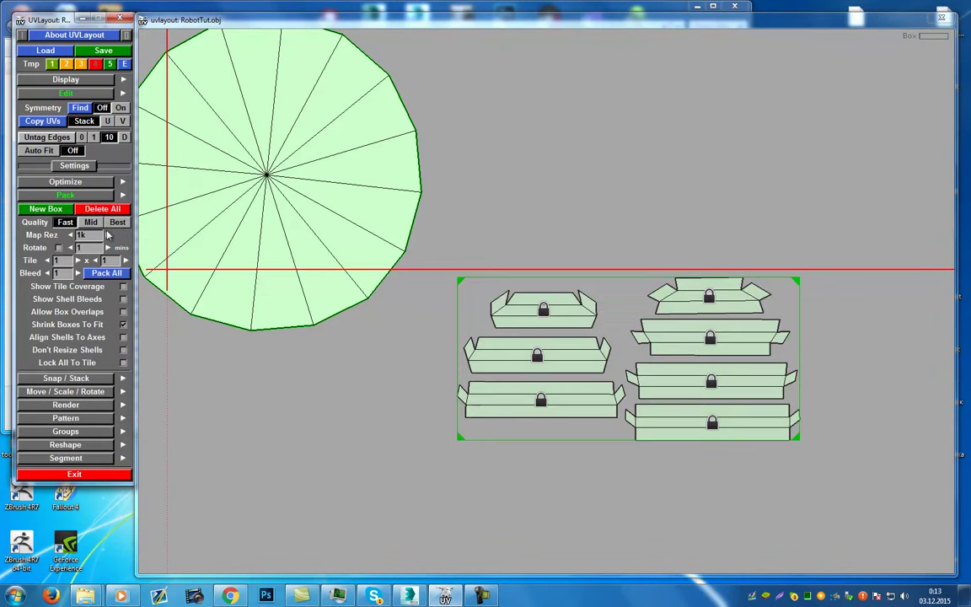
Move the two large notched shells away from the strips and place them side by side with their notches facing
middle_click_drag(398, 271, 635, 370)
right_click_drag(634, 371, 586, 307)
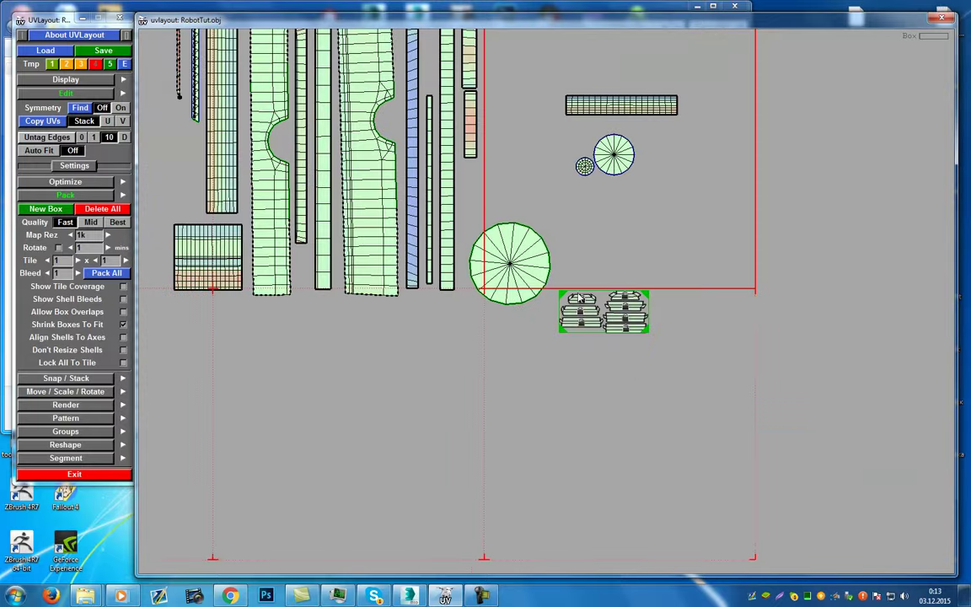
middle_click_drag(586, 307, 635, 502)
right_click_drag(579, 442, 539, 413)
middle_click_drag(446, 409, 253, 390)
key("space")
middle_click_drag(458, 471, 295, 418)
left_click_drag(303, 216, 503, 280)
mouse_move(310, 411)
middle_mouse_down()
mouse_move(298, 390)
mouse_move(299, 405)
middle_mouse_up()
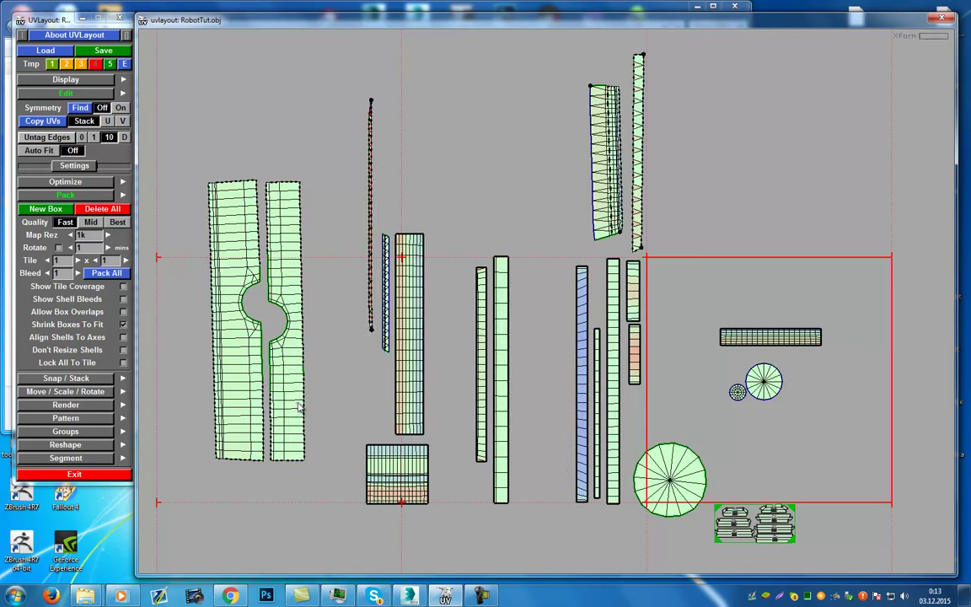
Adjust the narrower notched shell so it sits close beside the wider one without overlapping
left_click_drag(298, 435, 89, 486)
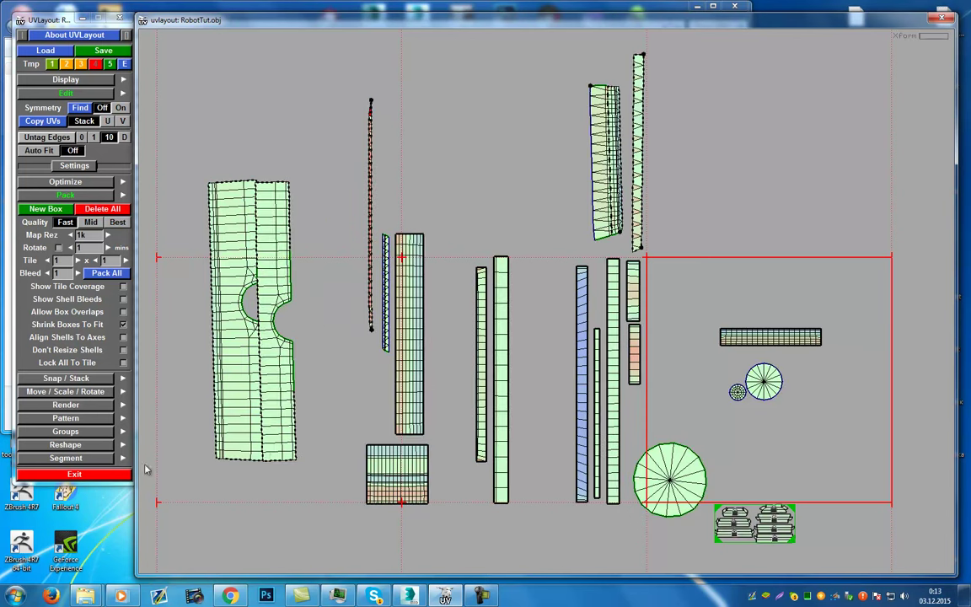
middle_click_drag(272, 447, 285, 443)
left_click_drag(285, 443, 280, 442)
middle_click_drag(281, 442, 284, 449)
left_click_drag(284, 449, 496, 23)
middle_click_drag(298, 395, 290, 390)
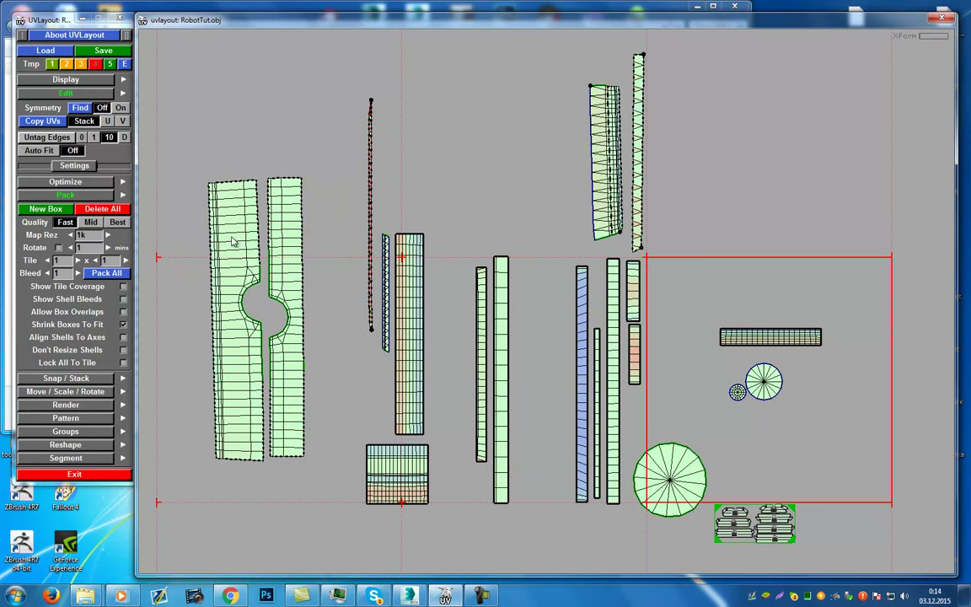
Lock the two notched shells and enclose them in a new packing box
key("l")
key("l")
left_click_drag(208, 166, 329, 483)
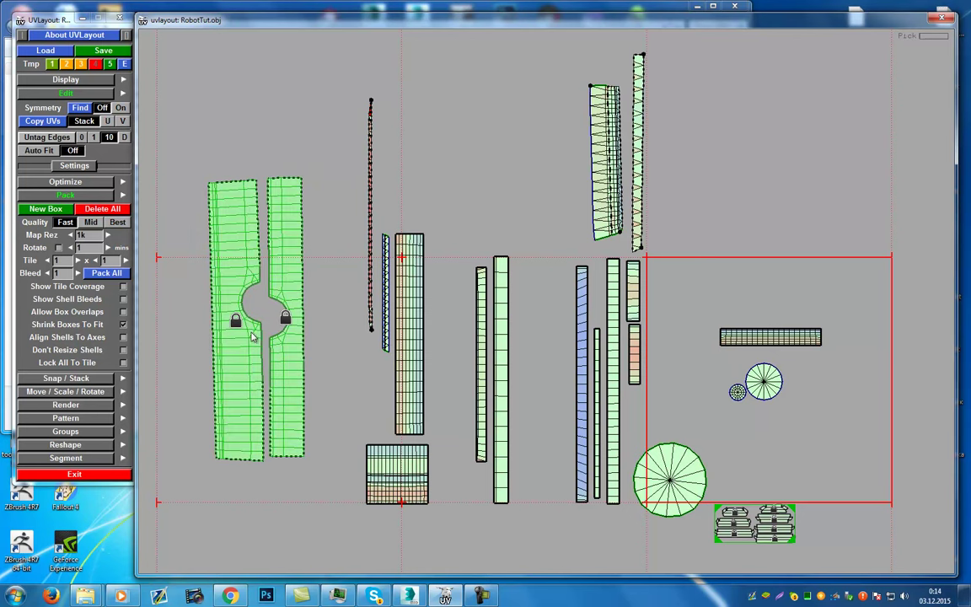
left_click(57, 211)
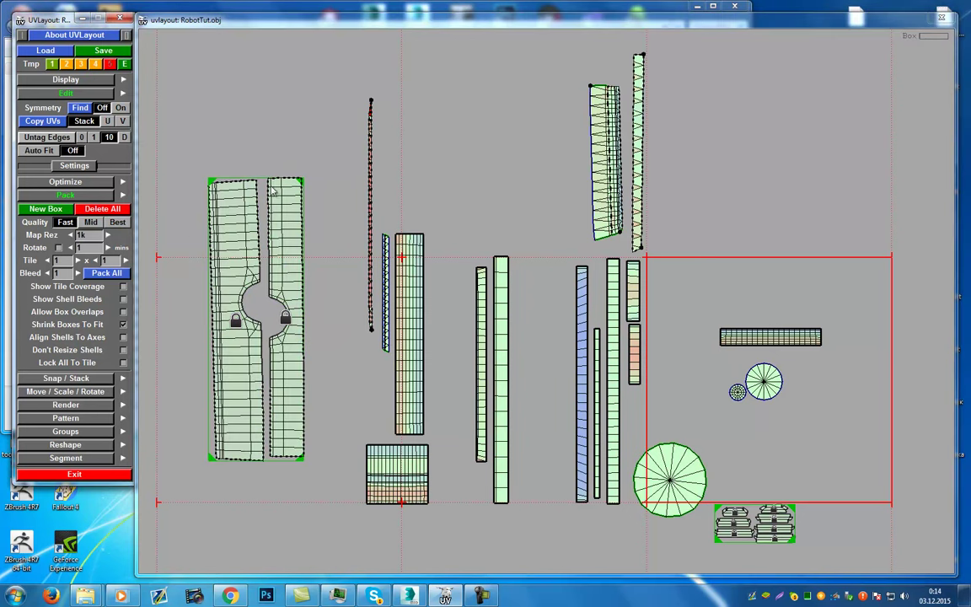
Gather the loose strips beside the UV square, set the rectangular shell by the notched pair and move the large disc inside the square
middle_click_drag(399, 295, 449, 322)
middle_click_drag(370, 478, 321, 443)
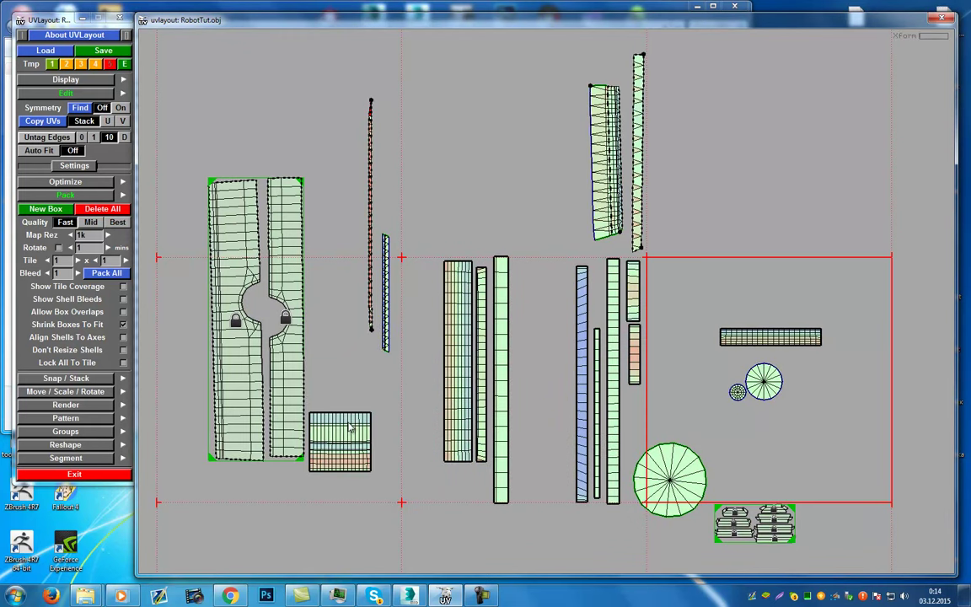
middle_click_drag(382, 336, 428, 353)
middle_click_drag(369, 310, 428, 468)
middle_click_drag(603, 202, 530, 373)
middle_click_drag(585, 413, 577, 412)
middle_click_drag(679, 472, 777, 446)
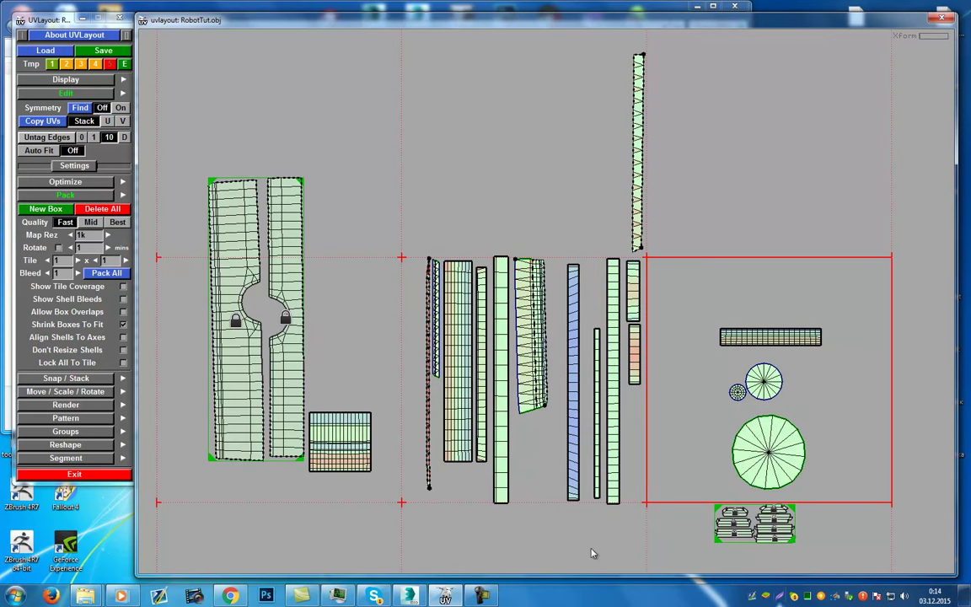
Set the packing quality to Mid and pack all shells into the UV square
left_click(489, 597)
left_click(915, 542)
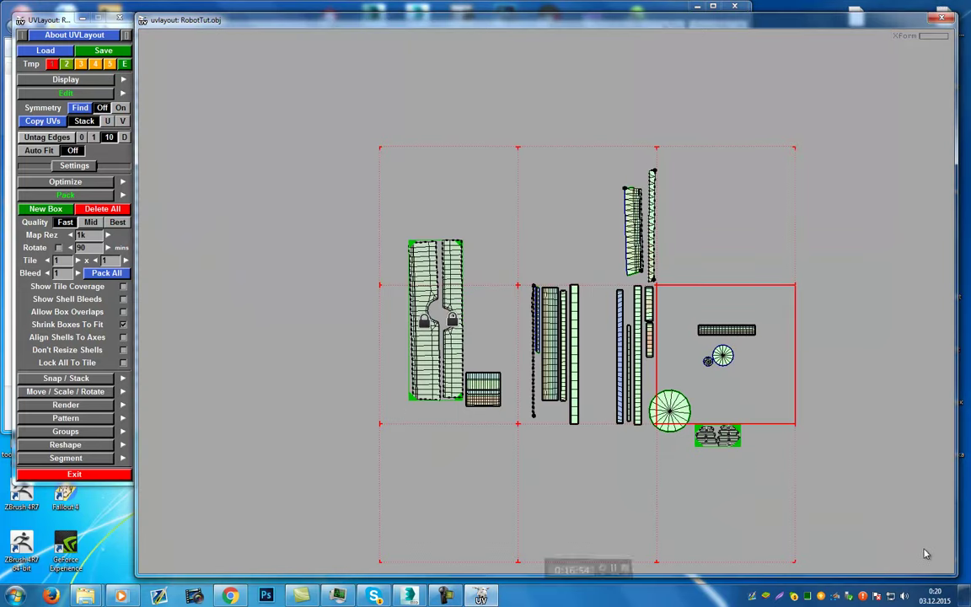
scroll(664, 357, "up", 2)
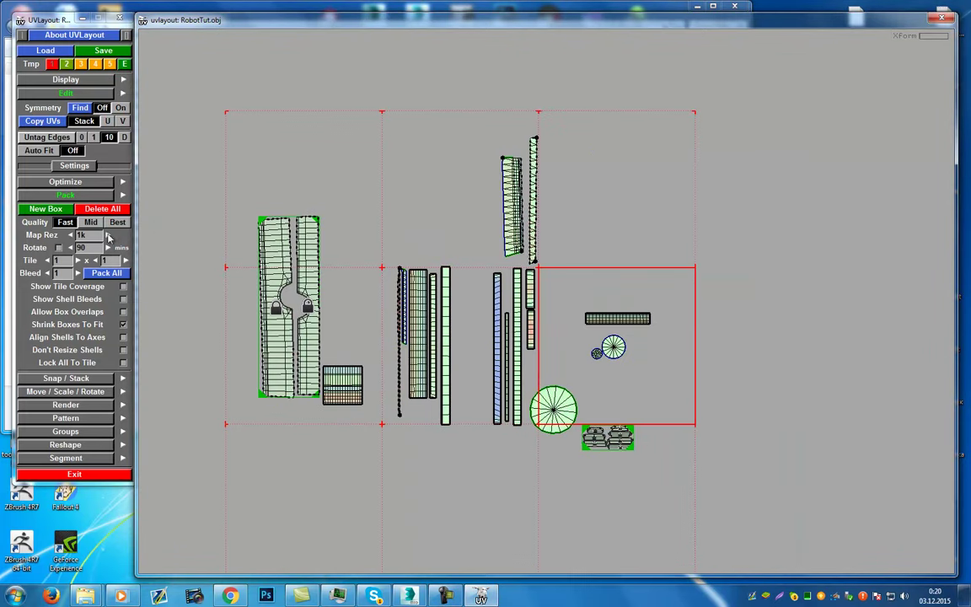
left_click(107, 236)
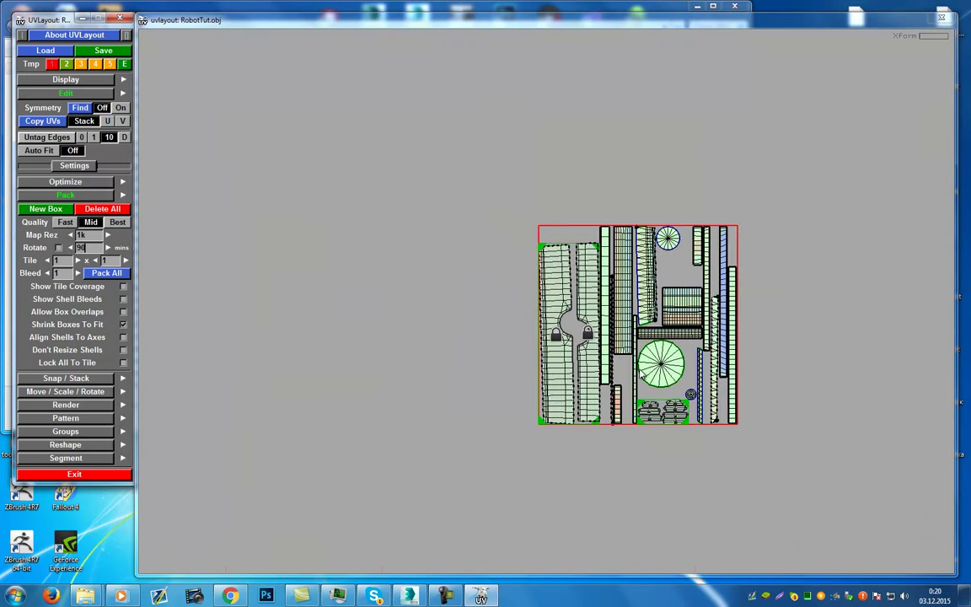
Examine the packed layout for shell spacing and unused gaps
middle_click_drag(697, 362, 590, 356)
right_click_drag(564, 401, 549, 357)
middle_click_drag(485, 316, 475, 400)
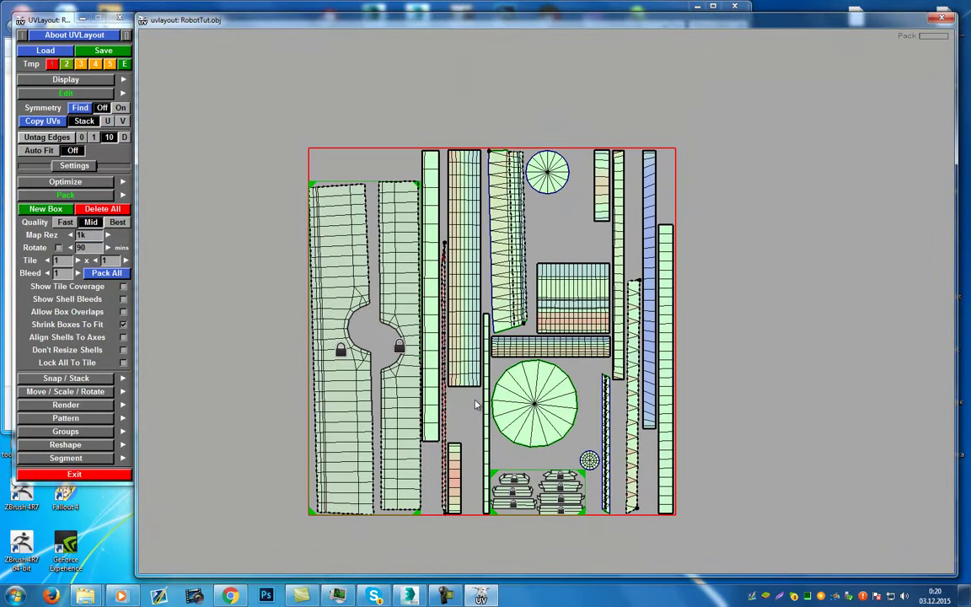
middle_click_drag(378, 342, 373, 359)
left_click_drag(201, 155, 729, 570)
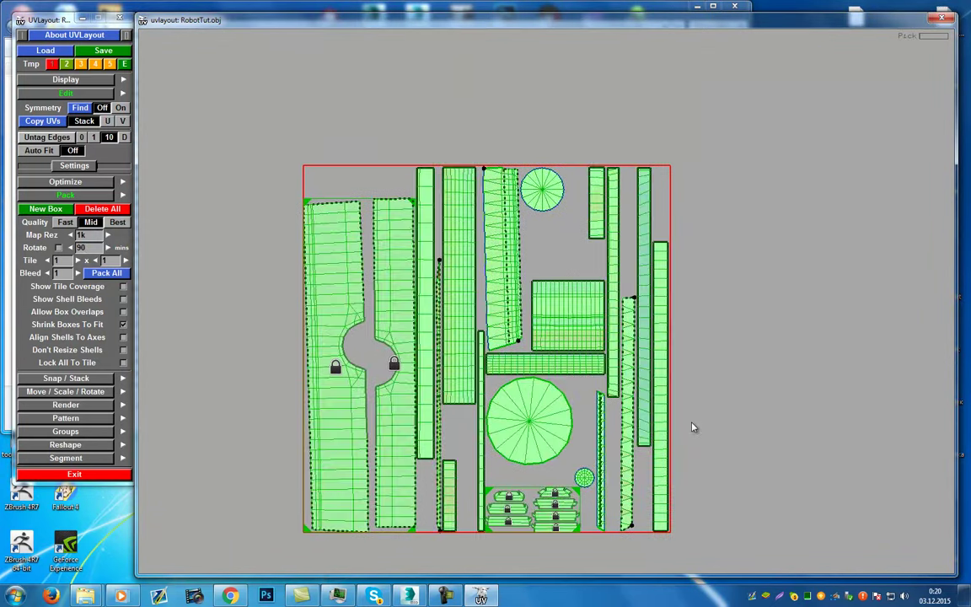
middle_click_drag(580, 379, 608, 302)
right_click_drag(570, 353, 567, 326)
left_click(779, 294)
Nudge the large disc towards the centre of its gap in the packed layout
left_click(552, 339)
mouse_move(551, 339)
middle_mouse_down()
mouse_move(570, 346)
mouse_move(557, 343)
middle_mouse_up()
middle_click_drag(557, 343, 575, 349)
middle_click_drag(599, 270, 599, 277)
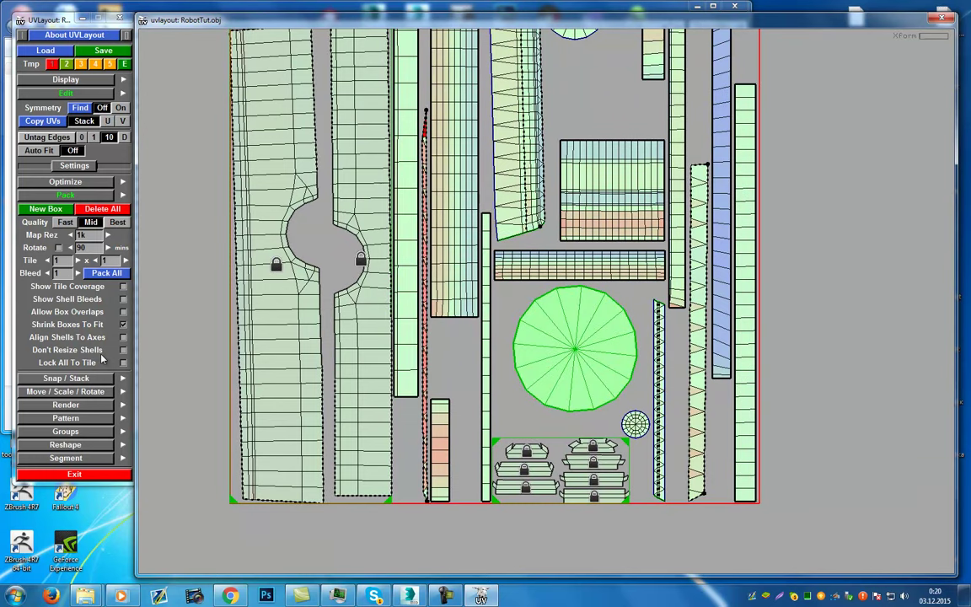
Display the model in 3D and examine the numbered checker texture on the cylinder and its side knob
scroll(552, 239, "down", 1)
middle_click_drag(552, 239, 526, 379)
middle_click_drag(568, 171, 585, 181)
middle_click_drag(500, 216, 508, 220)
right_click_drag(565, 401, 572, 262)
key("3")
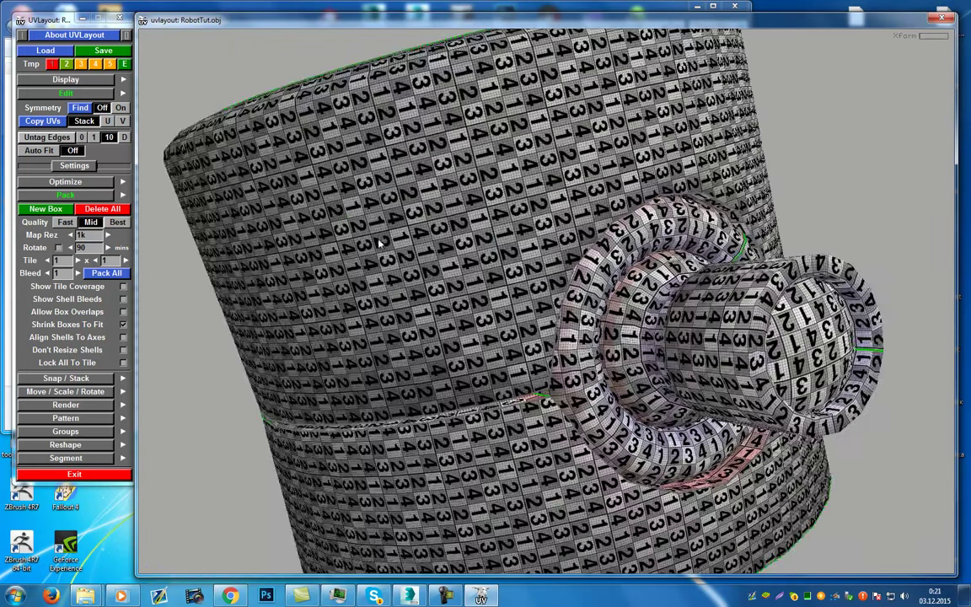
left_click_drag(492, 336, 497, 270)
Save the unwrapped model as RobotTut.obj
left_click(118, 54)
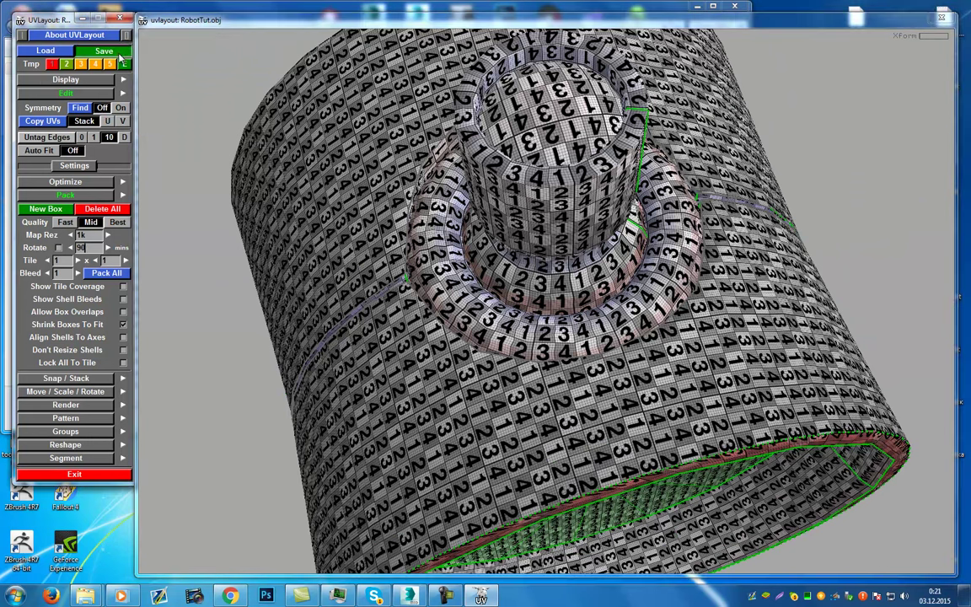
left_click(118, 53)
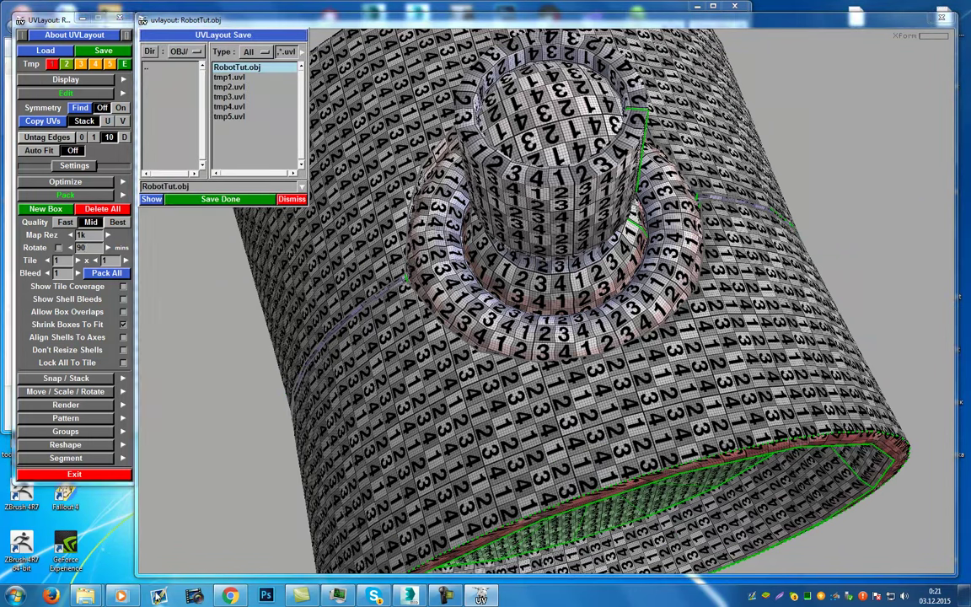
Switch to 3ds Max, unhide all objects and display both cylinder models shaded without edges
left_click(410, 597)
scroll(404, 328, "down", 8)
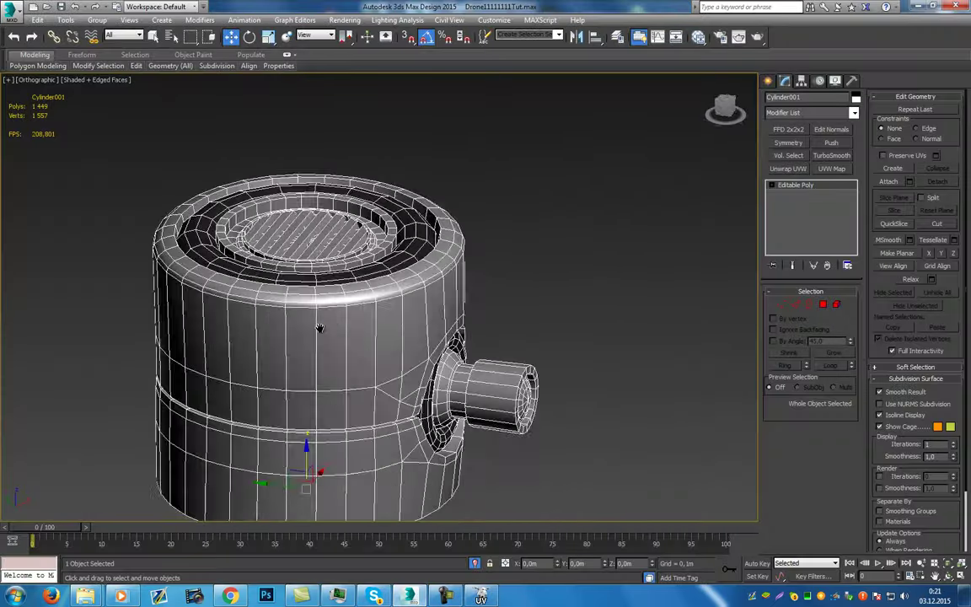
middle_click_drag(365, 307, 436, 318)
scroll(436, 318, "down", 4)
middle_click_drag(436, 317, 392, 318, "alt")
right_click(390, 315)
left_click(435, 266)
scroll(317, 339, "up", 5)
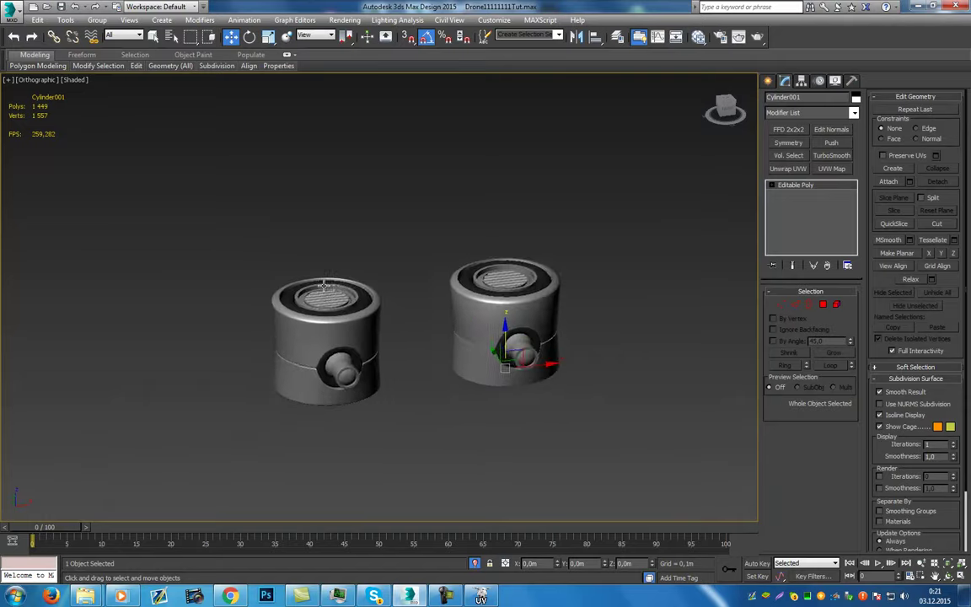
Capture the viewport area with both cylinder models and draw a red arrow towards the first one
key("Print")
left_click_drag(97, 107, 783, 533)
left_click_drag(279, 201, 244, 272)
Write "HIGH" in red beside the arrow above the first cylinder model
left_click_drag(284, 144, 297, 196)
left_click_drag(291, 181, 309, 172)
left_click_drag(312, 153, 329, 203)
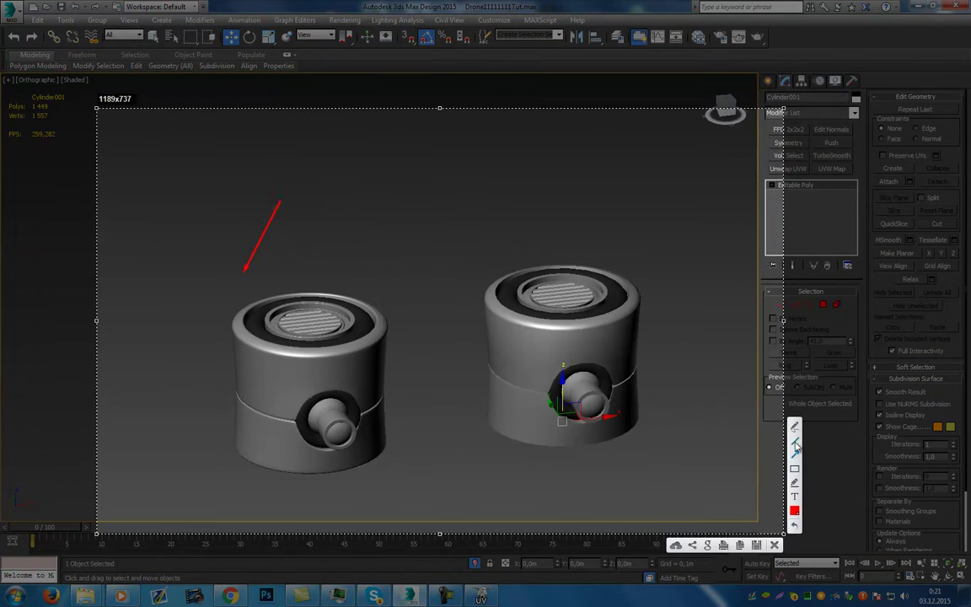
mouse_move(288, 166)
left_mouse_down()
mouse_move(295, 210)
mouse_move(293, 187)
mouse_move(305, 186)
left_mouse_up()
mouse_move(306, 171)
left_mouse_down()
mouse_move(316, 214)
mouse_move(325, 204)
left_mouse_up()
left_click(320, 167)
left_click_drag(319, 163, 337, 178)
left_click_drag(337, 178, 342, 205)
left_click_drag(343, 205, 359, 204)
mouse_move(360, 204)
left_mouse_down()
mouse_move(361, 187)
mouse_move(349, 188)
mouse_move(379, 204)
left_mouse_up()
left_click_drag(373, 189, 389, 181)
left_click_drag(388, 167, 401, 205)
Mark the second cylinder model with a red arrow and the word "LOW", and close the screen capture
mouse_move(574, 173)
left_mouse_down()
mouse_move(550, 239)
mouse_move(557, 227)
mouse_move(545, 223)
left_mouse_up()
mouse_move(588, 196)
left_mouse_down()
mouse_move(611, 187)
mouse_move(631, 197)
mouse_move(636, 185)
mouse_move(625, 170)
mouse_move(668, 182)
left_mouse_up()
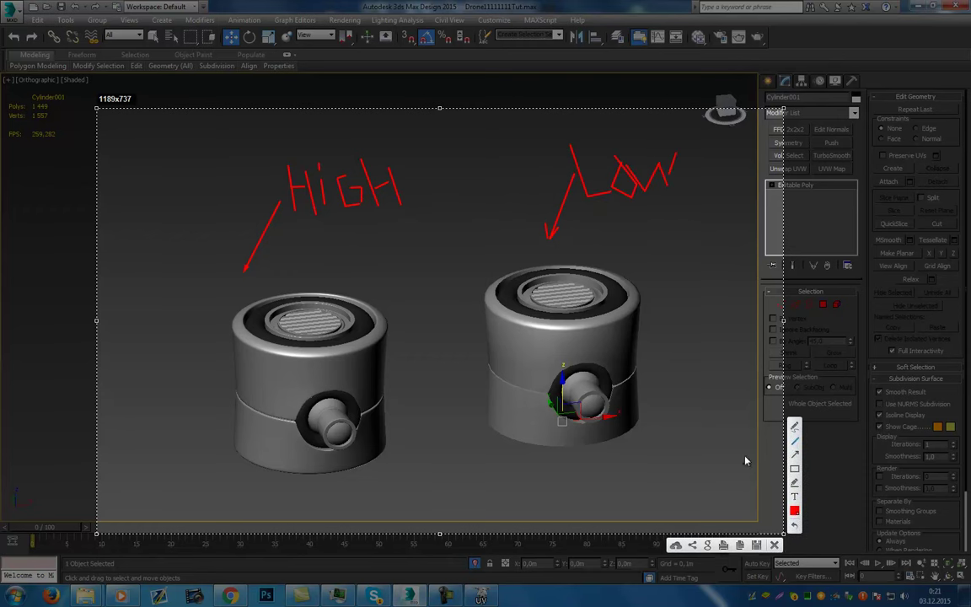
left_click(775, 548)
Hide the high-poly cylinder and examine the low-poly model's shading and mesh with edges displayed
mouse_move(504, 371)
middle_mouse_down("alt")
mouse_move(455, 369)
mouse_move(452, 383)
middle_mouse_up("alt")
middle_click_drag(452, 383, 429, 385)
mouse_move(414, 254)
left_mouse_down()
mouse_move(590, 447)
mouse_move(638, 429)
left_mouse_up()
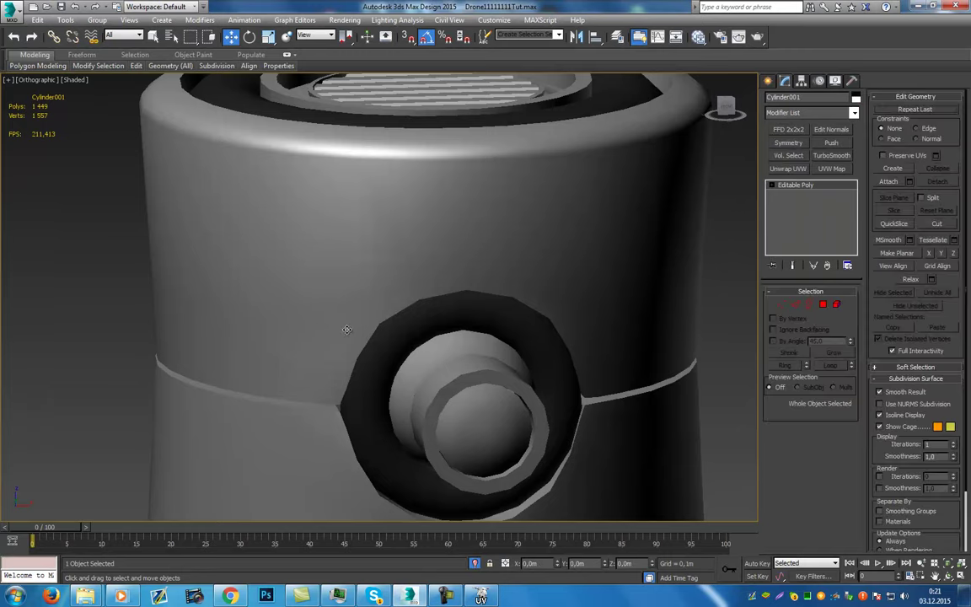
scroll(418, 331, "down", 5)
key("F4")
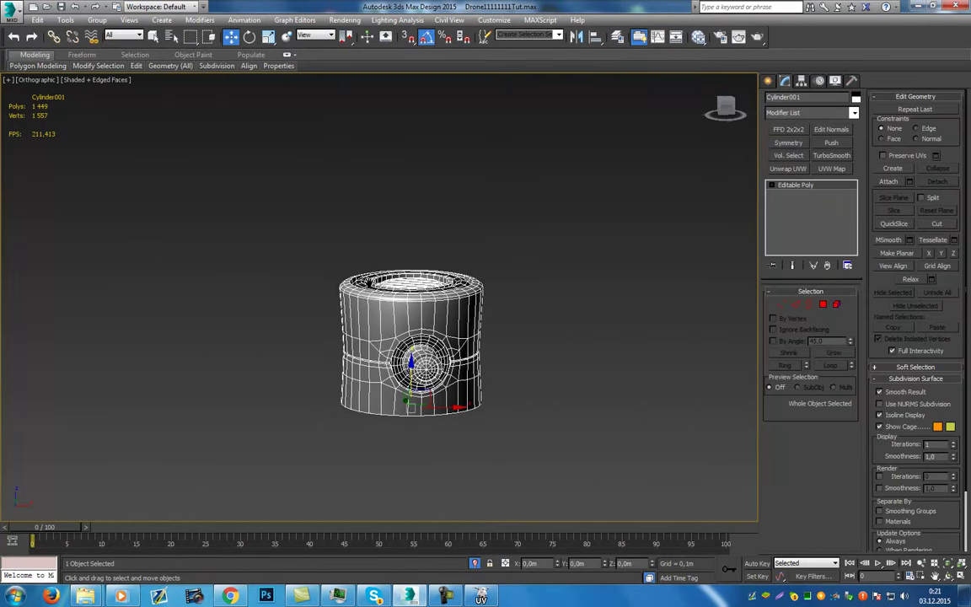
scroll(358, 295, "up", 2)
left_click(358, 299)
left_click(358, 303)
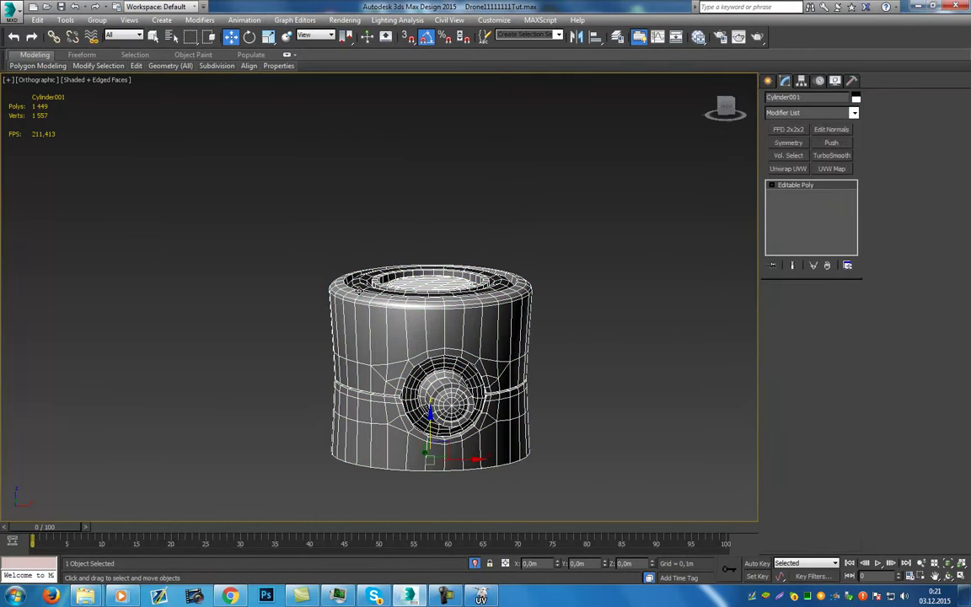
Unhide all objects to bring back the high-poly cylinder beside the low-poly one
scroll(356, 316, "down", 7)
middle_click_drag(364, 337, 385, 362, "alt")
right_click(387, 326)
left_click(426, 284)
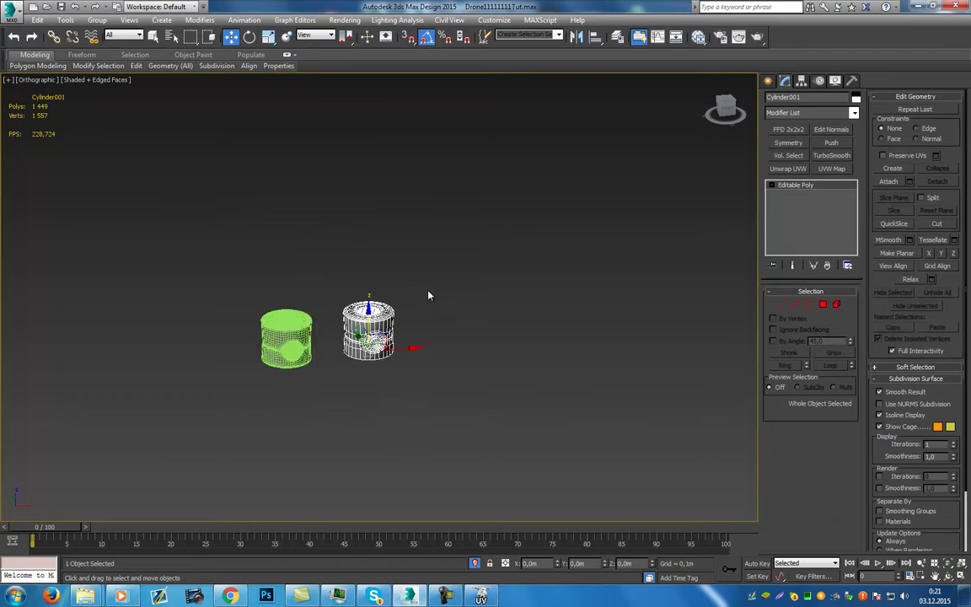
Delete the existing low-poly cylinder and frame the remaining high-poly cylinder in the front view
scroll(299, 331, "up", 4)
left_click(456, 276)
left_click(487, 380)
key("alt+q")
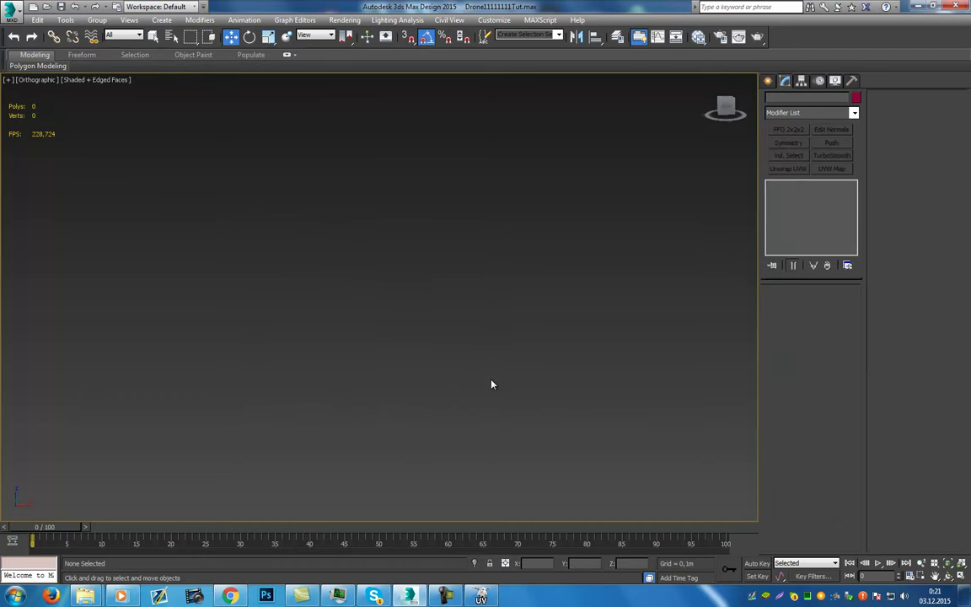
key("f")
key("z")
scroll(147, 150, "down", 4)
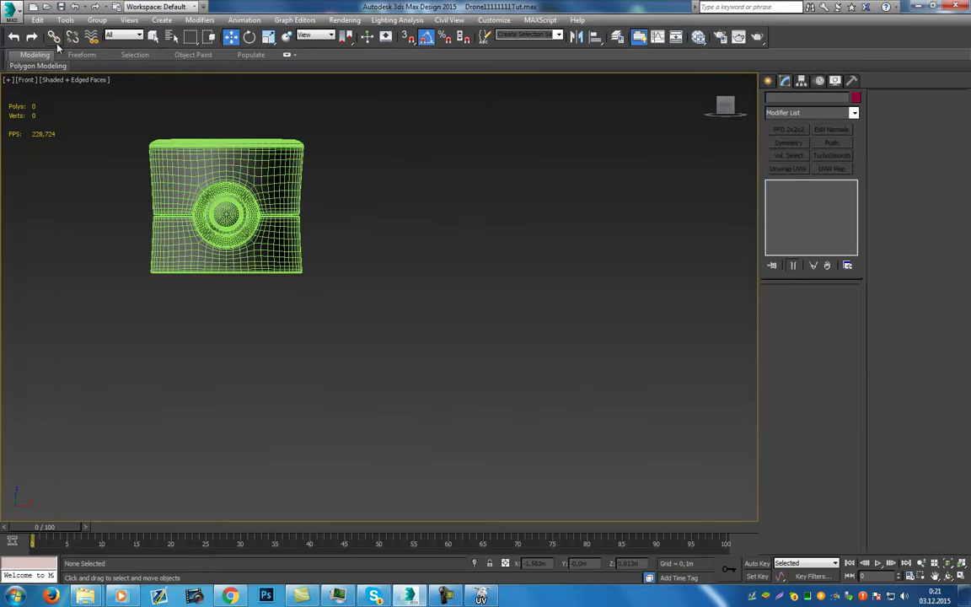
Import the RobotTut OBJ file from the OBJ folder using the default import options
left_click(9, 12)
left_click(39, 165)
left_click(33, 81)
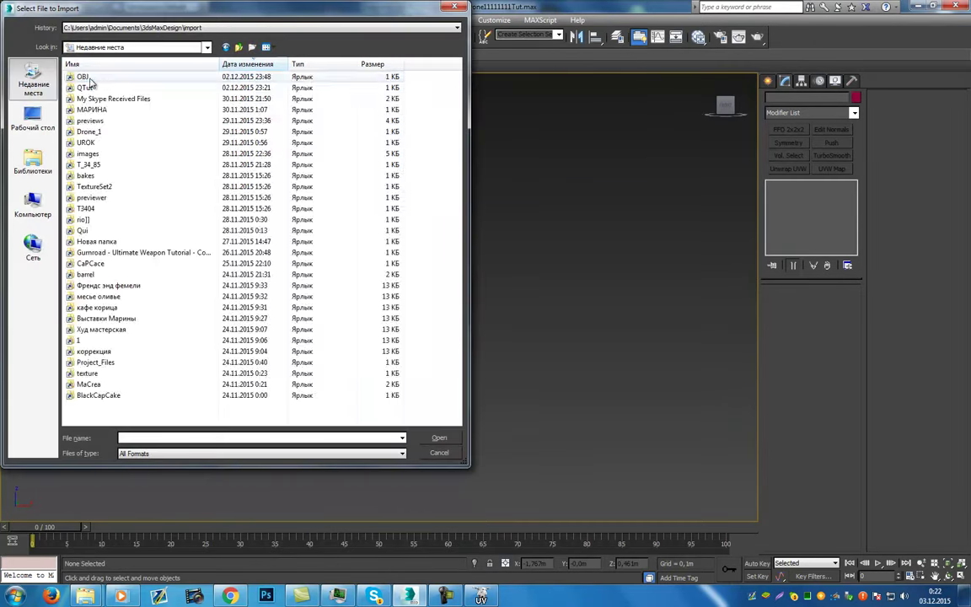
double_click(91, 77)
double_click(93, 78)
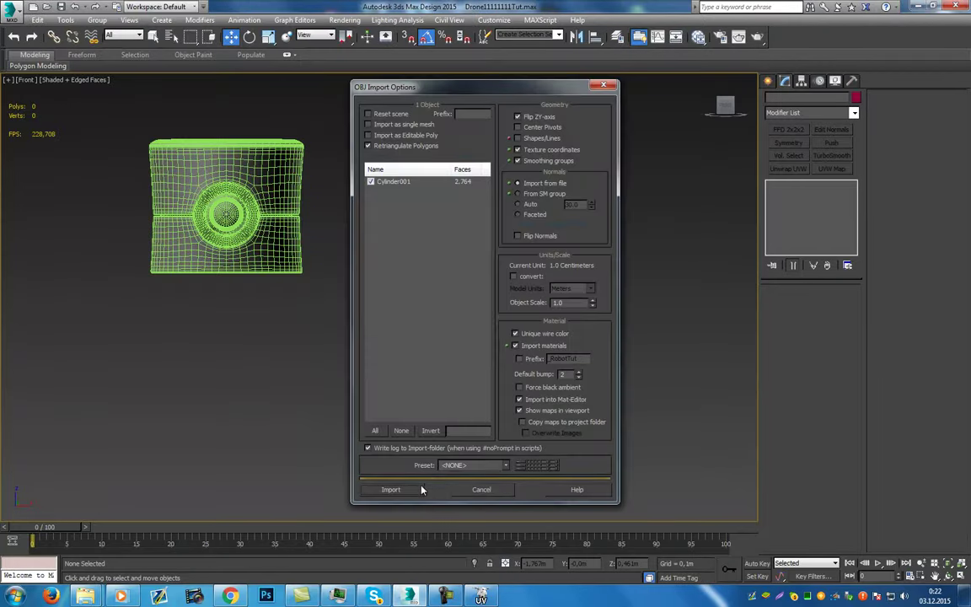
left_click(413, 489)
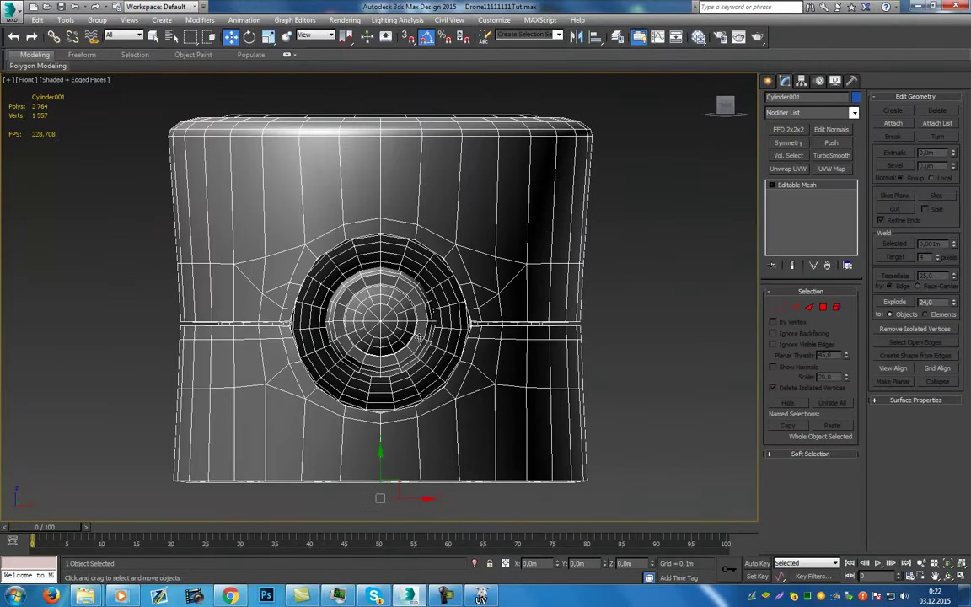
Turn off the edge display, isolate the imported cylinder and rename it Low
scroll(424, 342, "down", 5)
middle_click_drag(425, 342, 477, 357, "alt")
left_click(512, 333)
key("F4")
left_click(407, 309)
key("alt+q")
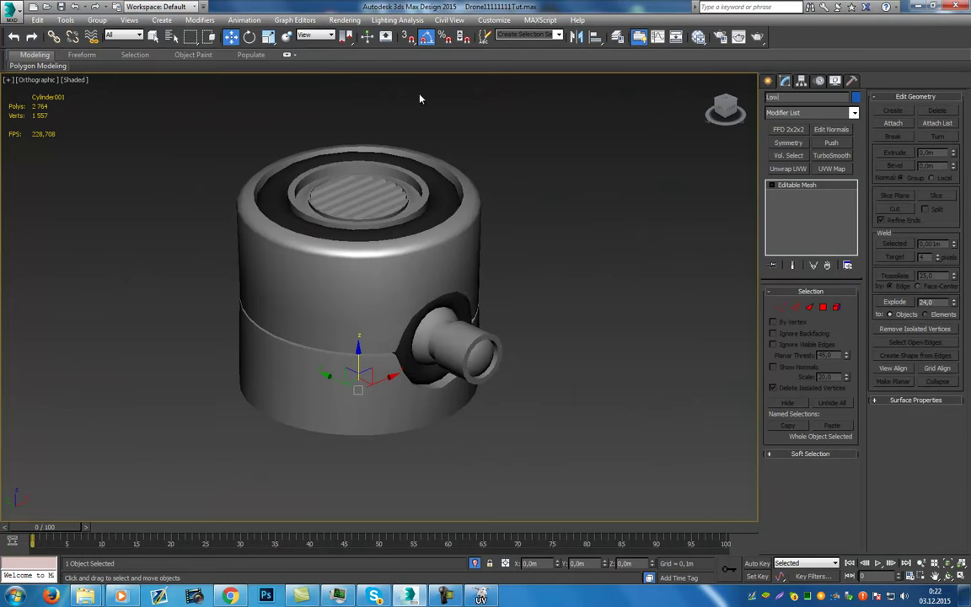
Convert the Low object to an Editable Poly
left_click(789, 168)
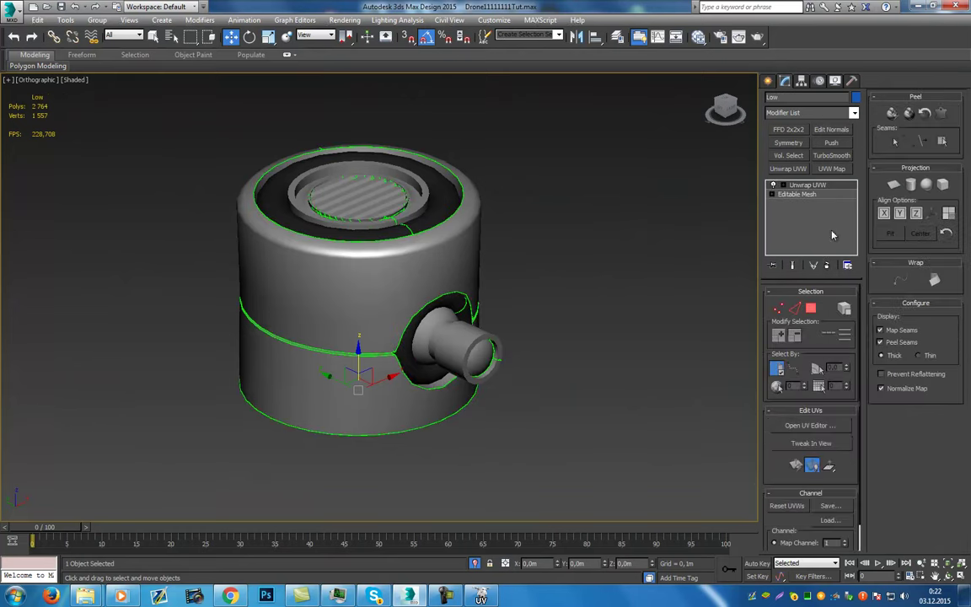
key("ctrl+z")
right_click(477, 248)
mouse_move(503, 364)
left_click(633, 373)
Apply an Unwrap UVW modifier to Low and open its UV editor full size with the checker background hidden
left_click(788, 169)
left_click(788, 169)
left_click(811, 425)
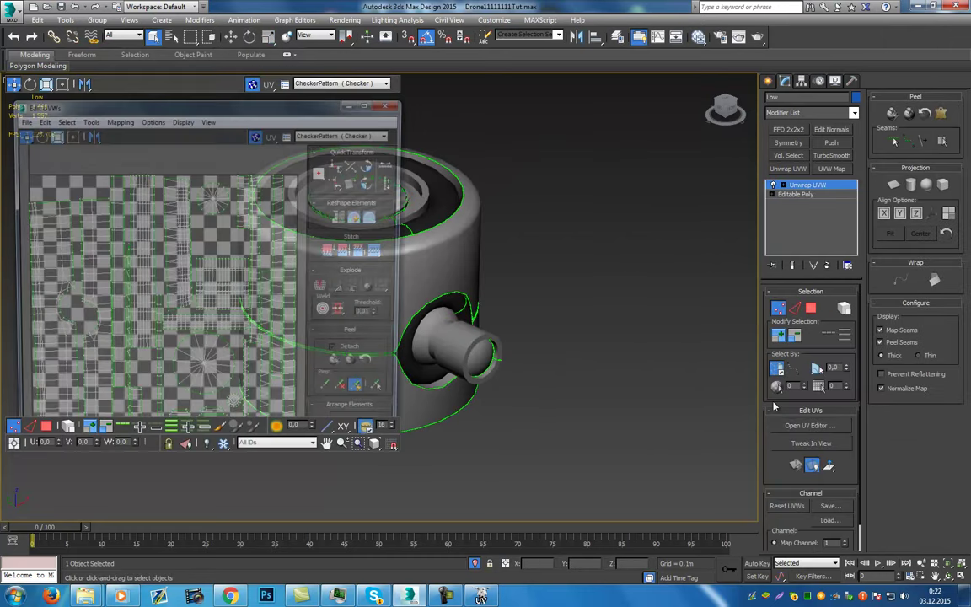
left_click(366, 54)
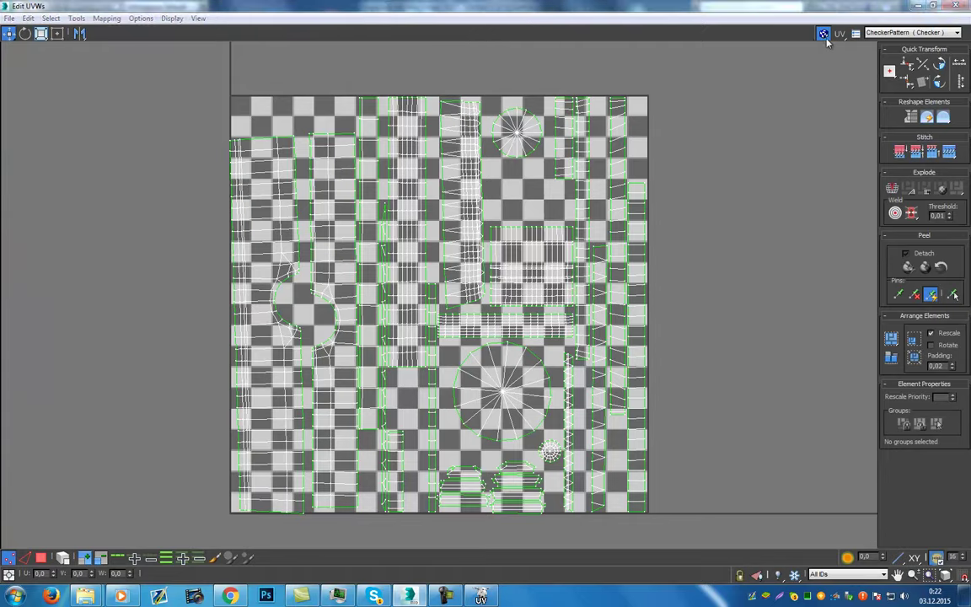
left_click(823, 33)
Turn on element selection for UV polygons and nudge the tall zigzag-patterned shell
scroll(603, 253, "up", 2)
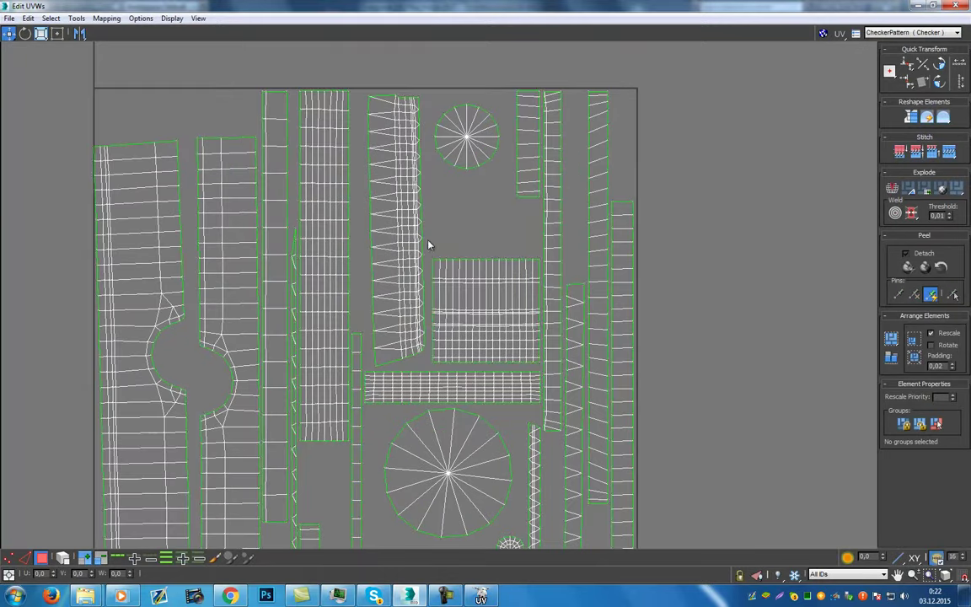
scroll(321, 229, "up", 1)
left_click_drag(359, 279, 360, 280)
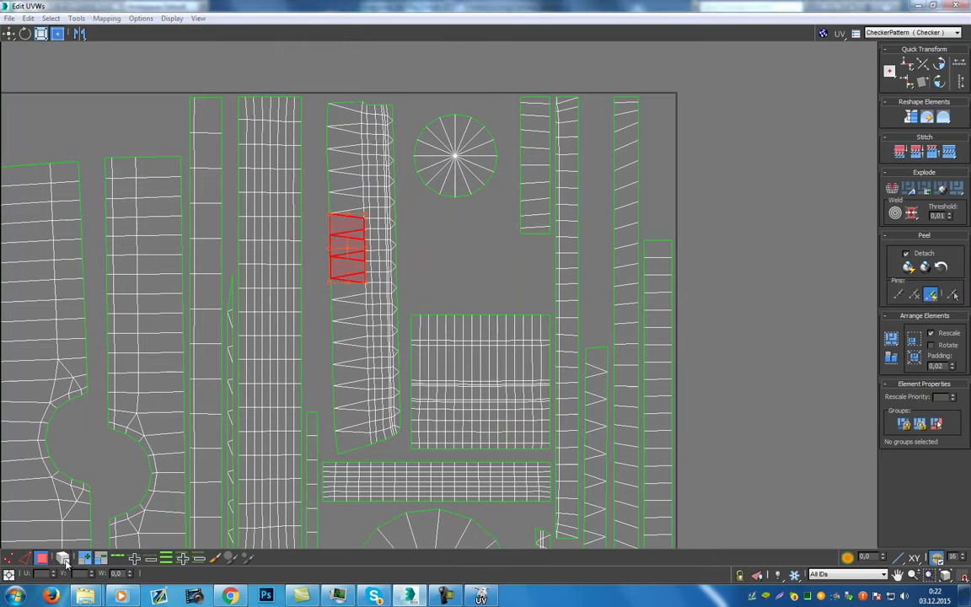
left_click(365, 392)
left_click_drag(360, 447, 348, 460)
Move the two large notched shells slightly inward from the edges of the UV square
scroll(346, 460, "down", 5)
left_click_drag(175, 166, 258, 176)
middle_click_drag(223, 174, 213, 241)
left_click_drag(159, 201, 163, 210, "ctrl")
left_click_drag(203, 249, 201, 240)
left_click_drag(224, 200, 229, 201)
middle_click_drag(320, 468, 304, 417)
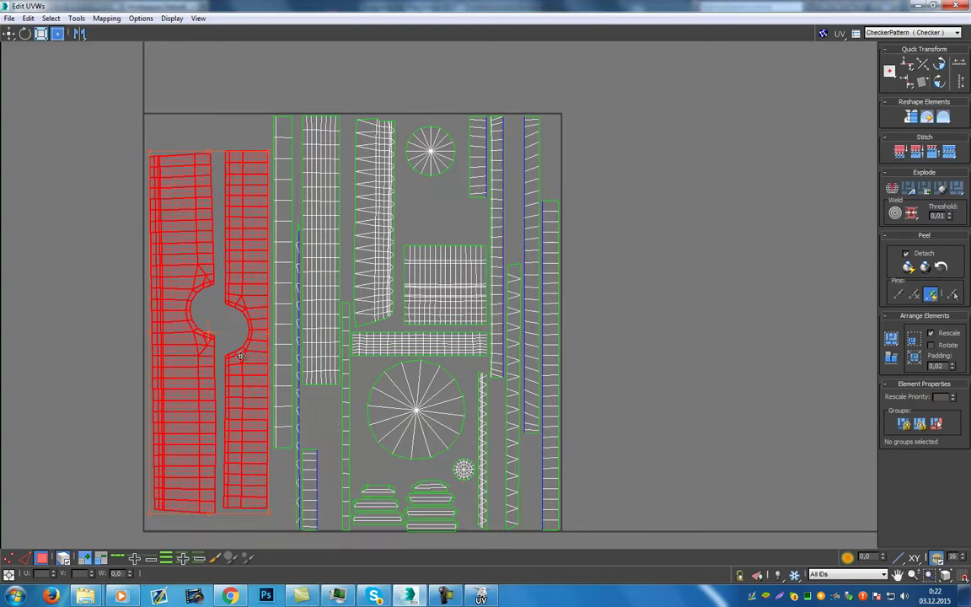
Move the small round shell from beside the trapezoid pieces into the gap below the tall gridded strip
scroll(389, 516, "up", 3)
middle_click_drag(389, 516, 343, 370)
scroll(353, 316, "up", 2)
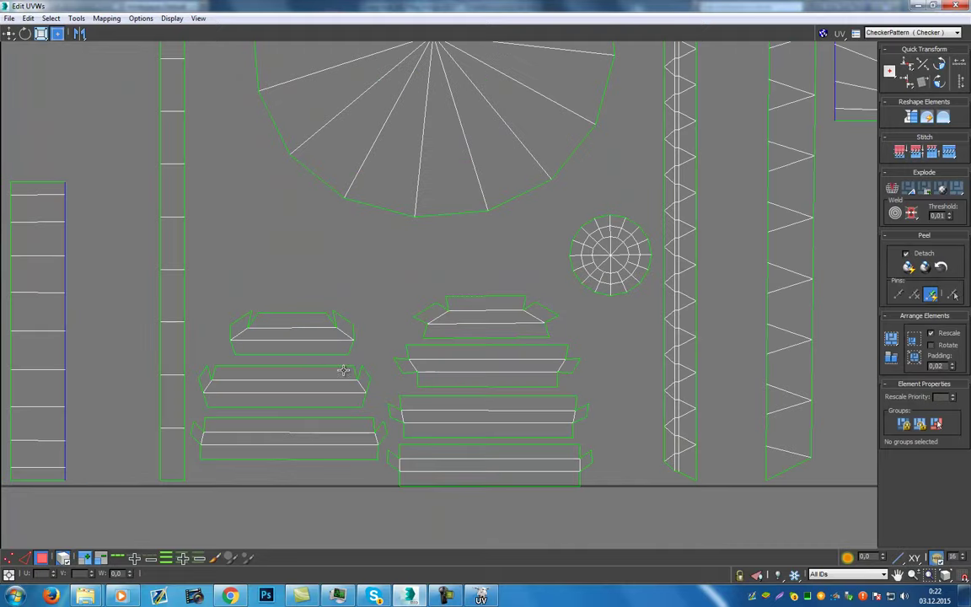
left_click_drag(424, 417, 496, 437)
left_click(615, 242)
scroll(615, 242, "down", 2)
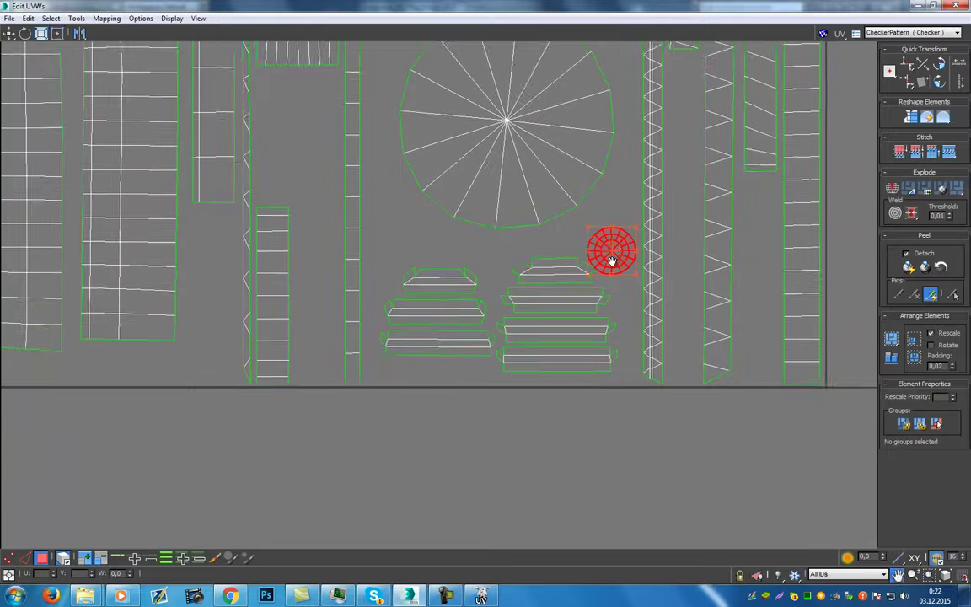
middle_click_drag(612, 254, 640, 344)
left_click_drag(641, 338, 323, 217)
Nudge the large radial disc, the narrow zigzag strip and the square gridded shell to even out their spacing
middle_click_drag(417, 168, 391, 250)
left_click_drag(474, 287, 470, 296)
middle_click_drag(594, 274, 522, 336)
left_click(519, 358)
left_click_drag(518, 359, 509, 356)
middle_click_drag(585, 383, 503, 337)
middle_click_drag(454, 279, 434, 468)
middle_click_drag(370, 227, 376, 330)
left_click(376, 362)
left_click_drag(375, 363, 368, 363)
Nudge the long ladder-shaped strip and the tall gridded strip beside it to adjust the gap between them
middle_click_drag(87, 488, 395, 414)
middle_click_drag(407, 232, 411, 332)
left_click(421, 327)
left_click(413, 194)
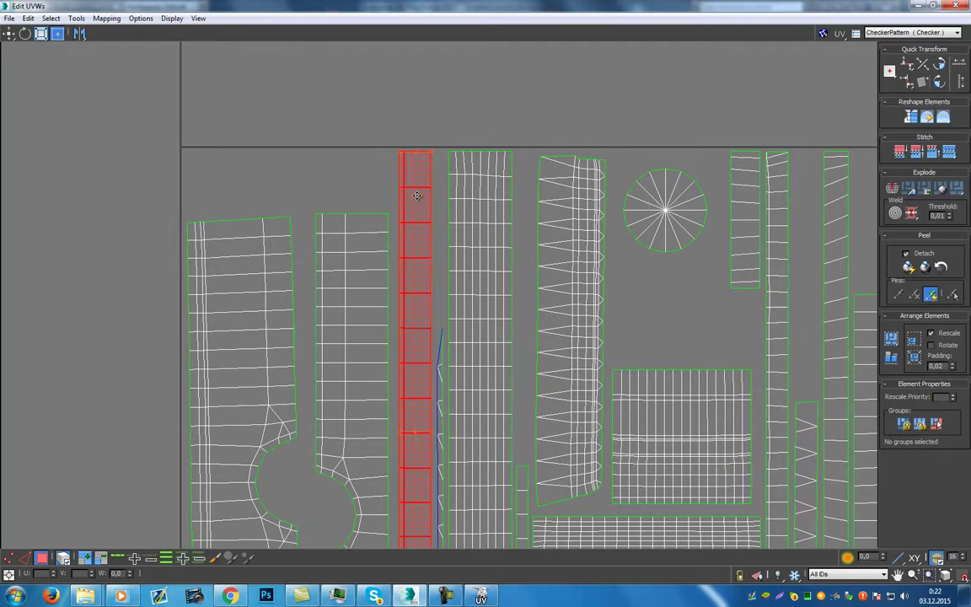
middle_click_drag(453, 248, 387, 214)
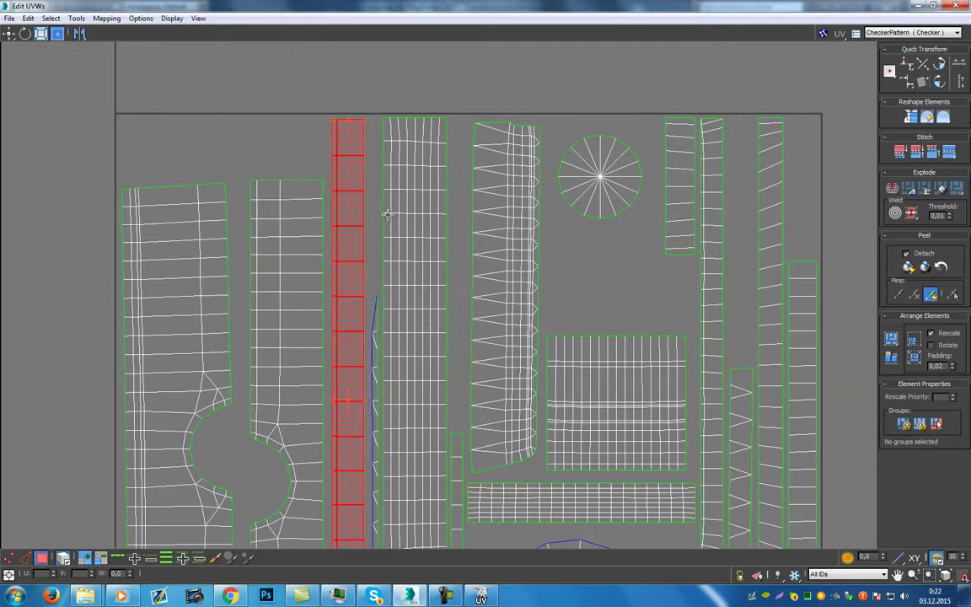
left_click(397, 232)
left_click_drag(398, 233, 400, 233)
Adjust the position of the narrow ladder strip between the tall gridded strip and the large radial disc
middle_click_drag(450, 345, 405, 151)
middle_click_drag(417, 396, 414, 278)
scroll(413, 276, "up", 2)
middle_click_drag(491, 198, 454, 240)
left_click_drag(350, 292, 366, 330)
key("ctrl+z")
left_click(365, 335)
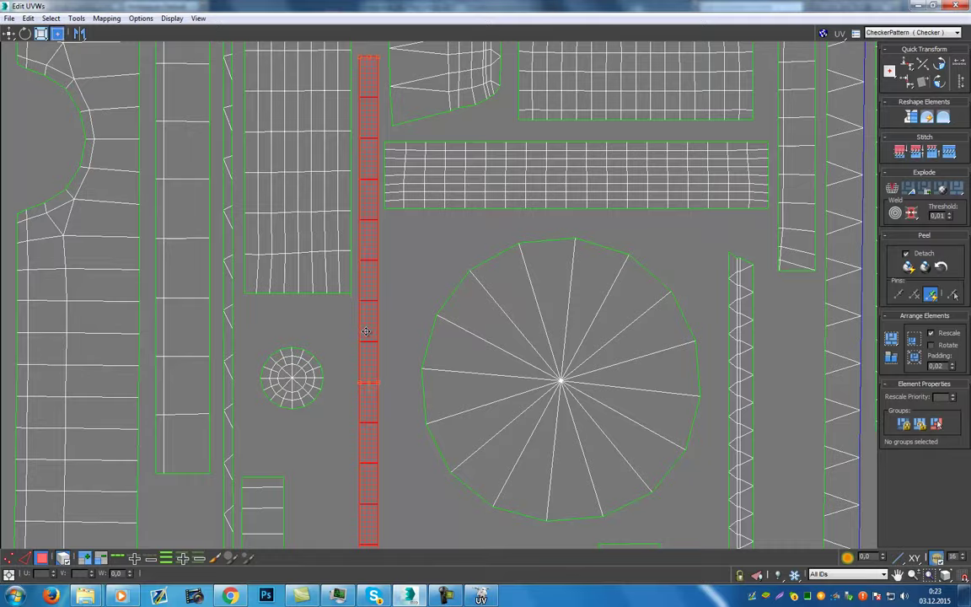
Move the smaller radial disc down toward the square gridded shell and nudge the short ladder strip near the UV square's upper edge
scroll(366, 331, "down", 2)
middle_click_drag(428, 234, 397, 436)
middle_click_drag(412, 256, 405, 395)
left_click_drag(451, 244, 453, 338)
scroll(455, 339, "down", 2)
middle_click_drag(522, 356, 446, 235)
left_click_drag(429, 165, 425, 168)
Scale all UV shells down slightly to leave a margin inside the UV square, and close the UV editor
scroll(483, 206, "up", 1)
middle_click_drag(535, 339, 648, 139)
scroll(648, 139, "down", 1)
scroll(578, 387, "up", 3)
scroll(605, 320, "down", 2)
middle_click_drag(585, 299, 745, 602)
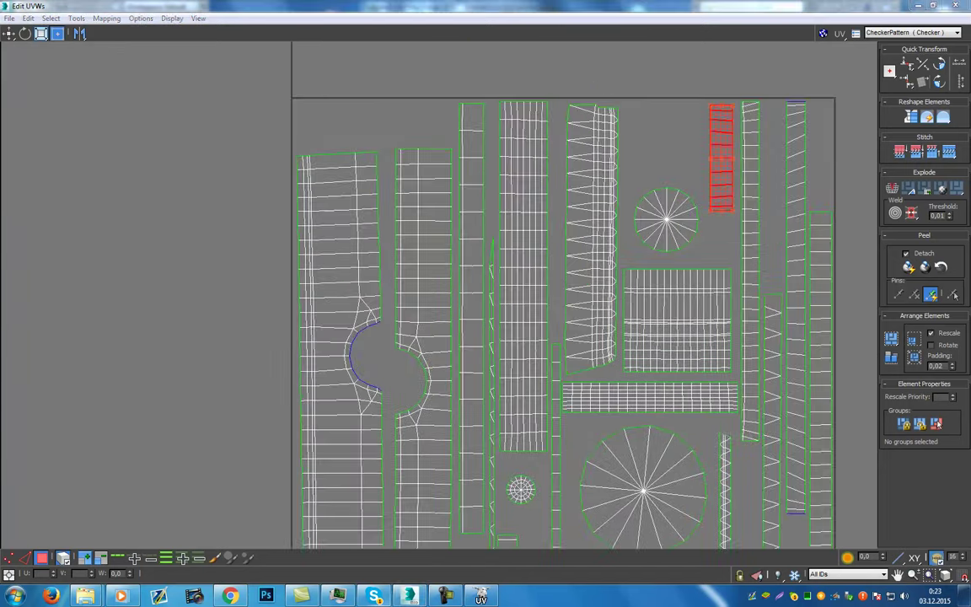
middle_click_drag(660, 402, 435, 284)
scroll(435, 284, "down", 2)
key("ctrl+a")
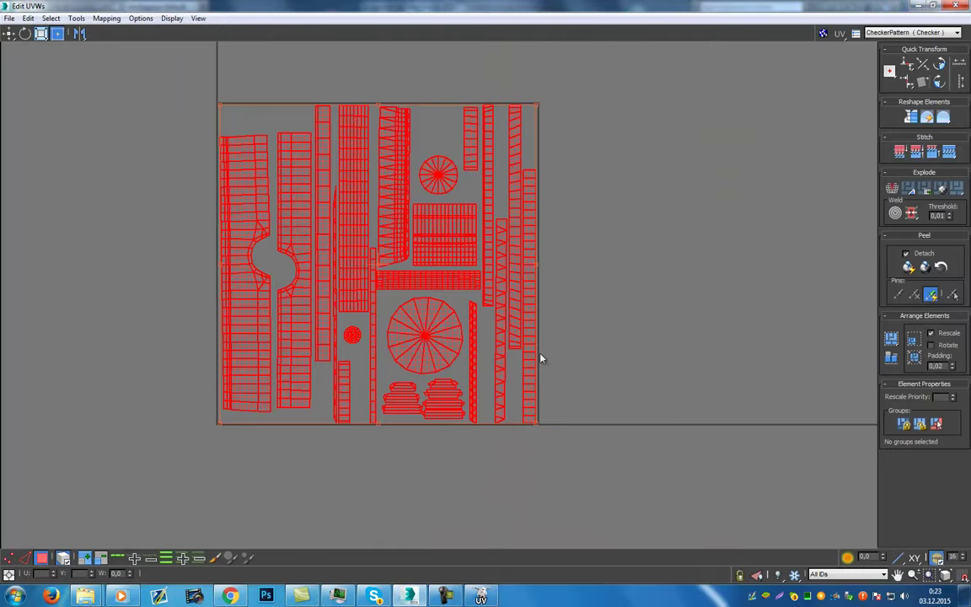
mouse_move(534, 423)
left_mouse_down()
mouse_move(524, 412)
mouse_move(530, 418)
left_mouse_up()
key("ctrl+z")
key("ctrl+z")
left_click(584, 341)
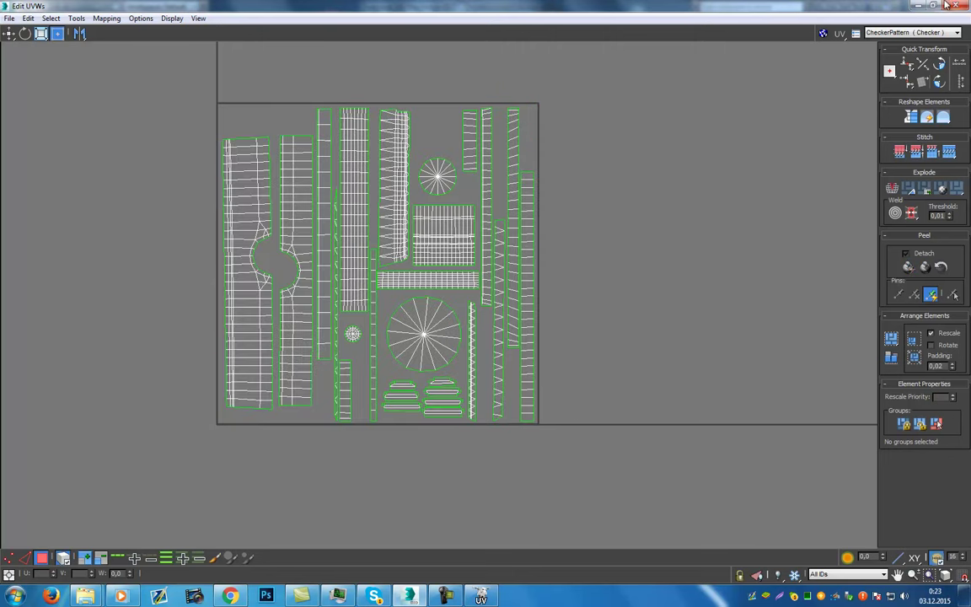
left_click(953, 5)
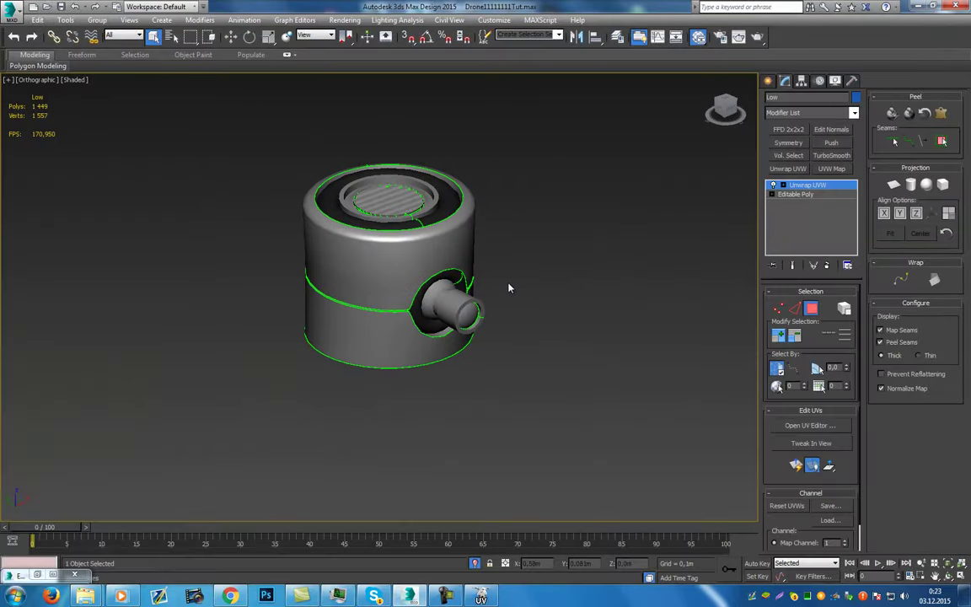
Create a Standard material in the Slate Material Editor and connect a Checker map to its Diffuse Color
key("m")
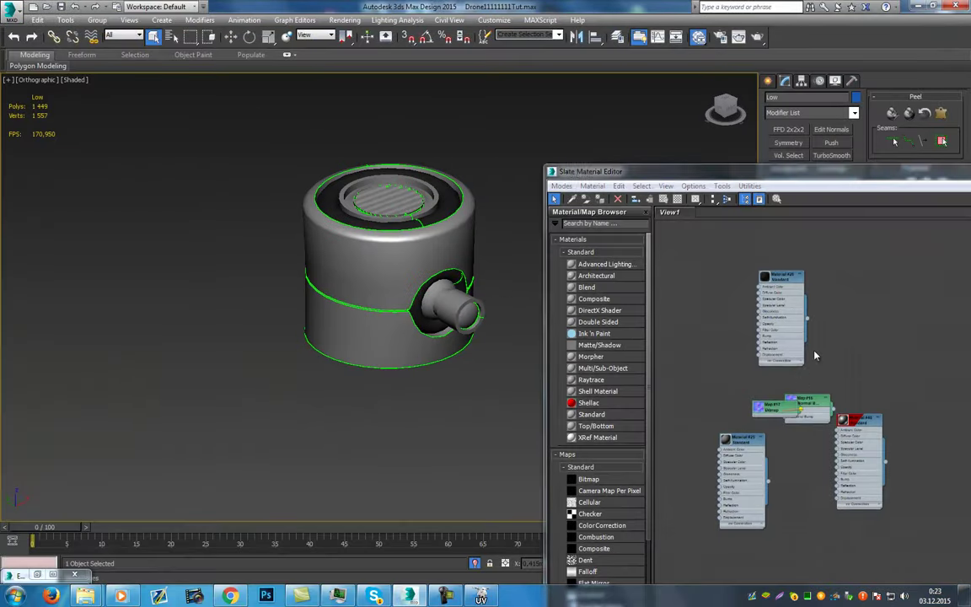
left_click_drag(610, 418, 806, 300)
double_click(792, 327)
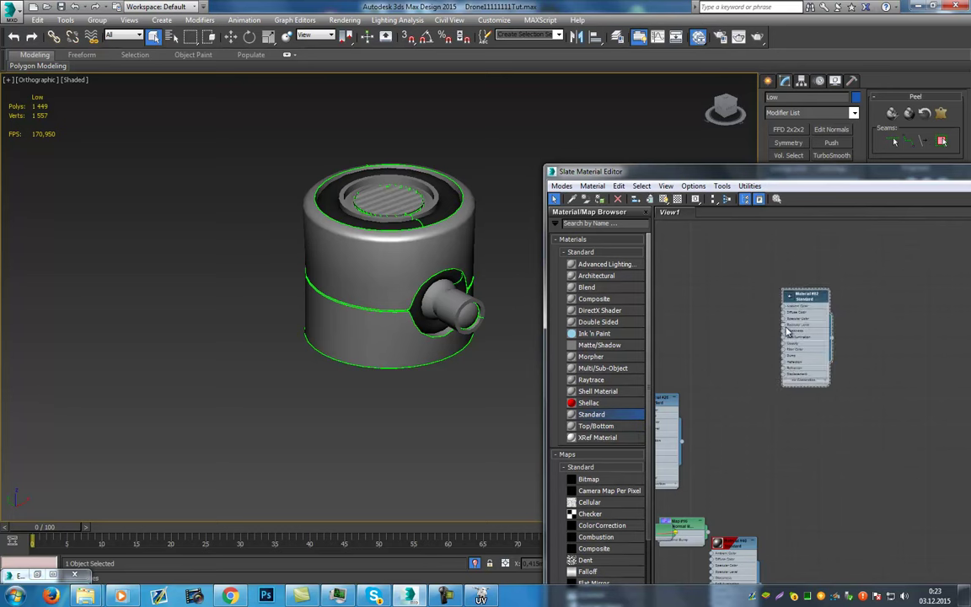
scroll(788, 321, "up", 1)
scroll(782, 327, "up", 2)
middle_click_drag(771, 334, 831, 343)
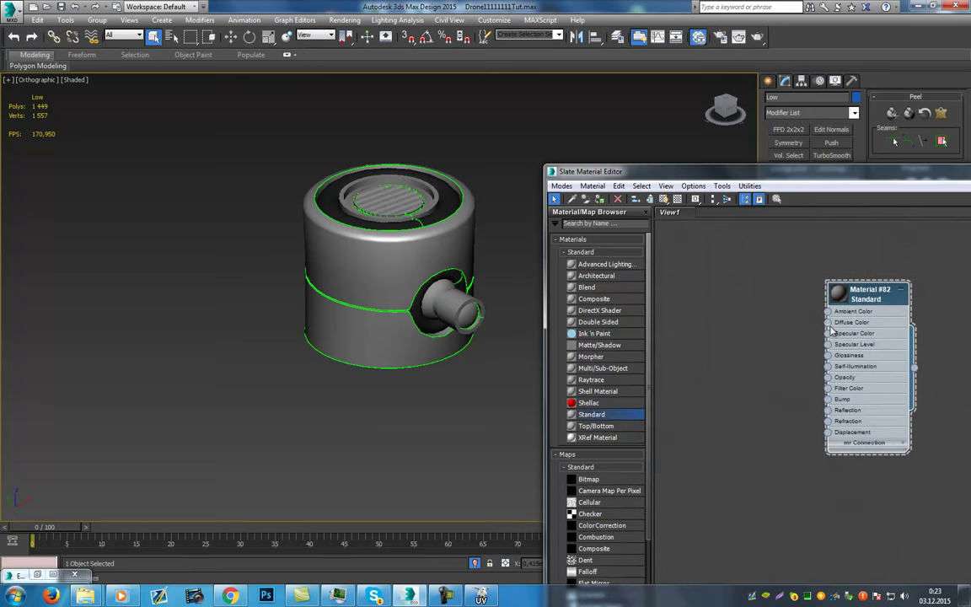
left_click_drag(825, 321, 761, 316)
left_click(805, 172)
double_click(773, 325)
Set the Checker map's real-world width and height to 10 m
left_click_drag(793, 176, 439, 179)
double_click(783, 370)
type("10")
left_click_drag(782, 383, 743, 380)
type("10")
left_click(792, 369)
double_click(785, 371)
type("10")
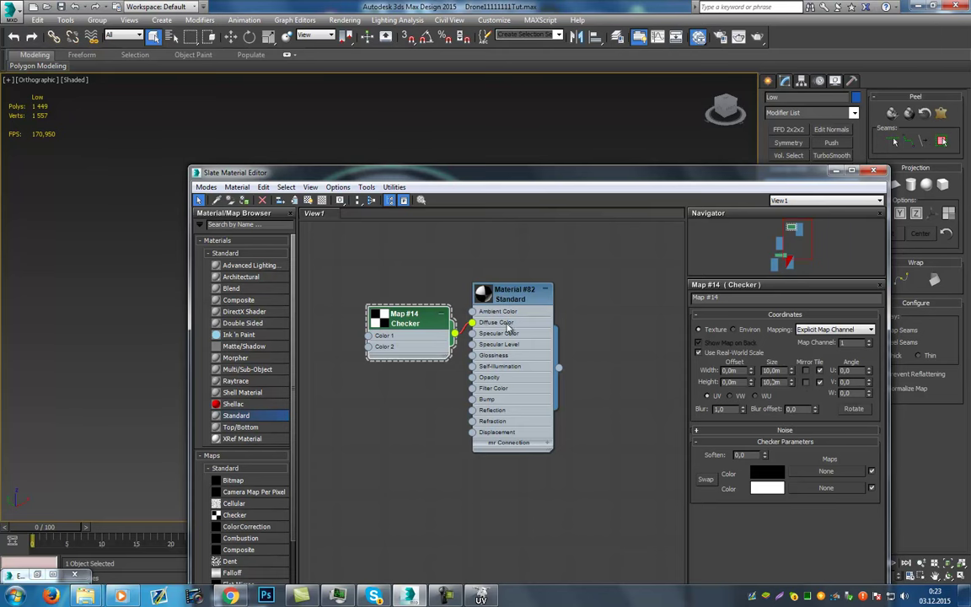
Assign the checker material to Low, show it in the viewport, and turn off the map's real-world scale
mouse_move(350, 180)
left_mouse_down()
mouse_move(613, 241)
mouse_move(539, 223)
mouse_move(516, 275)
left_mouse_up()
mouse_move(576, 227)
left_mouse_down()
mouse_move(348, 336)
mouse_move(302, 257)
mouse_move(295, 268)
left_mouse_up()
left_click_drag(711, 460, 668, 469)
left_click(633, 444)
Set the Checker map's U and V tiling to 20
type("1")
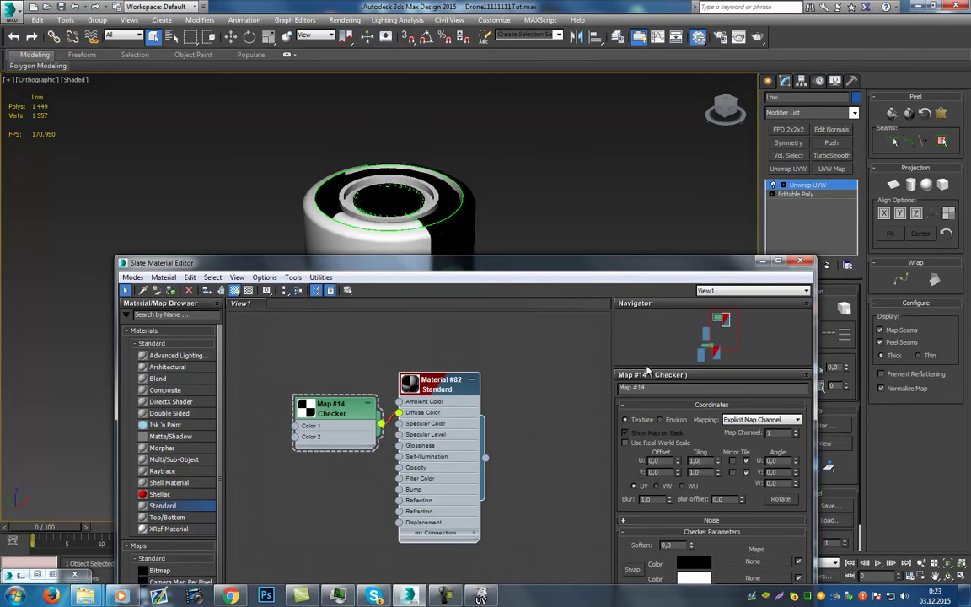
left_click_drag(700, 472, 665, 471)
type("20")
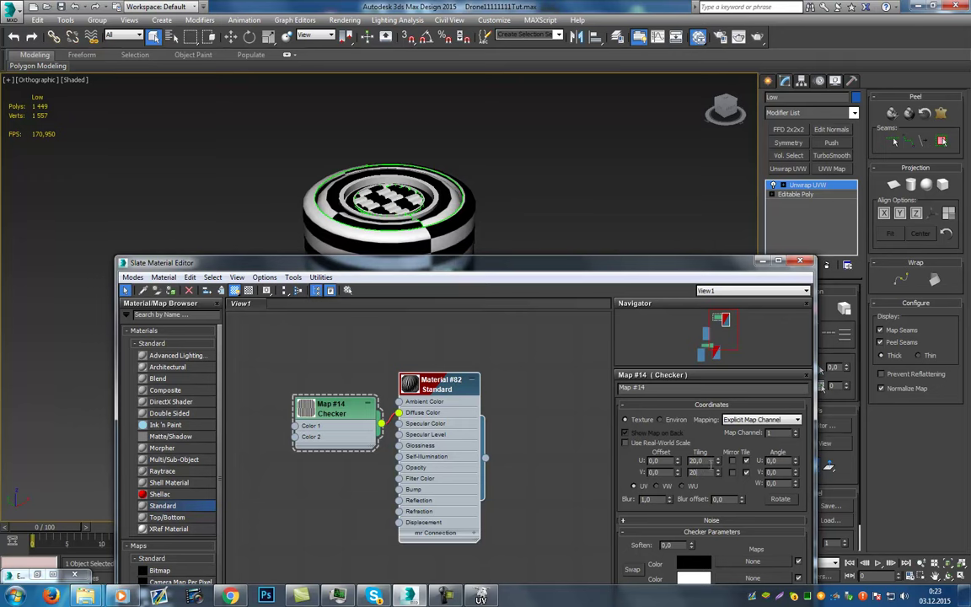
key("Return")
Check the checker pattern on the Low model up close and convert the model to an Editable Poly
left_click_drag(553, 266, 818, 427)
mouse_move(508, 330)
middle_mouse_down("alt")
mouse_move(453, 262)
mouse_move(419, 275)
mouse_move(518, 274)
mouse_move(559, 303)
mouse_move(479, 372)
mouse_move(467, 346)
mouse_move(488, 325)
middle_mouse_up("alt")
scroll(418, 275, "up", 4)
right_click(424, 192)
mouse_move(451, 286)
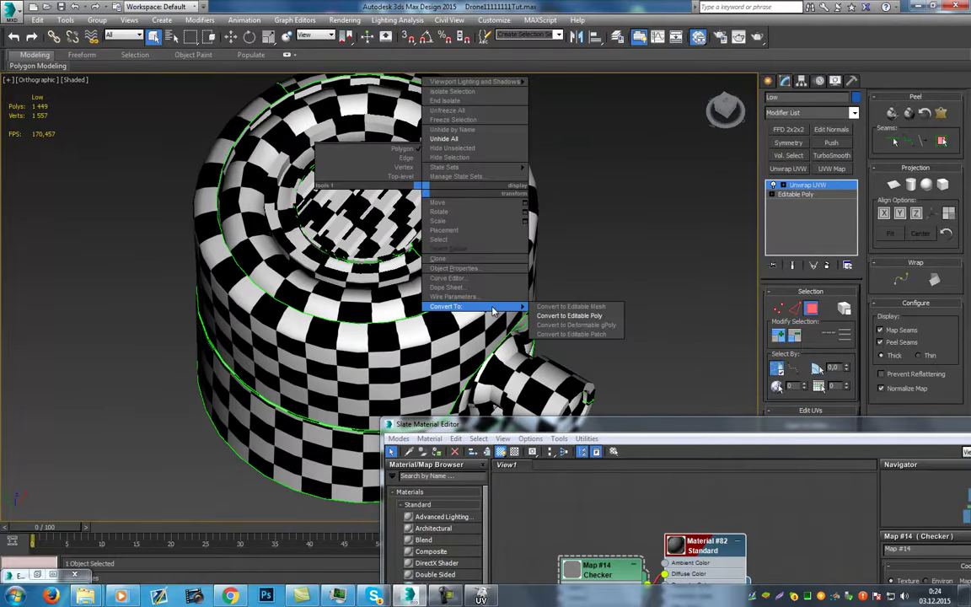
left_click(506, 286)
Save the scene under the new file name Drone_Tutorial.max in the QTut folder
left_click(14, 6)
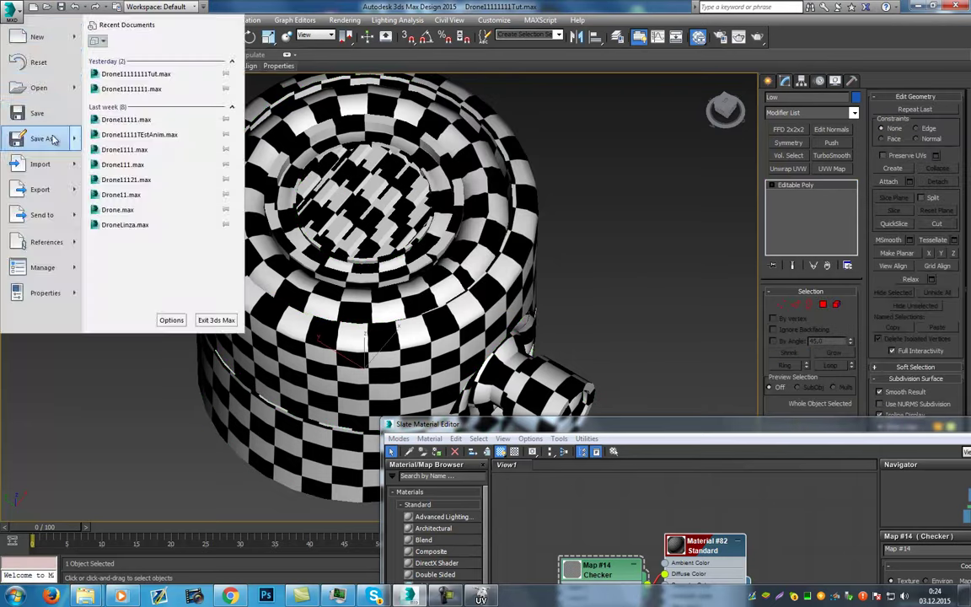
left_click(26, 134)
left_click(174, 437)
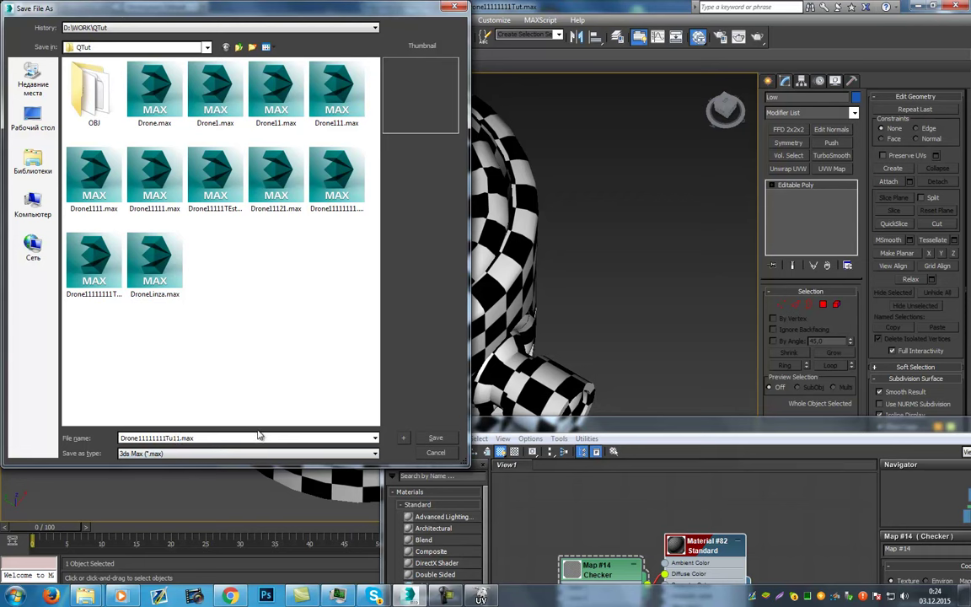
key("BackSpace")
left_click(434, 439)
middle_click_drag(438, 314, 396, 290, "alt")
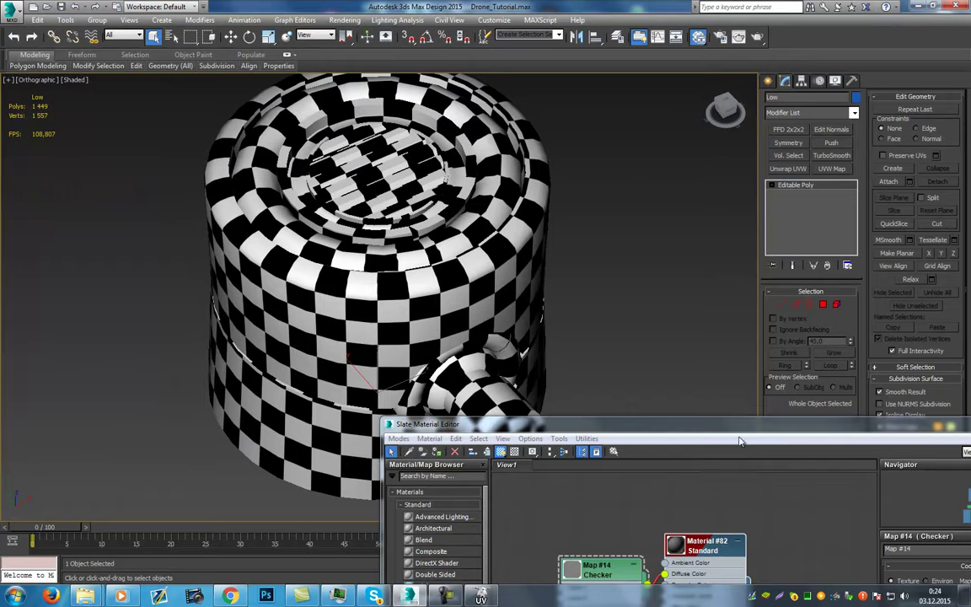